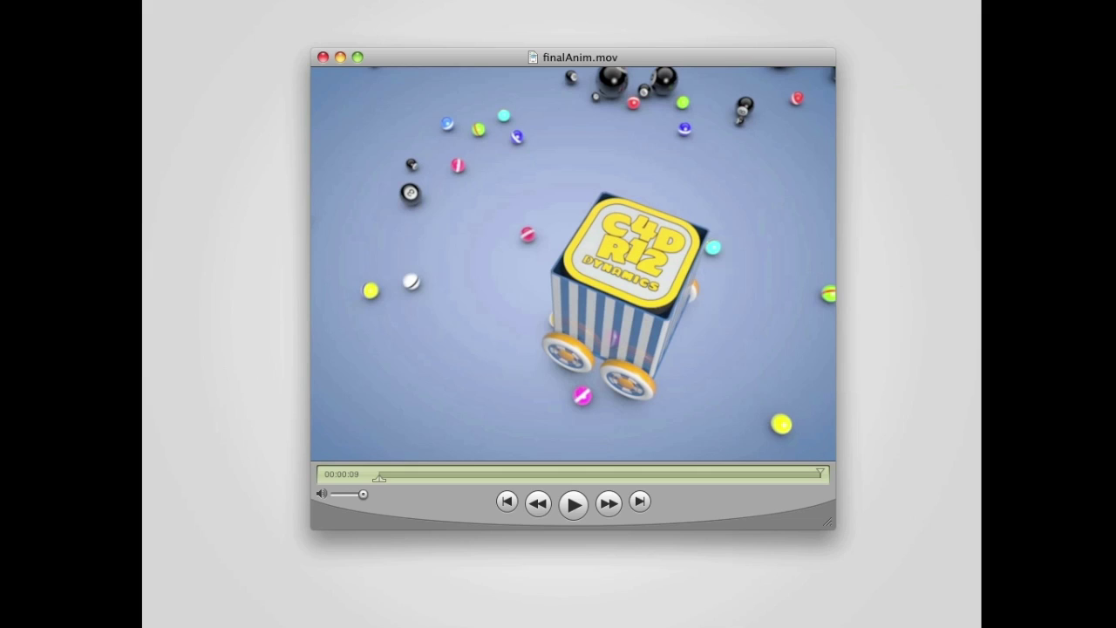
- Review the finished animation in finalAnim.mov, scrubbing to the moment the lid bursts off the box and on to the end
click(572, 513)
drag(821, 472, 577, 467)
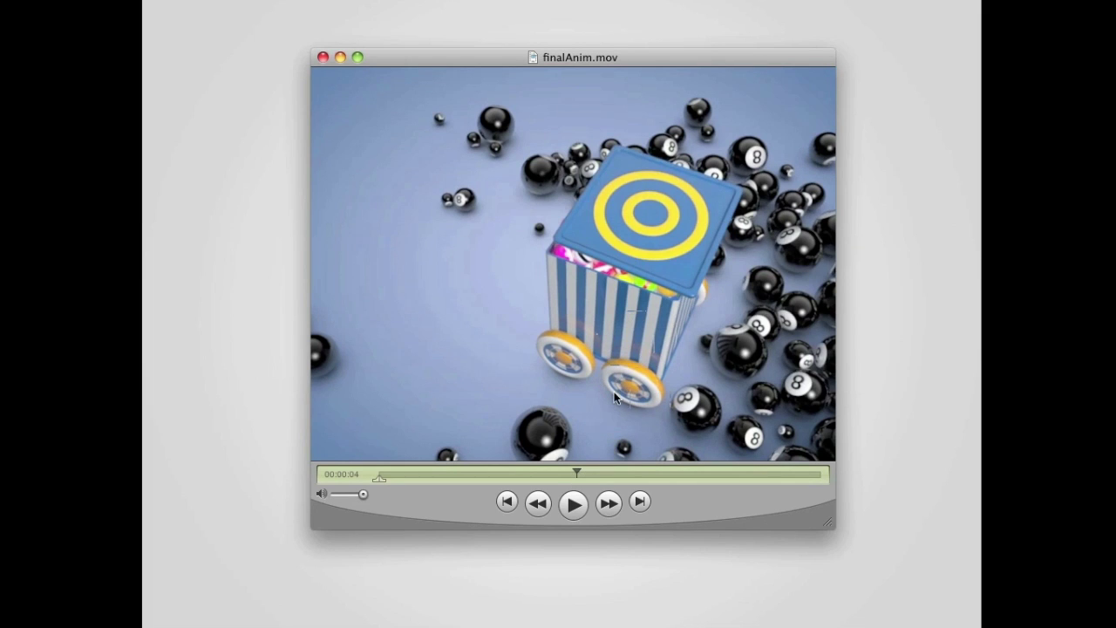
drag(575, 472, 588, 471)
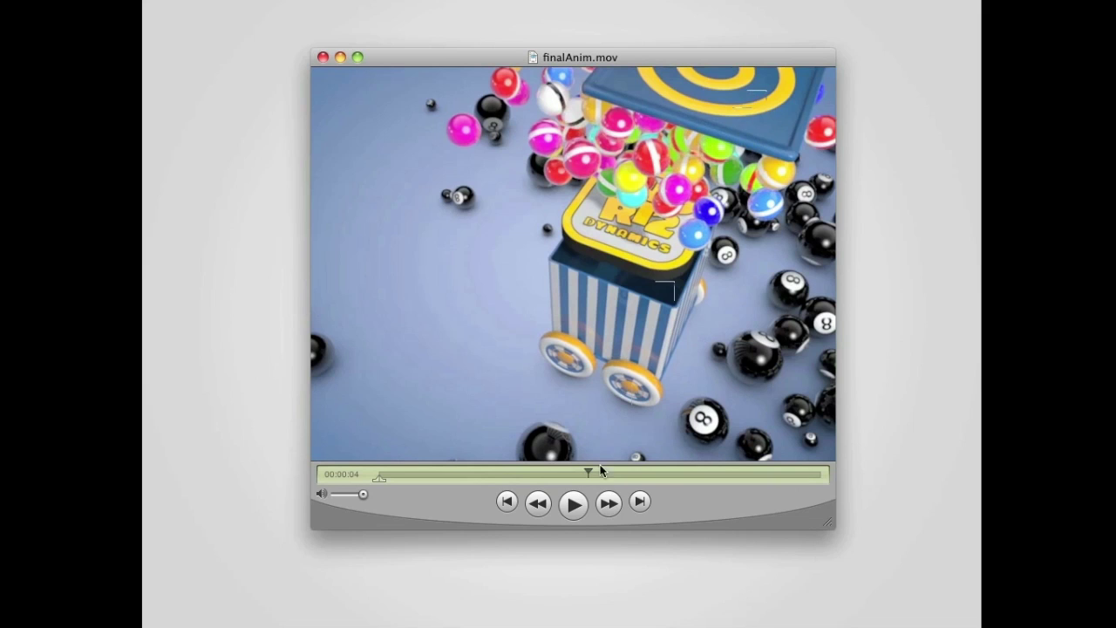
drag(590, 474, 818, 487)
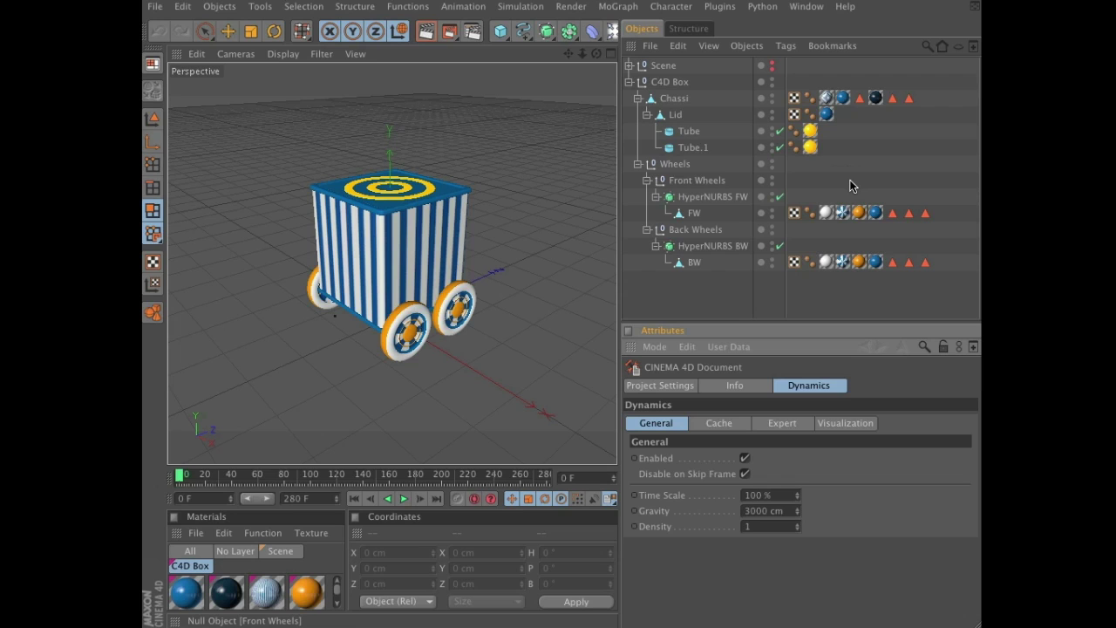
- Examine the Scene and C4D Box hierarchies, including the front and back wheels and the Chassi, and view the cart from several angles
click(667, 83)
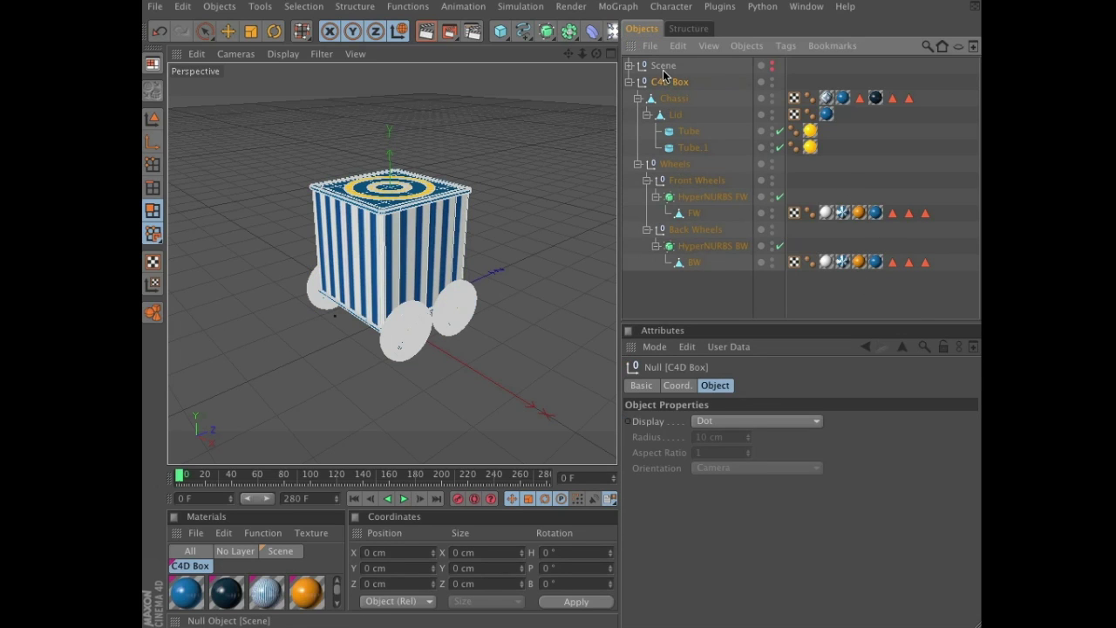
click(664, 69)
click(629, 65)
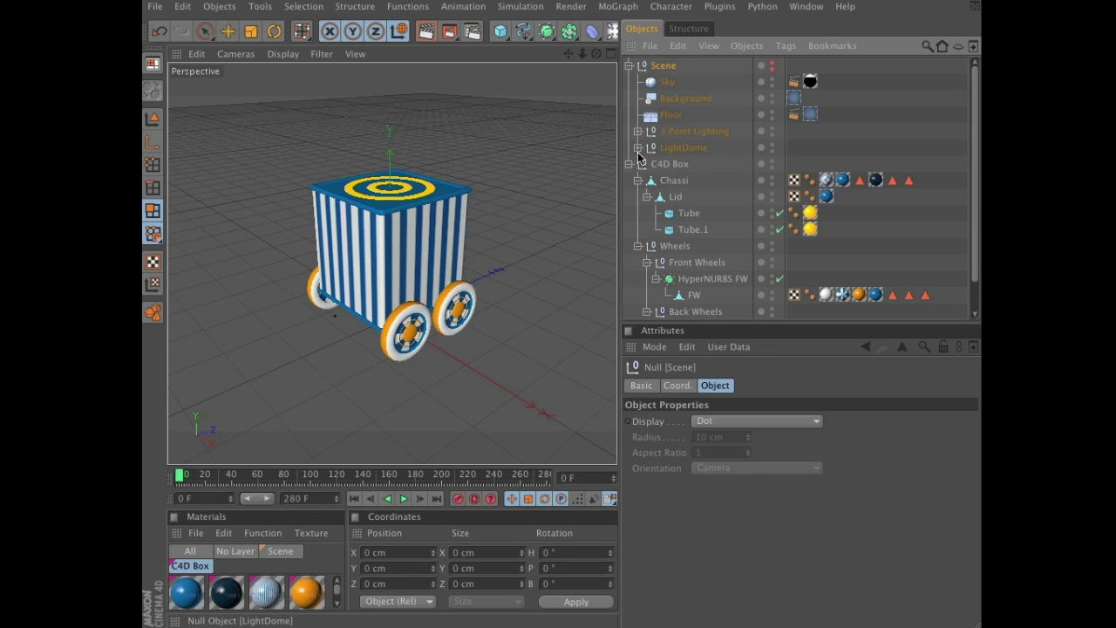
click(628, 66)
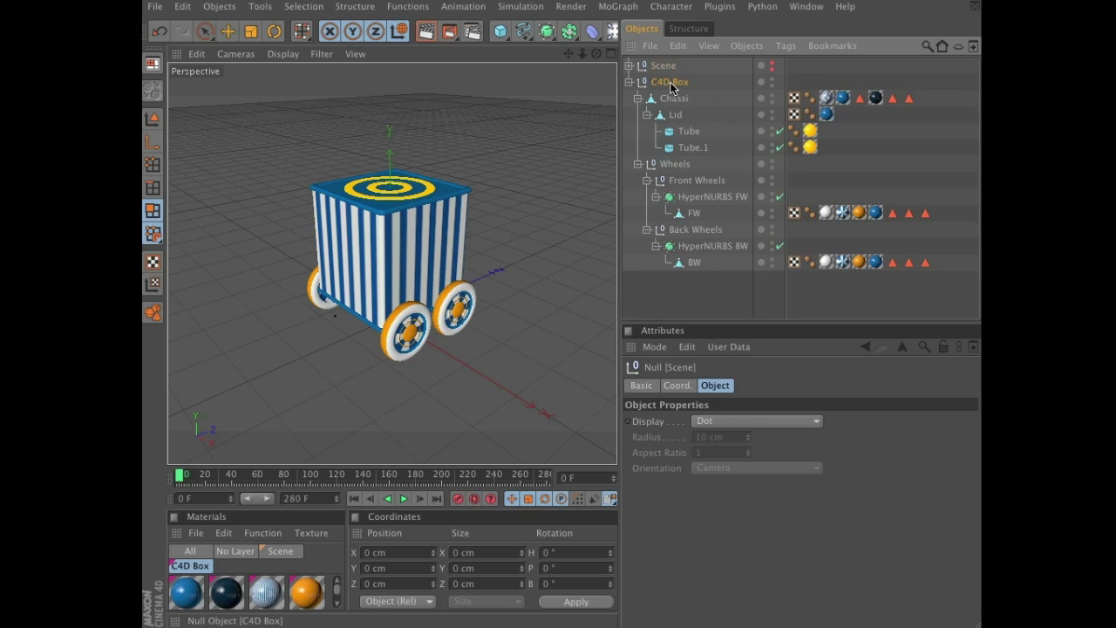
click(672, 82)
click(721, 302)
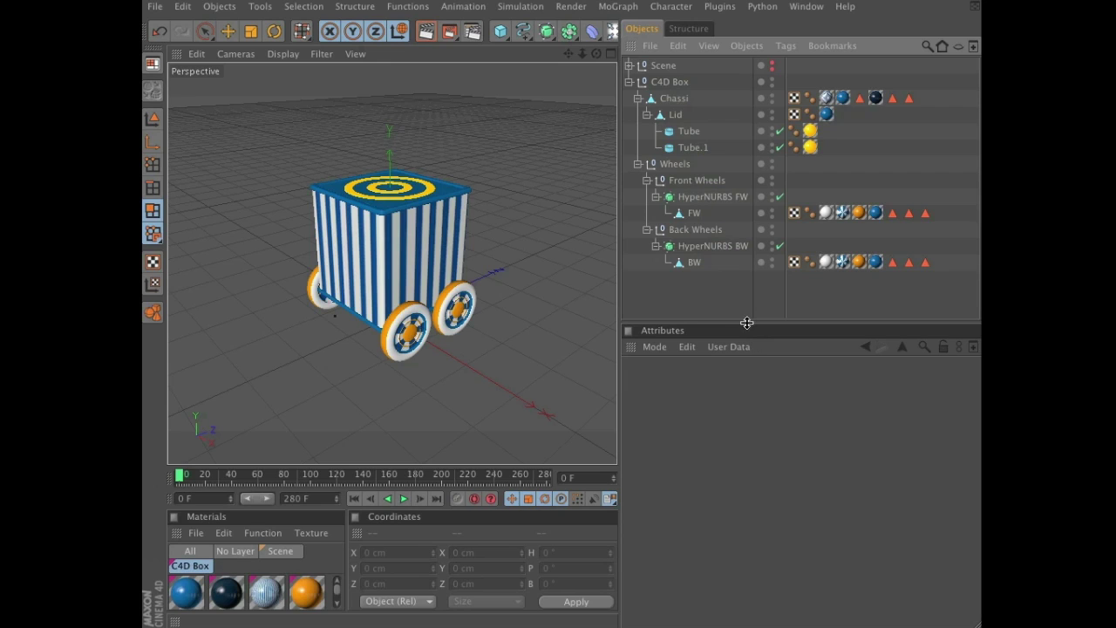
click(708, 199)
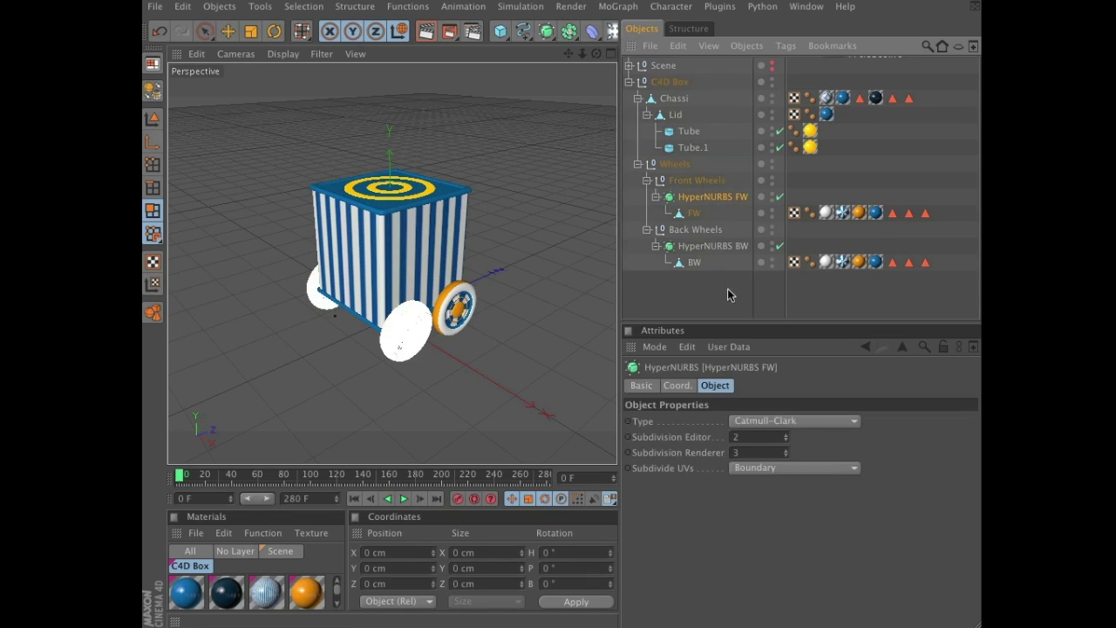
click(703, 247)
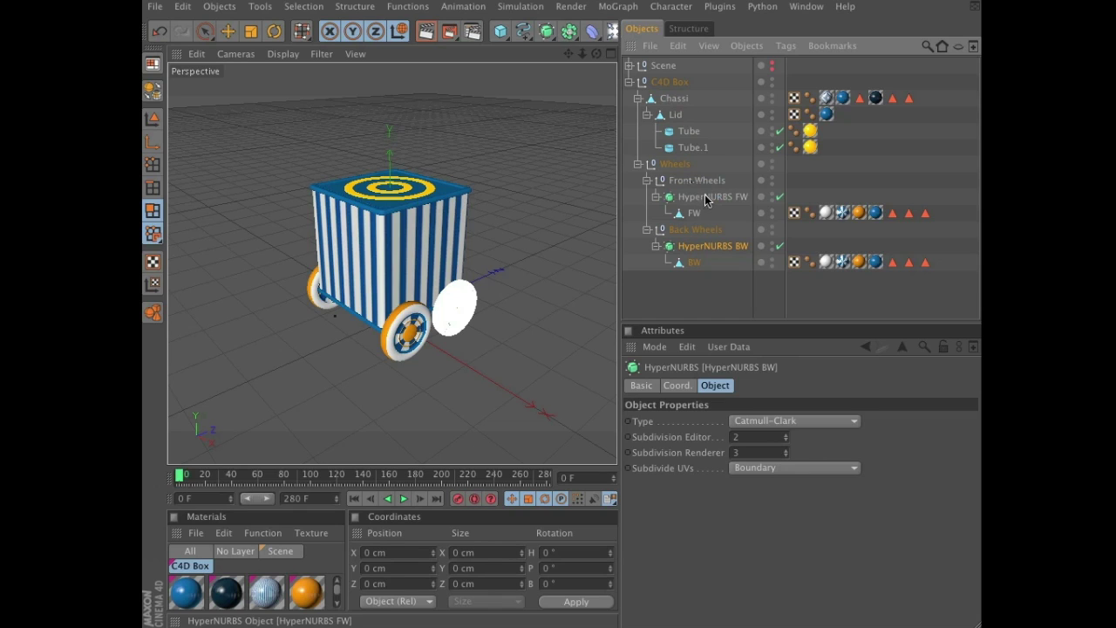
click(676, 99)
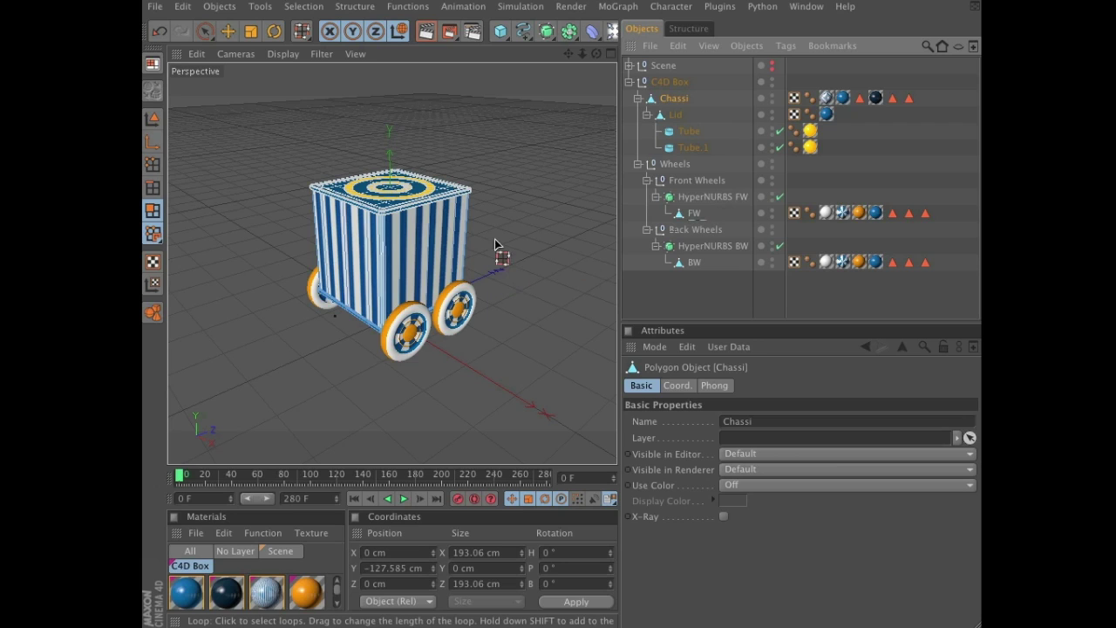
click(227, 32)
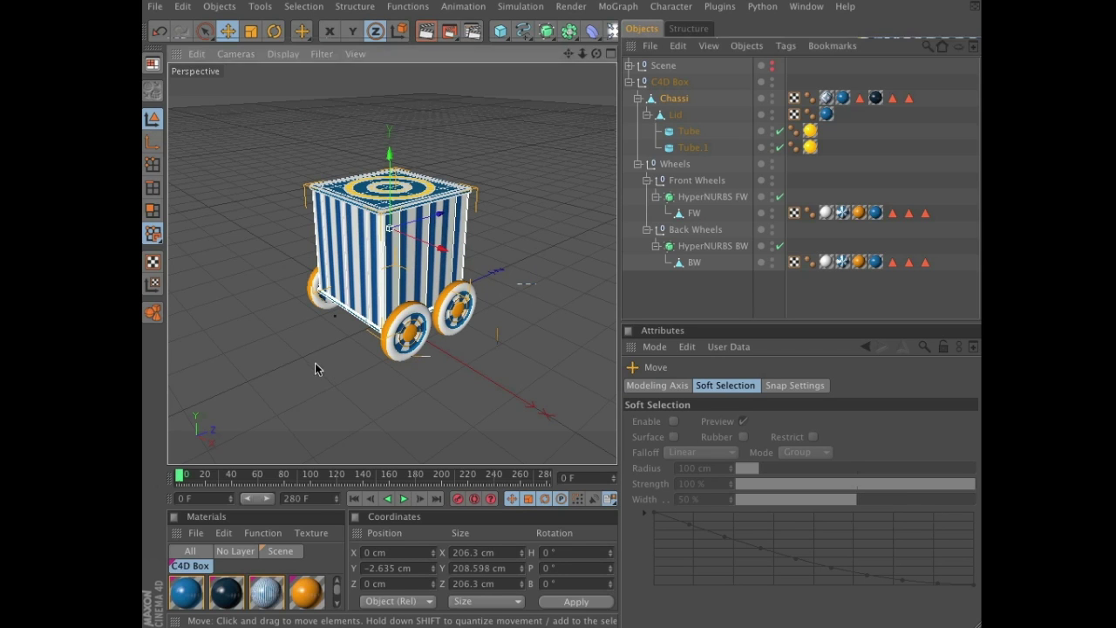
scroll(315, 363, down, 6)
alt+drag(477, 339, 415, 347)
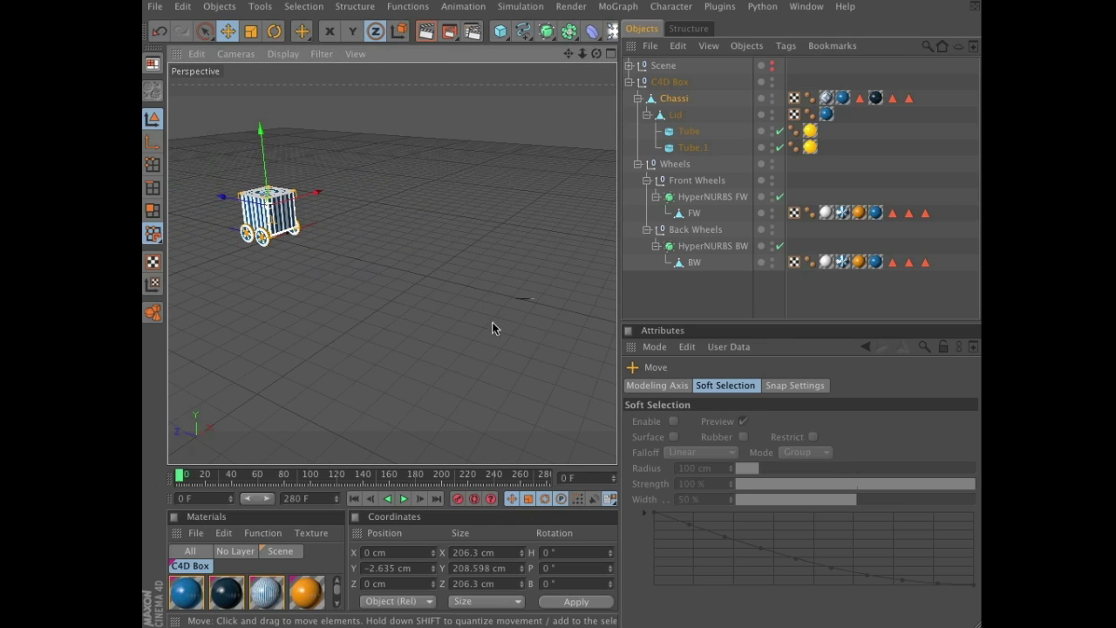
alt+middle_drag(492, 328, 232, 99)
scroll(413, 204, up, 5)
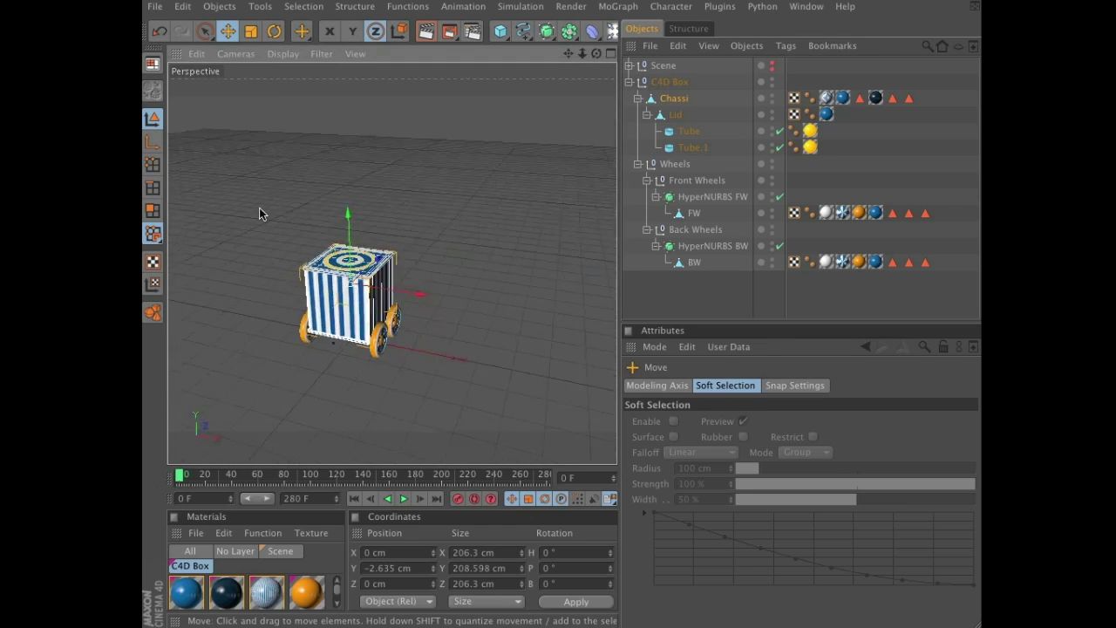
alt+drag(259, 213, 460, 220)
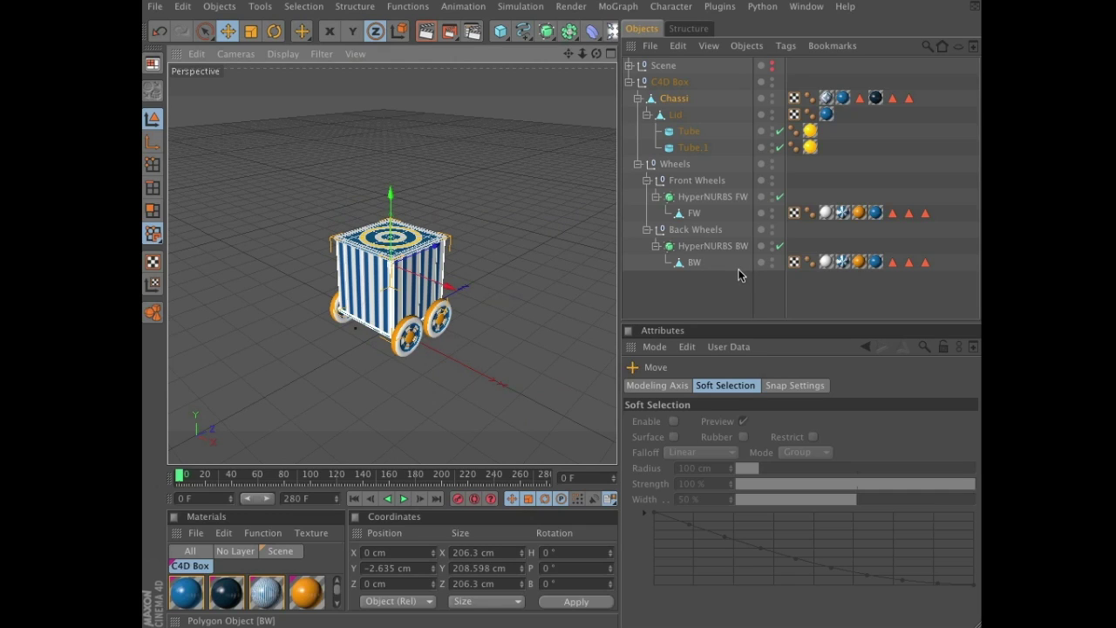
- Set the gravity in the project's dynamics settings to 3000 cm
click(183, 6)
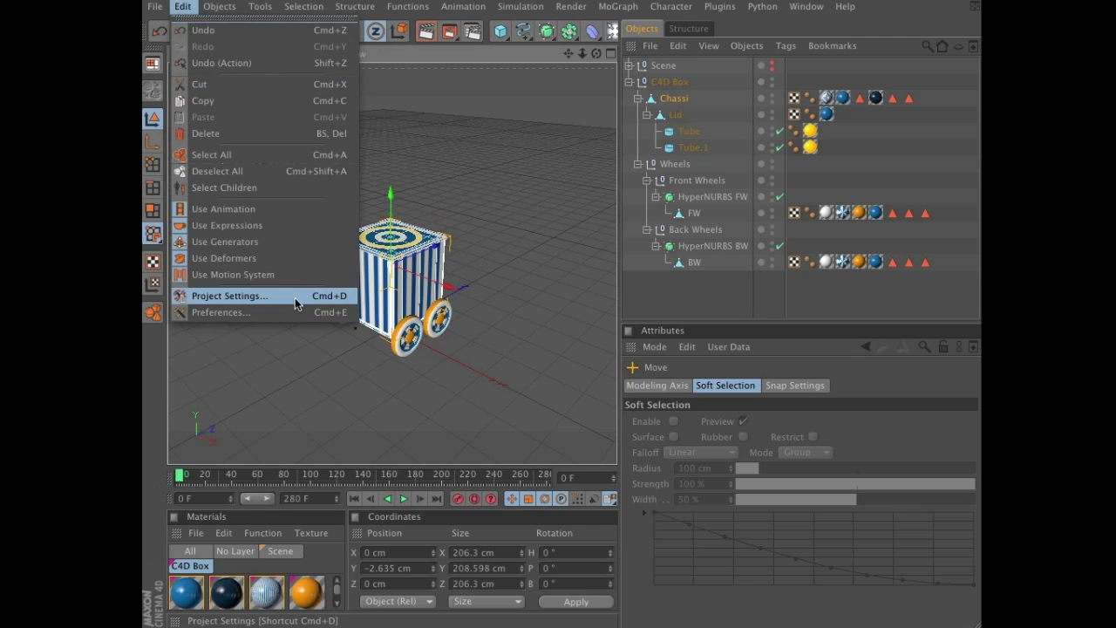
click(295, 297)
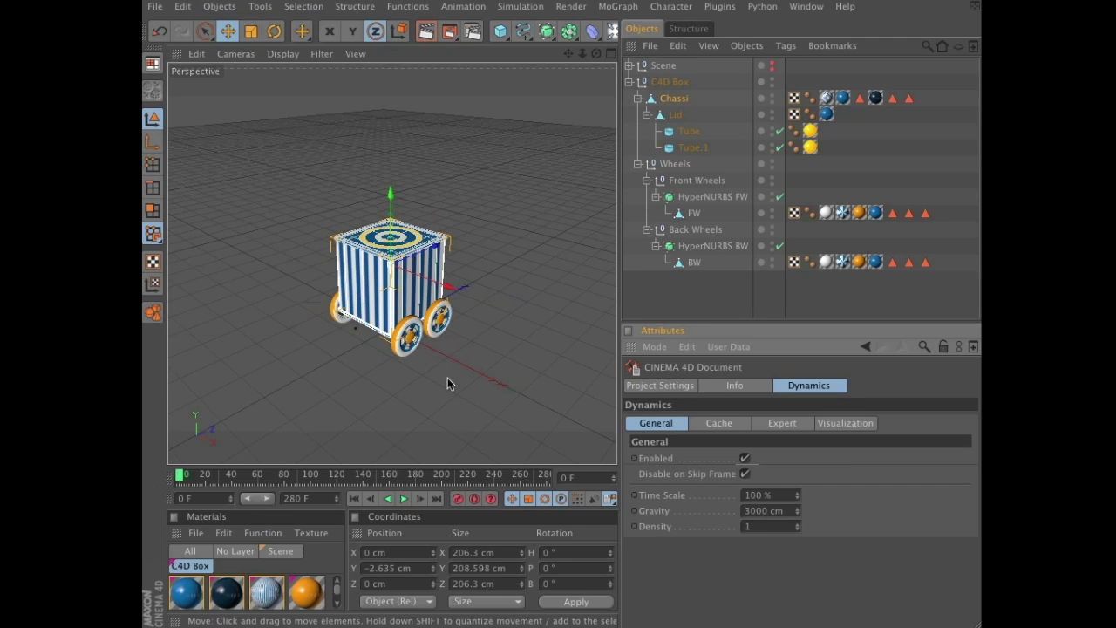
click(749, 511)
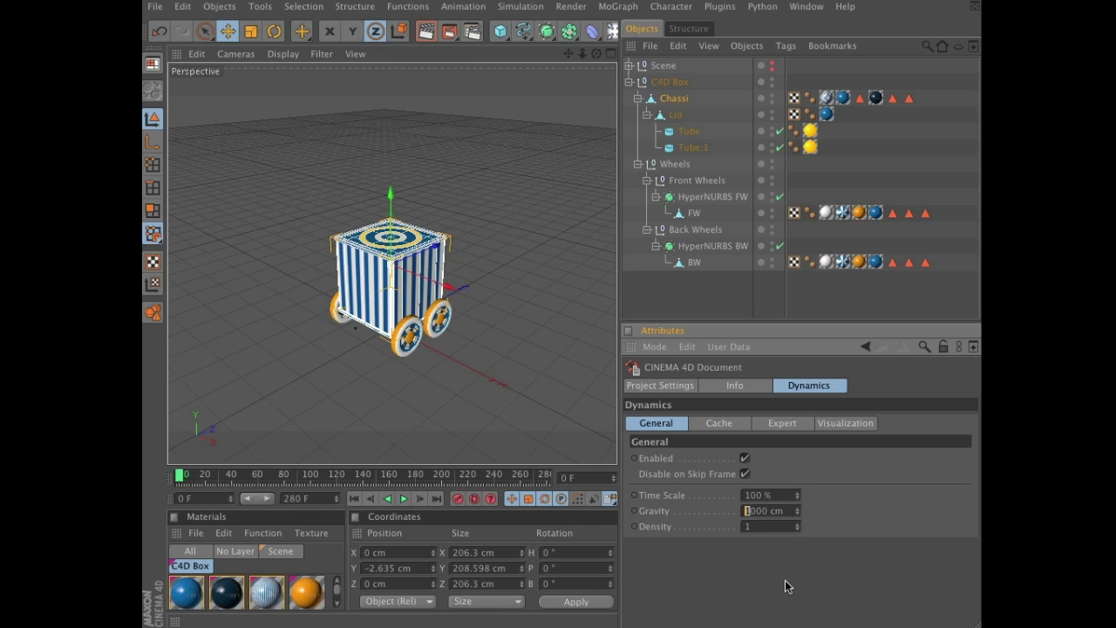
text(3)
- Deselect all objects and add a dynamics Connector to the scene
key(ctrl+shift+a)
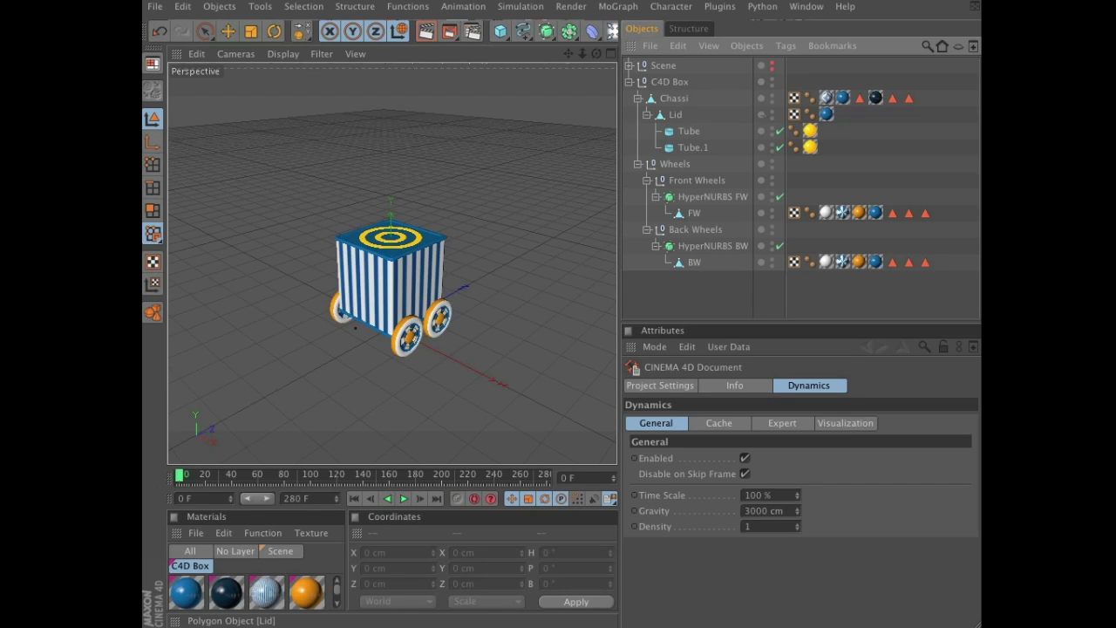
click(521, 7)
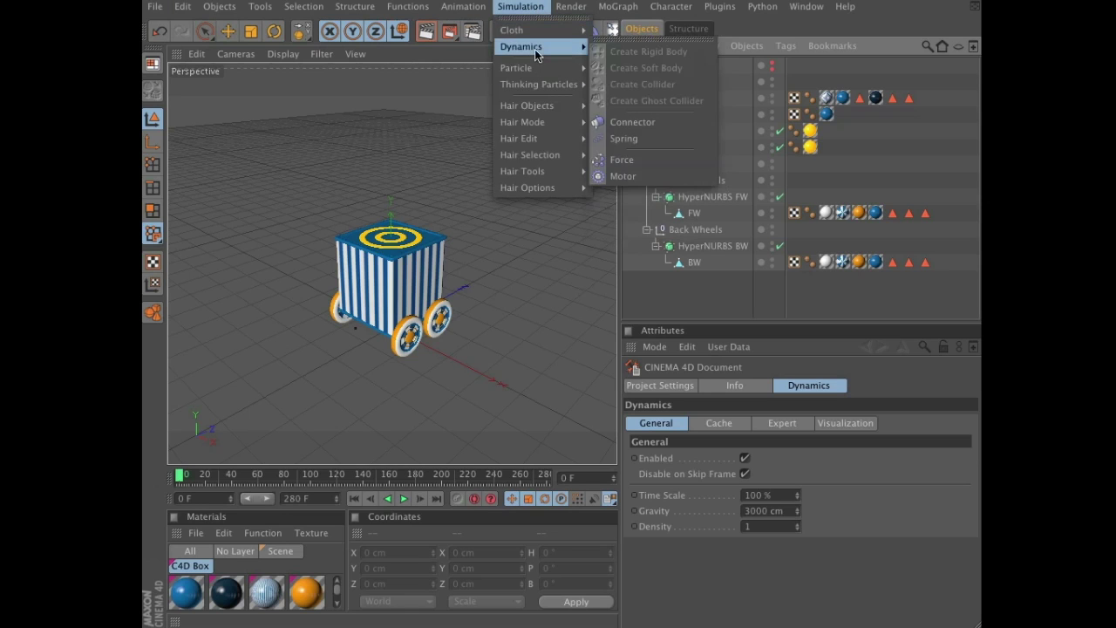
mouse_move(558, 48)
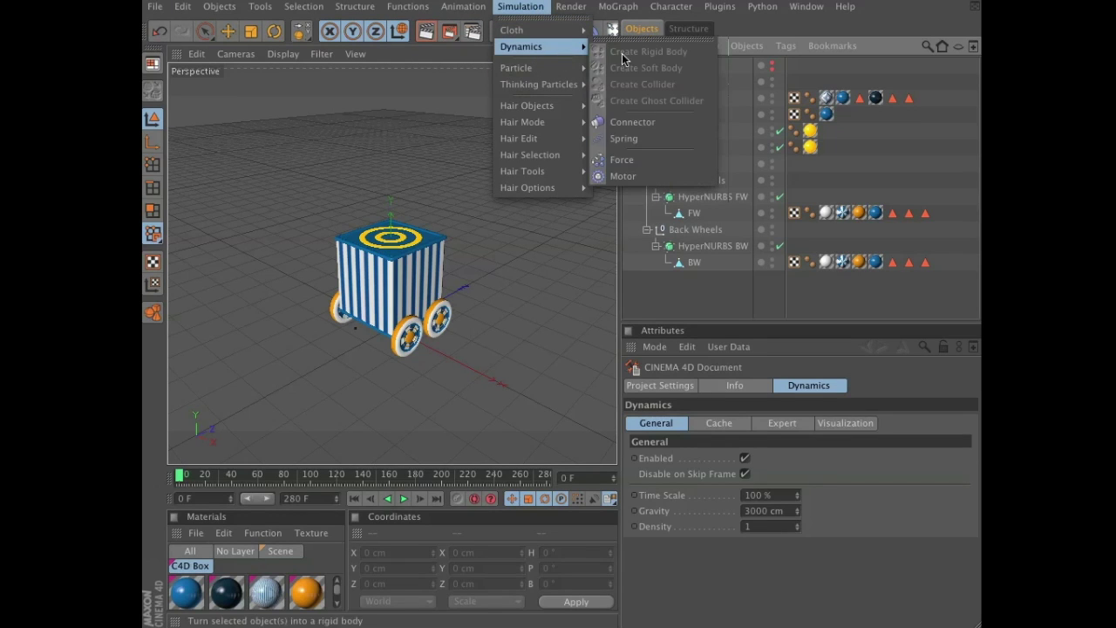
click(649, 121)
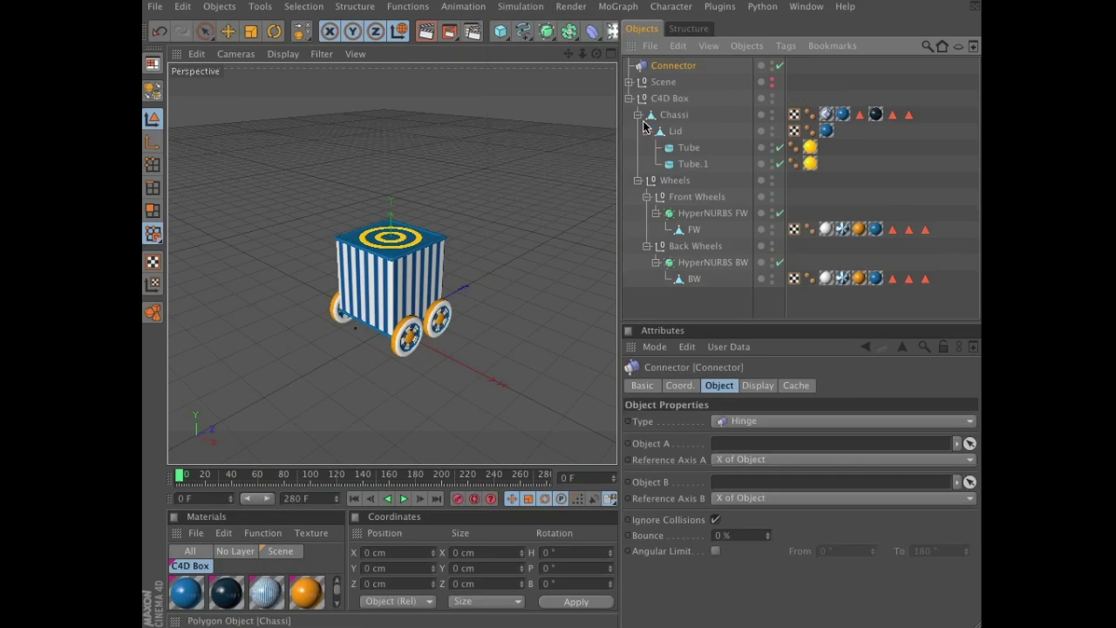
- Transfer the connector to the BW back wheels object with move, scale and rotation enabled
click(970, 443)
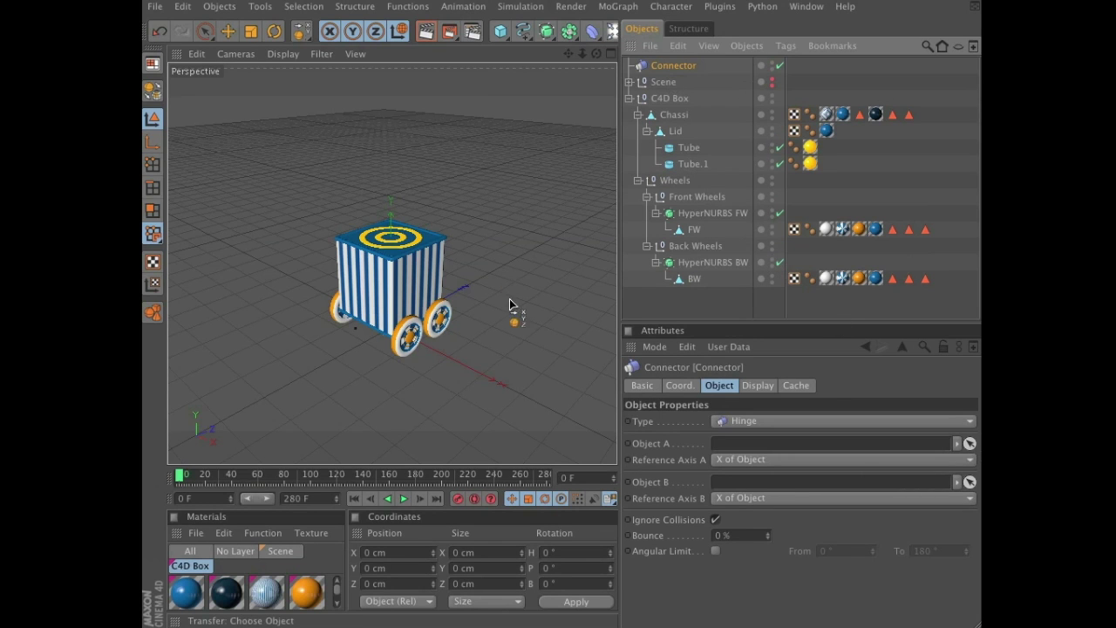
alt+drag(510, 311, 482, 183)
click(228, 32)
alt+drag(549, 174, 575, 195)
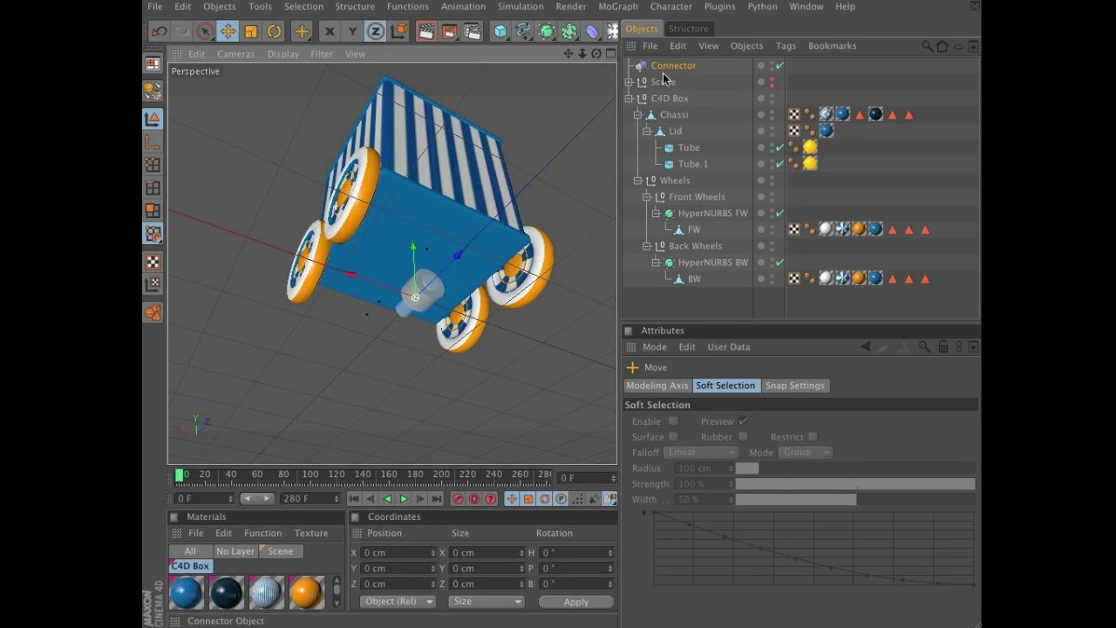
click(696, 279)
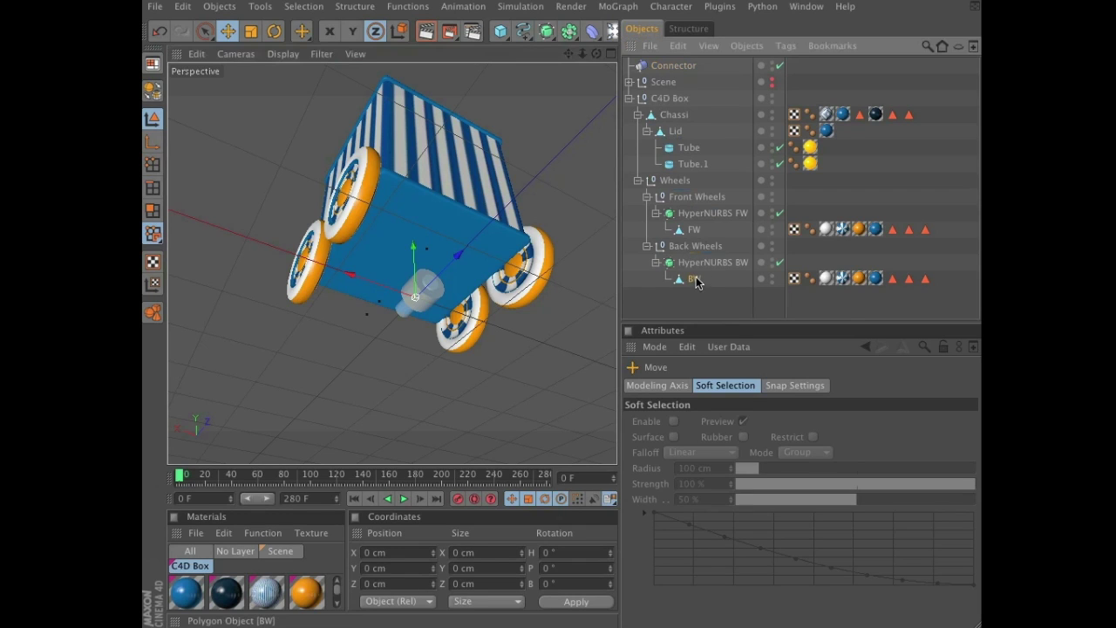
click(674, 66)
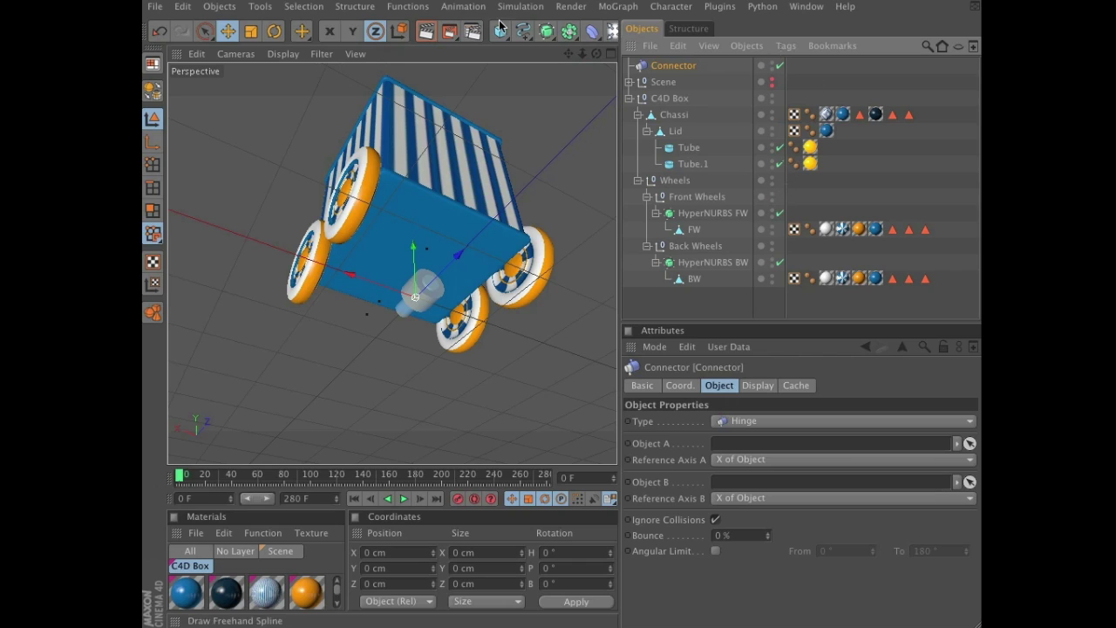
click(408, 9)
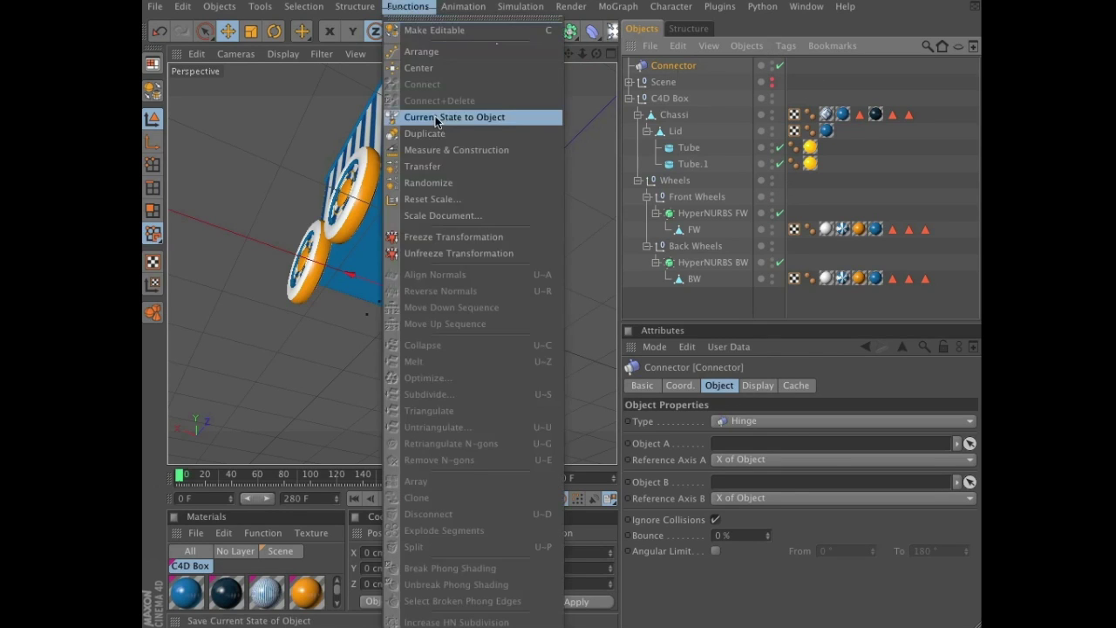
click(448, 167)
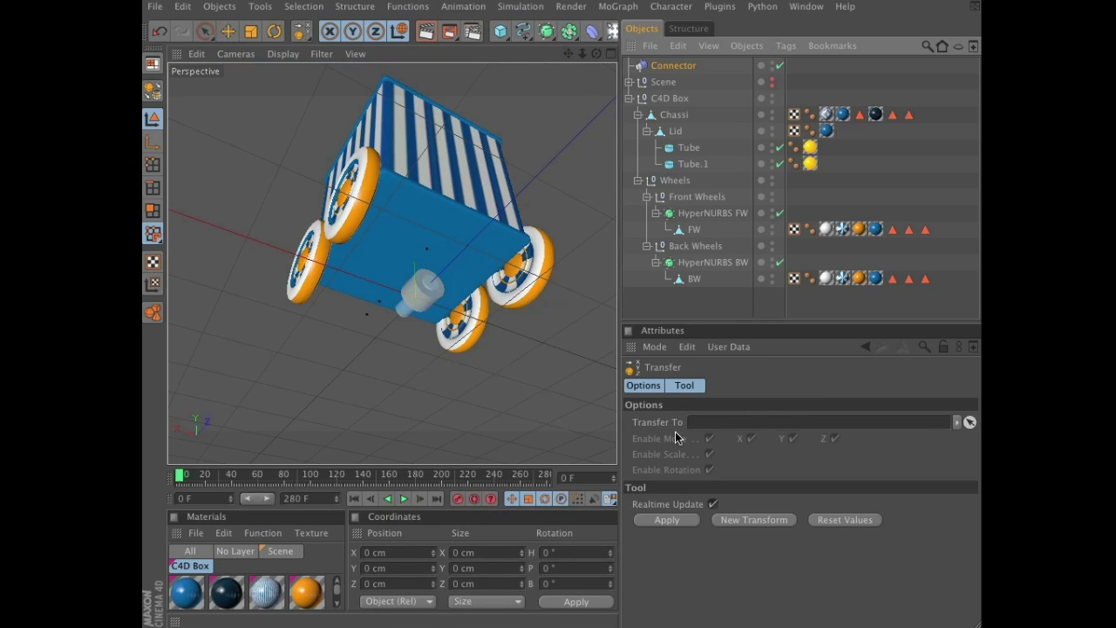
drag(694, 279, 739, 430)
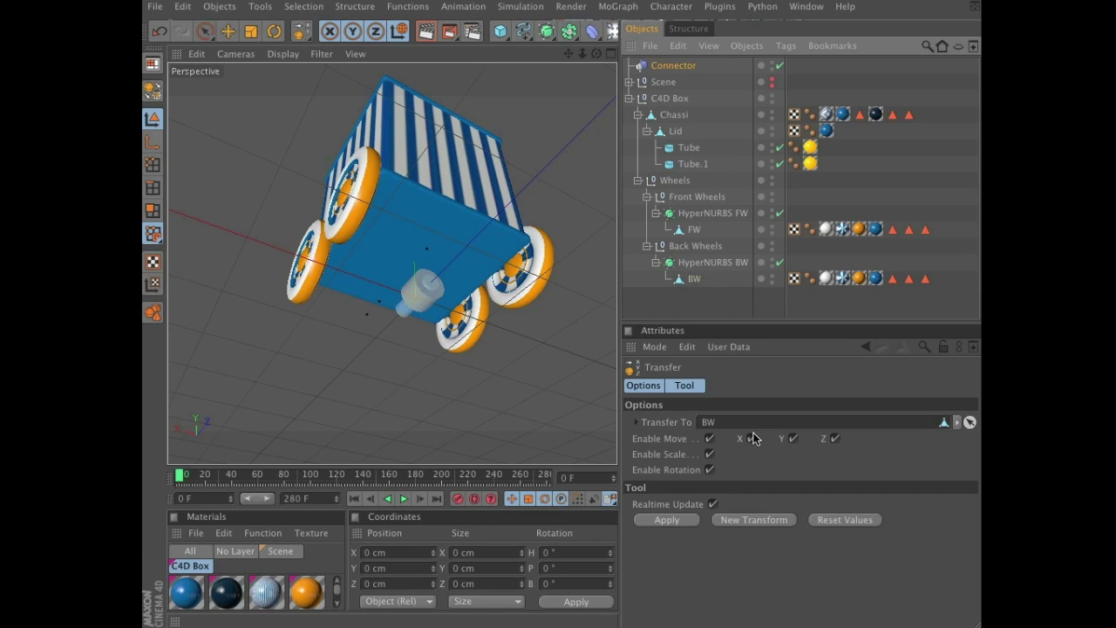
click(667, 520)
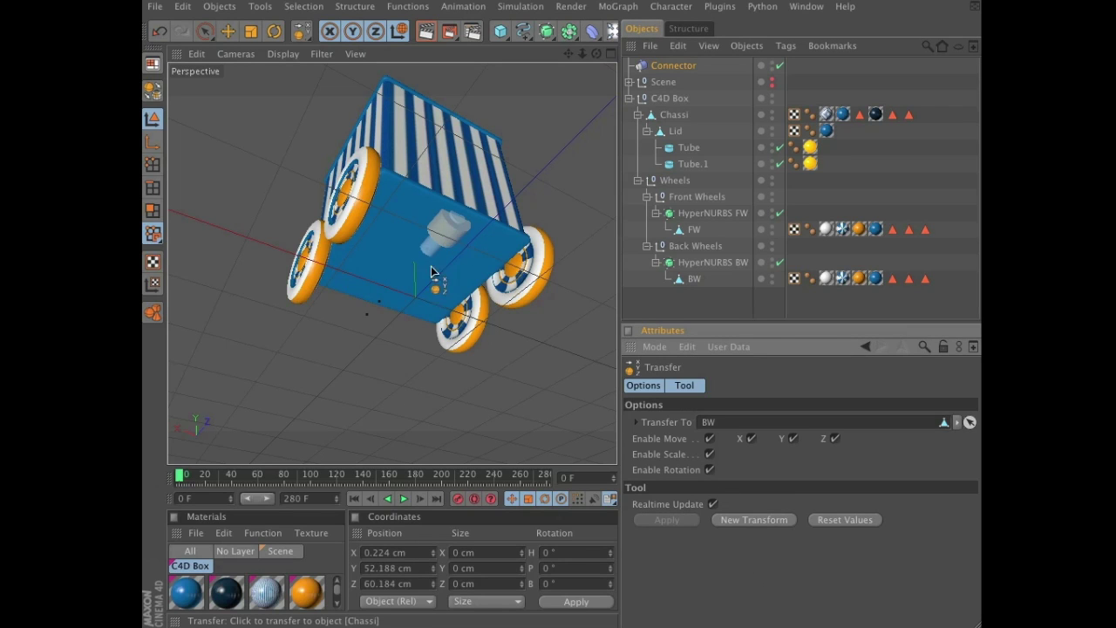
- Set the connector's heading rotation to 90° so it lines up with the back wheel axle
key(e)
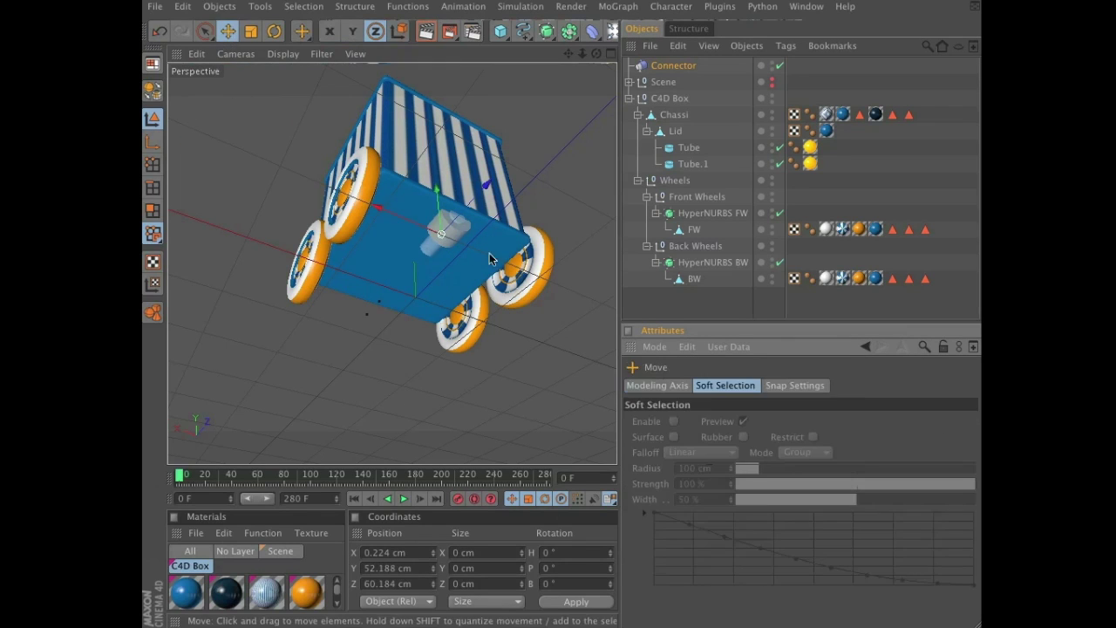
alt+drag(535, 206, 656, 89)
alt+drag(523, 202, 553, 192)
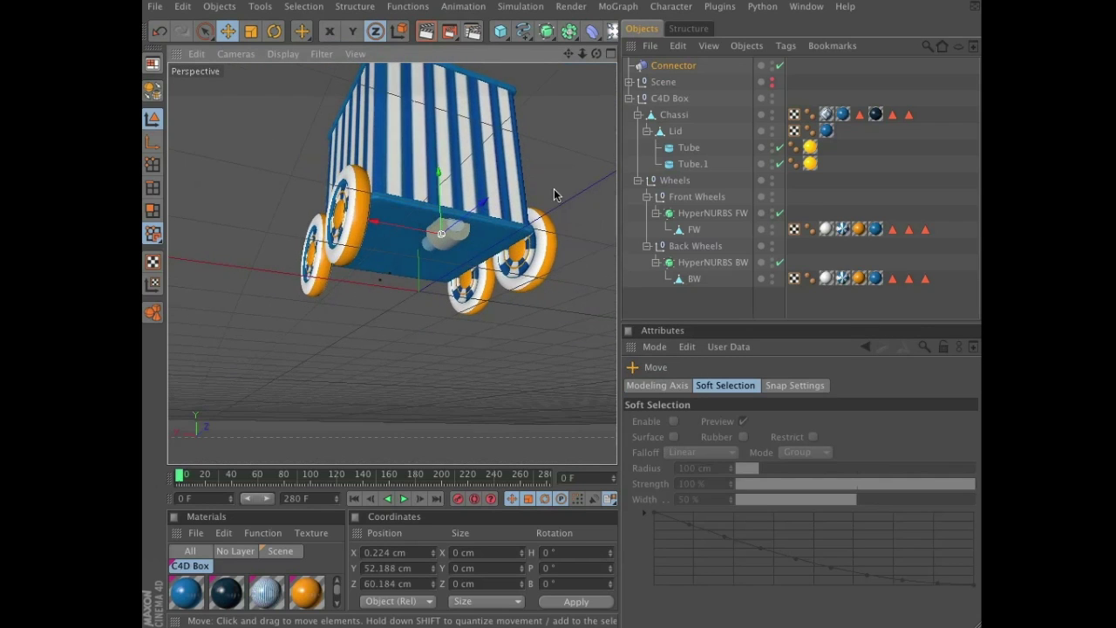
click(568, 553)
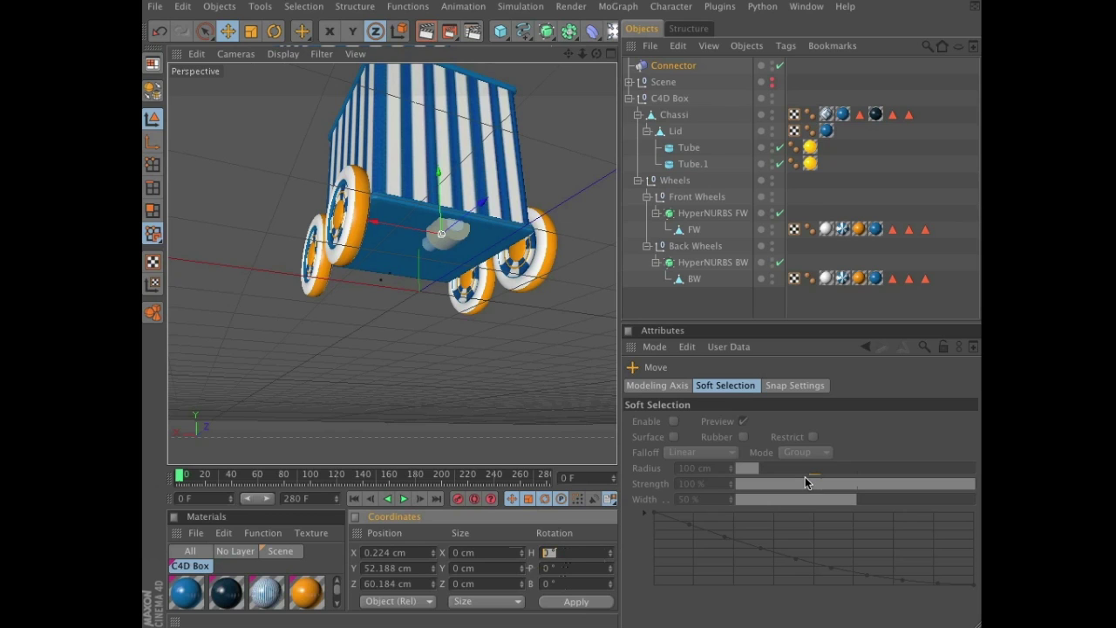
text(90)
click(586, 606)
alt+drag(559, 321, 593, 259)
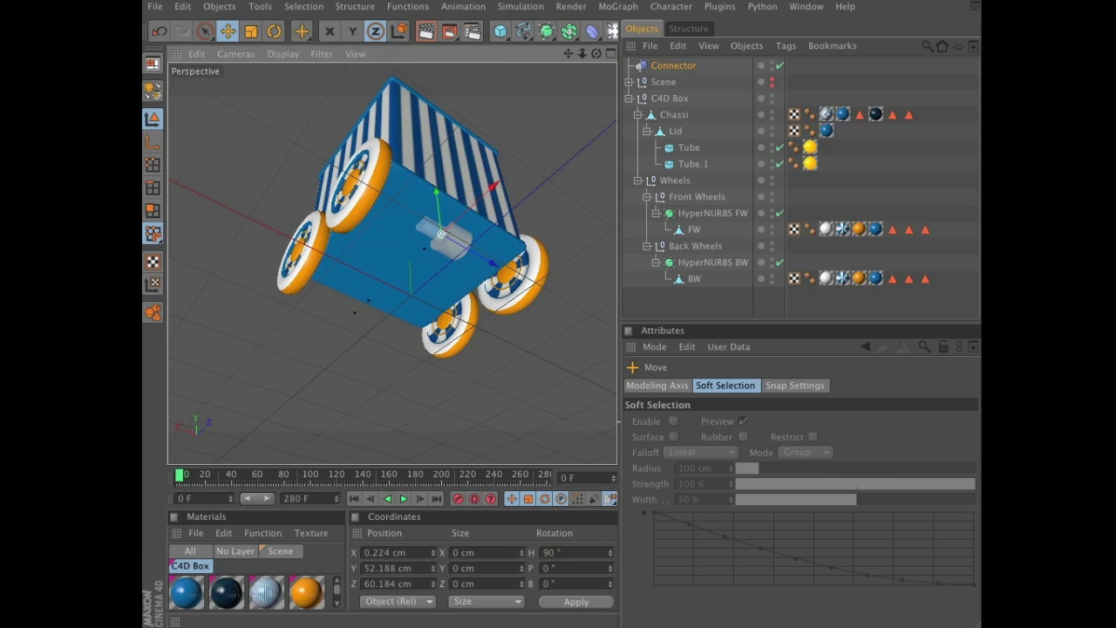
- Rename the connector to "Connector BW"
double_click(689, 68)
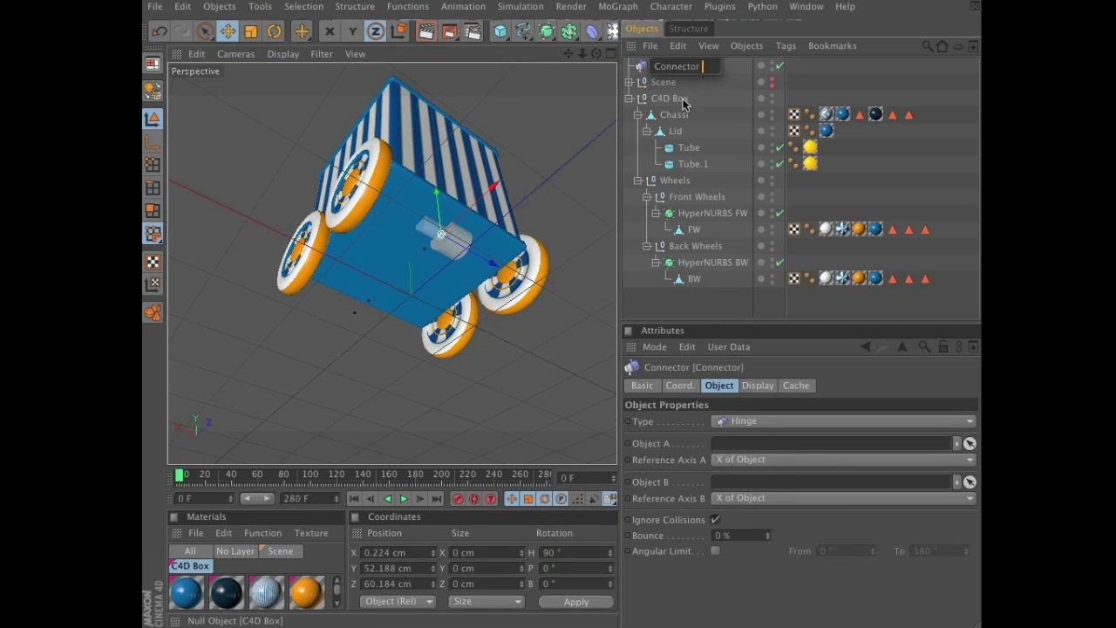
text(BW)
key(Return)
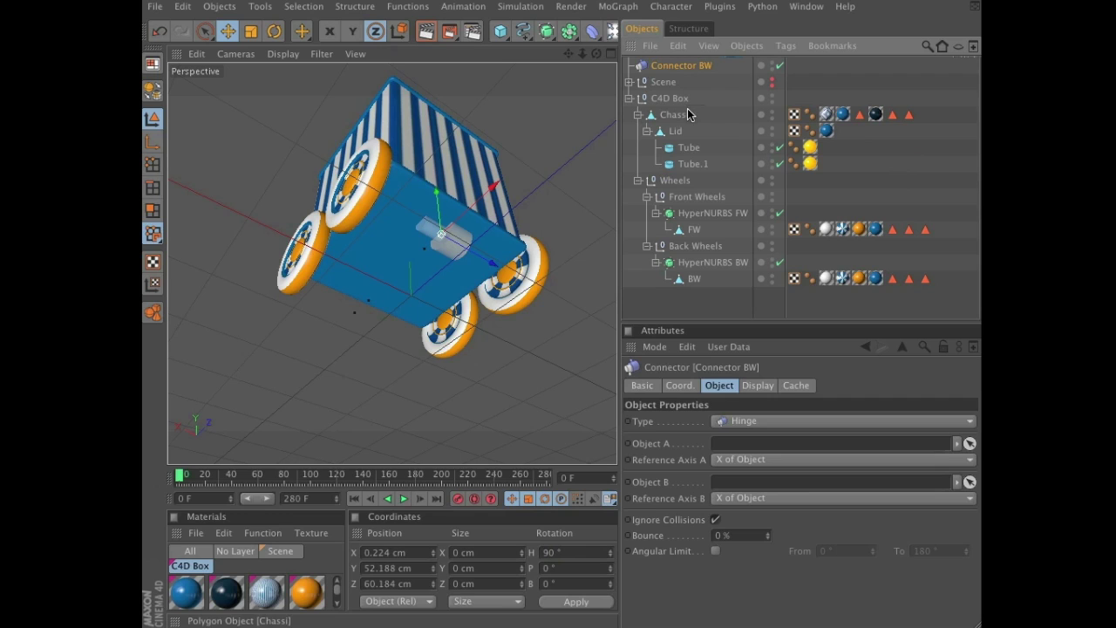
- Duplicate the Connector BW object by copying and pasting it
click(183, 7)
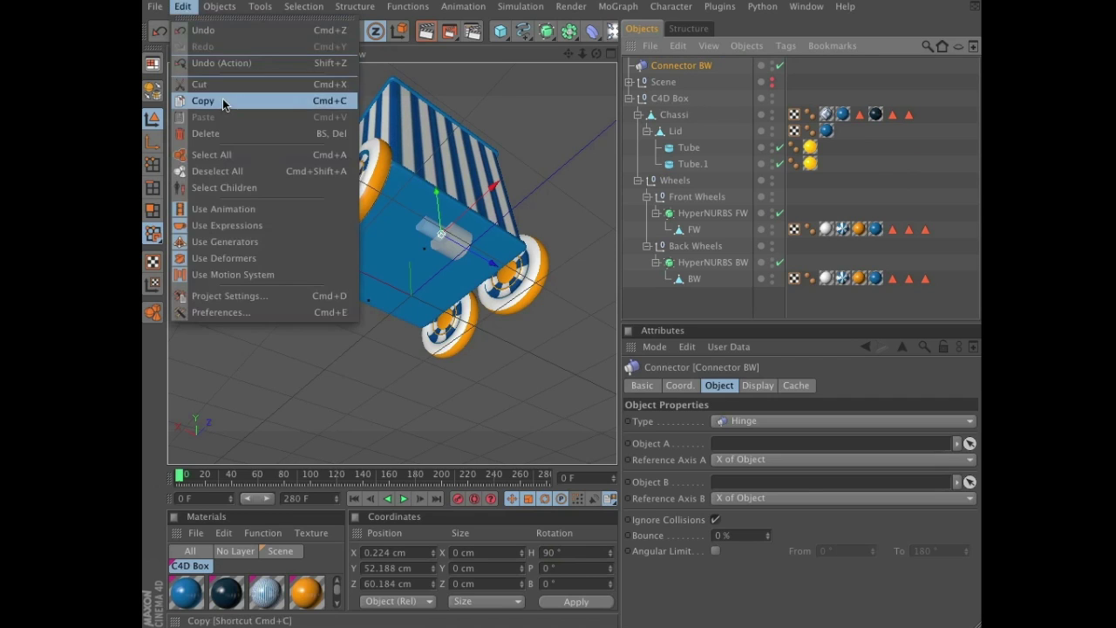
click(209, 100)
click(183, 7)
click(225, 123)
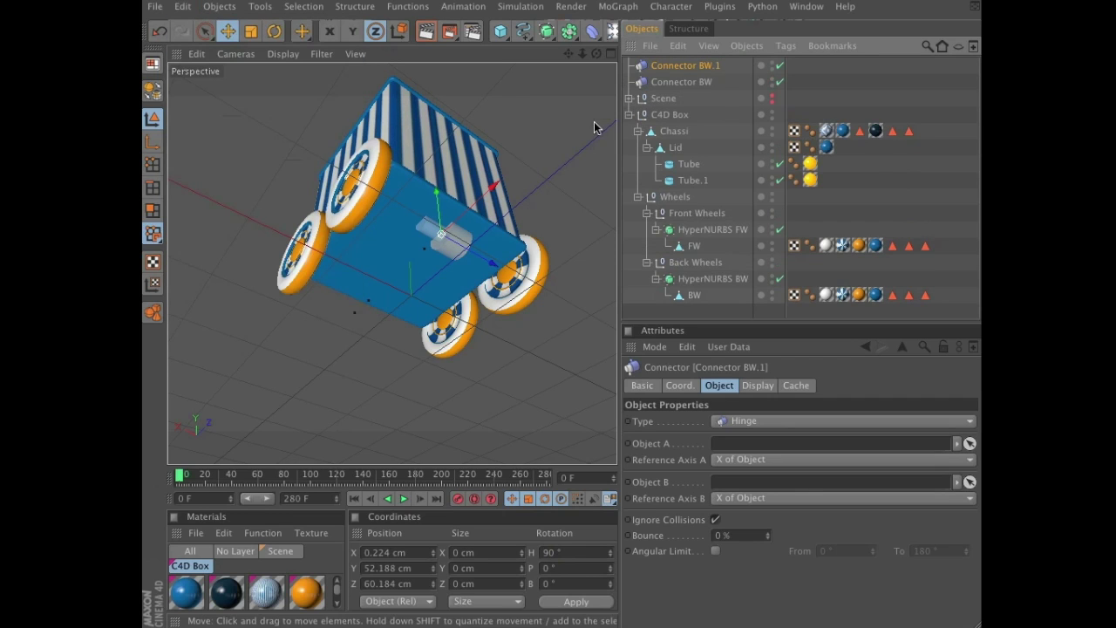
- Rename the duplicated connector to "Connector FW"
double_click(688, 66)
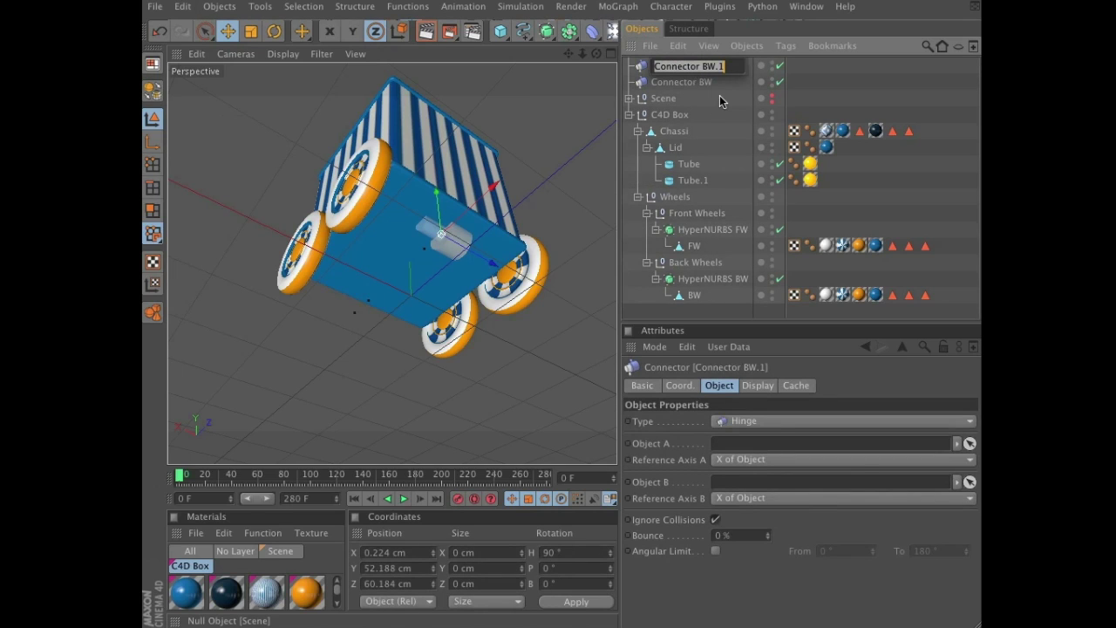
key(Return)
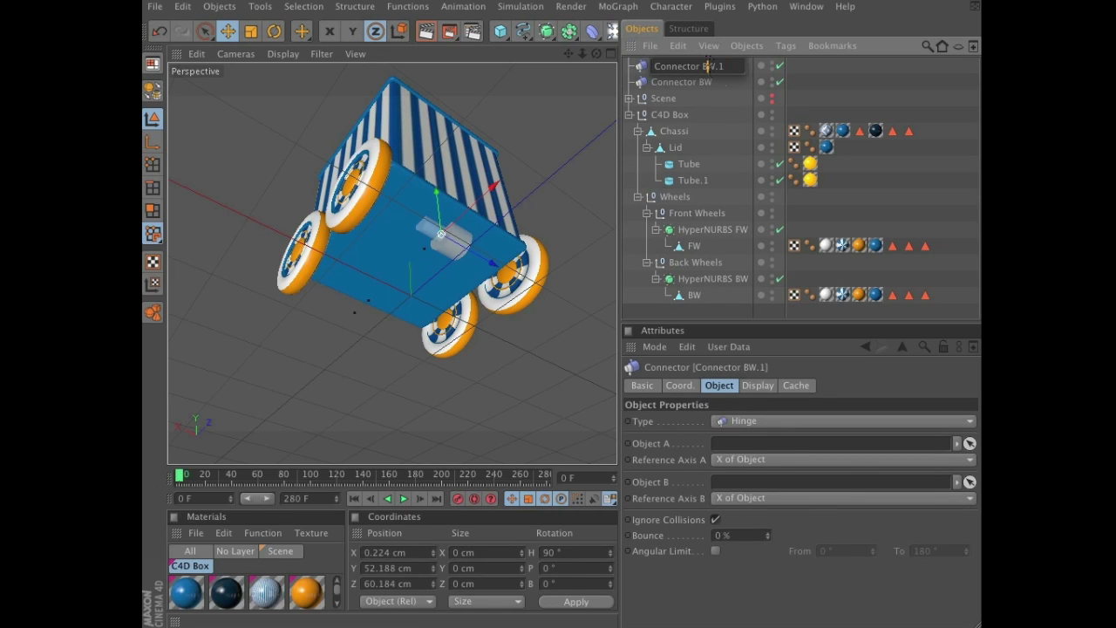
double_click(706, 66)
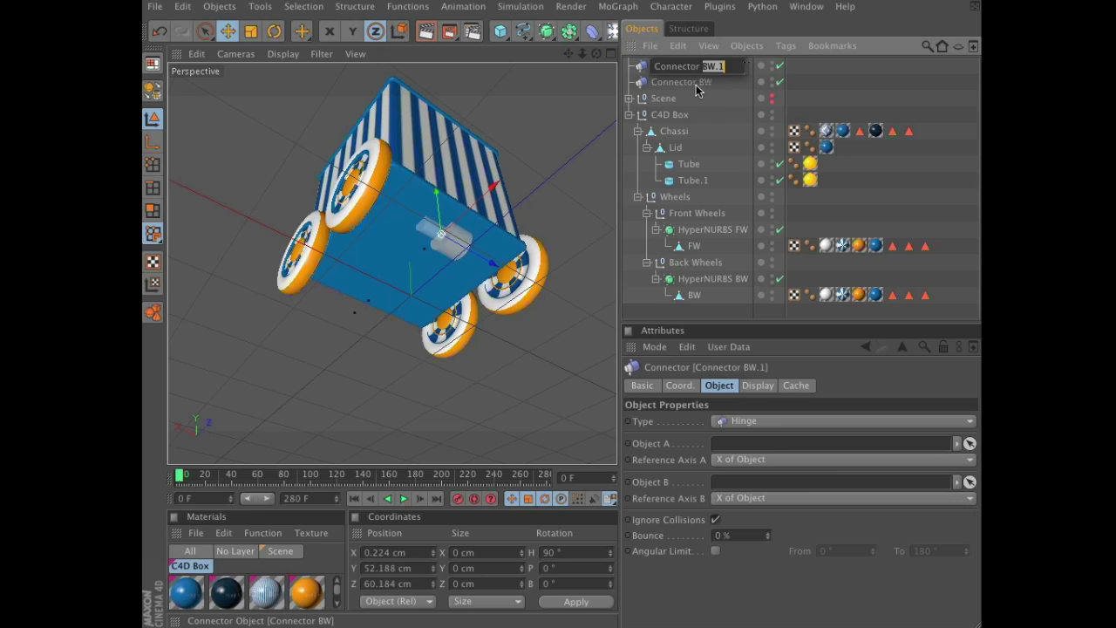
text(FW)
key(Return)
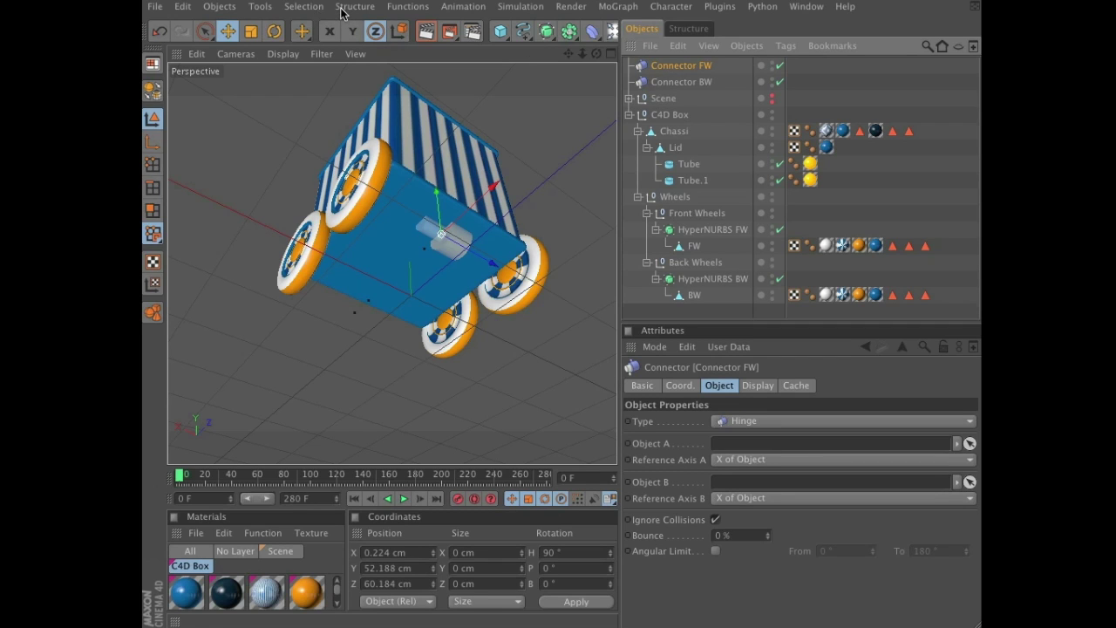
- Transfer Connector FW to the FW front wheels object with rotation disabled and move and scale enabled
click(401, 7)
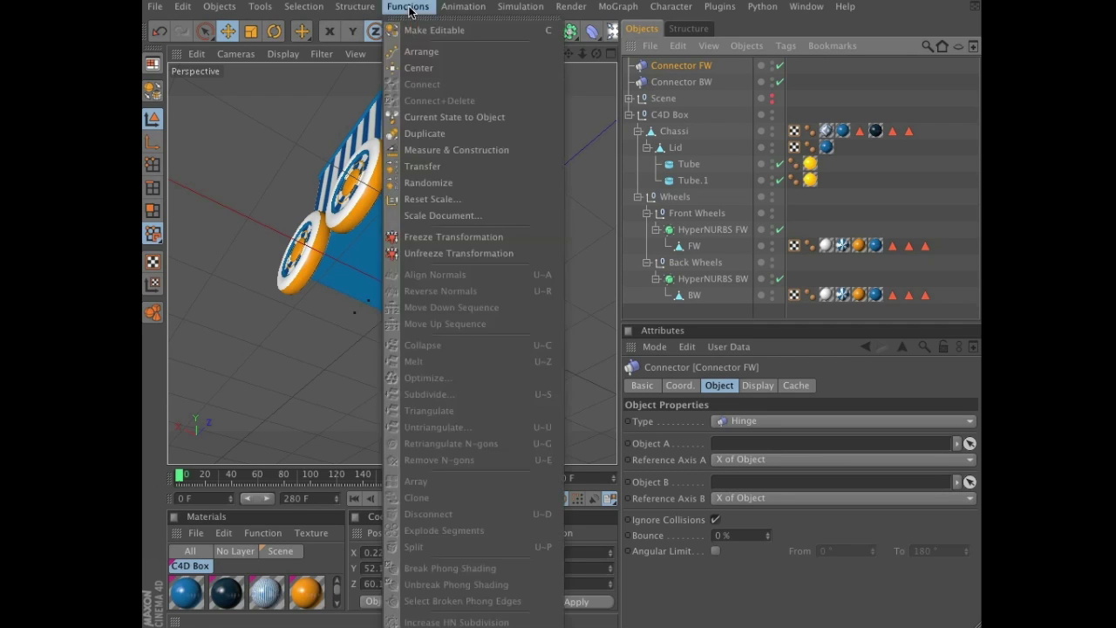
click(422, 165)
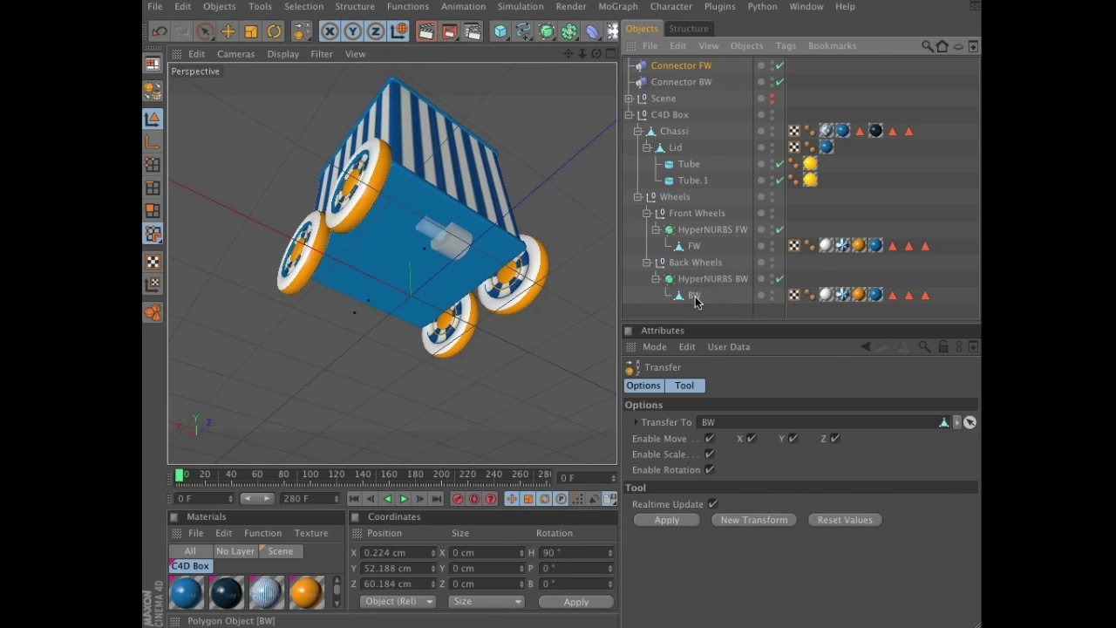
drag(689, 253, 734, 428)
click(683, 520)
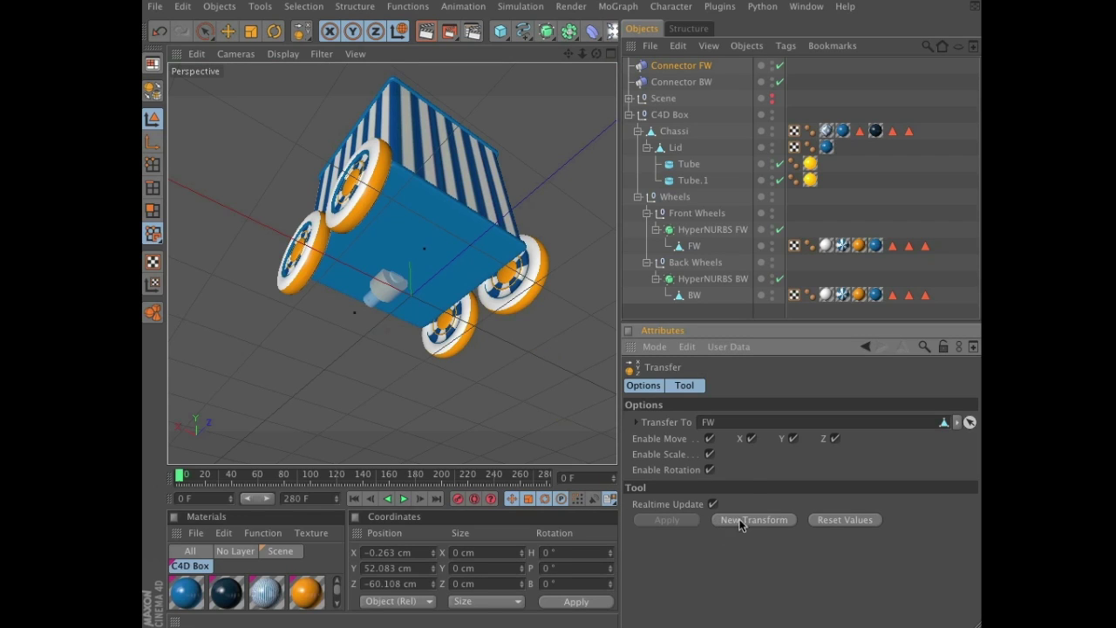
click(711, 470)
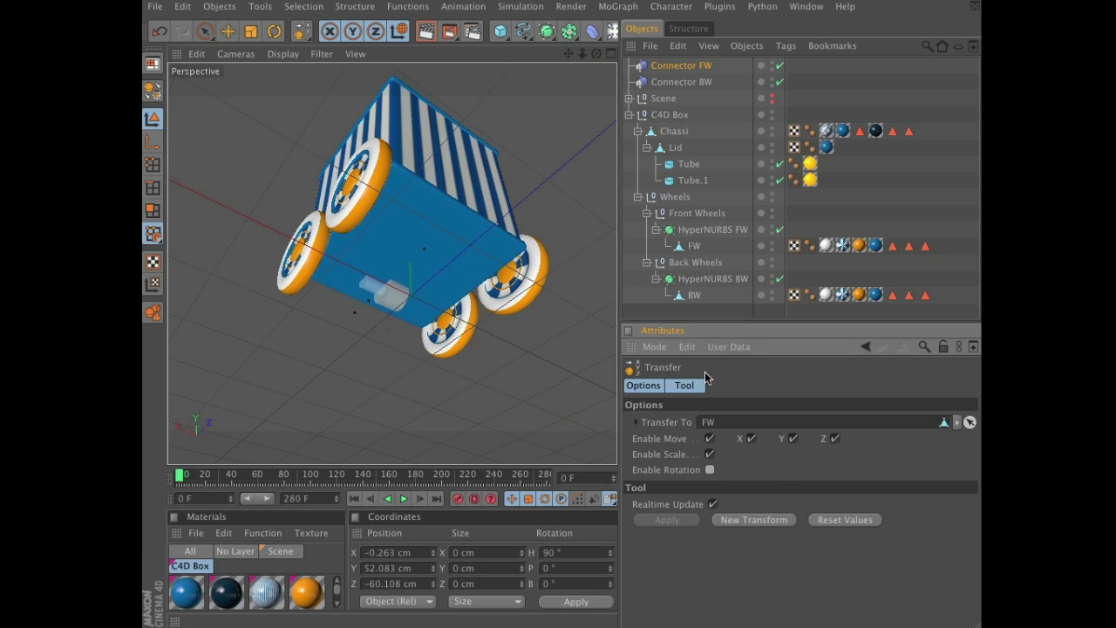
click(227, 31)
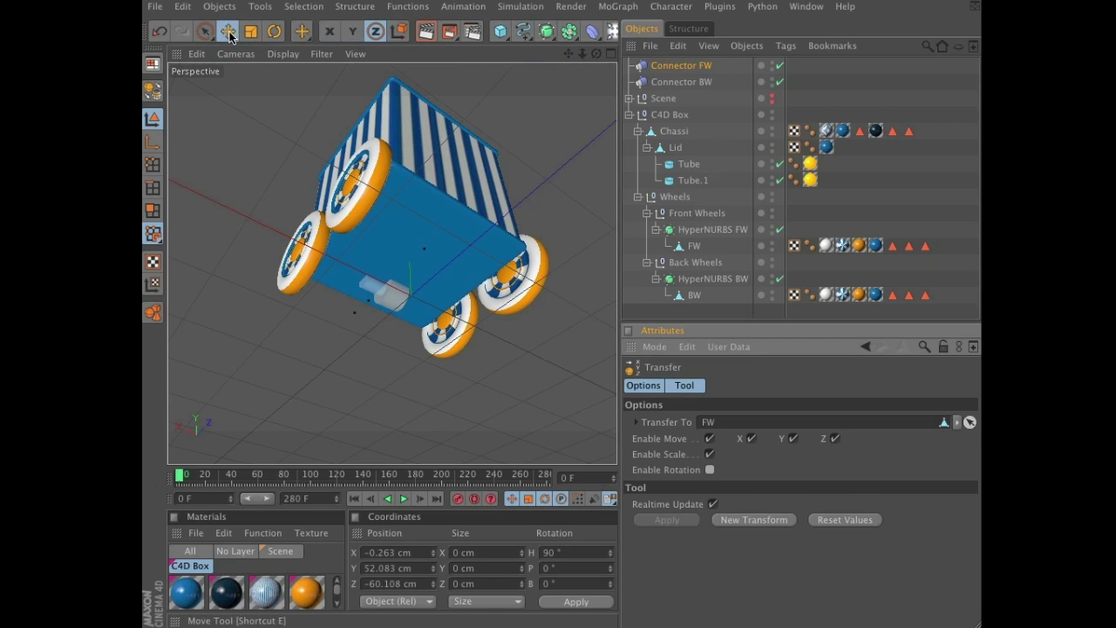
- Move Connector FW and Connector BW together into the Wheels group
click(685, 82)
click(686, 68)
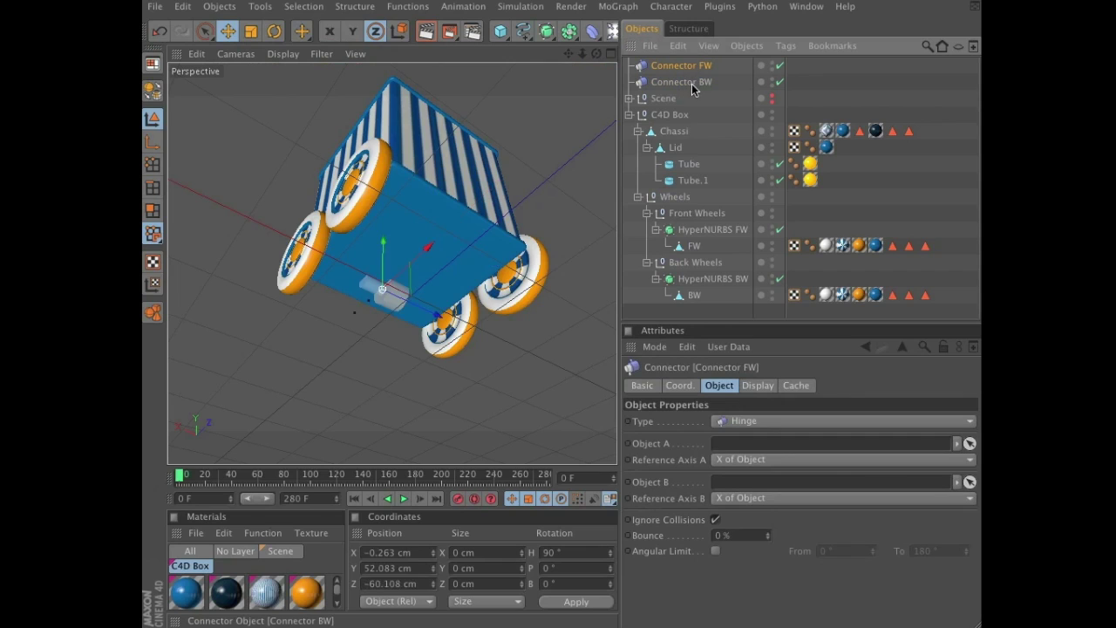
click(691, 85)
click(688, 70)
click(687, 85)
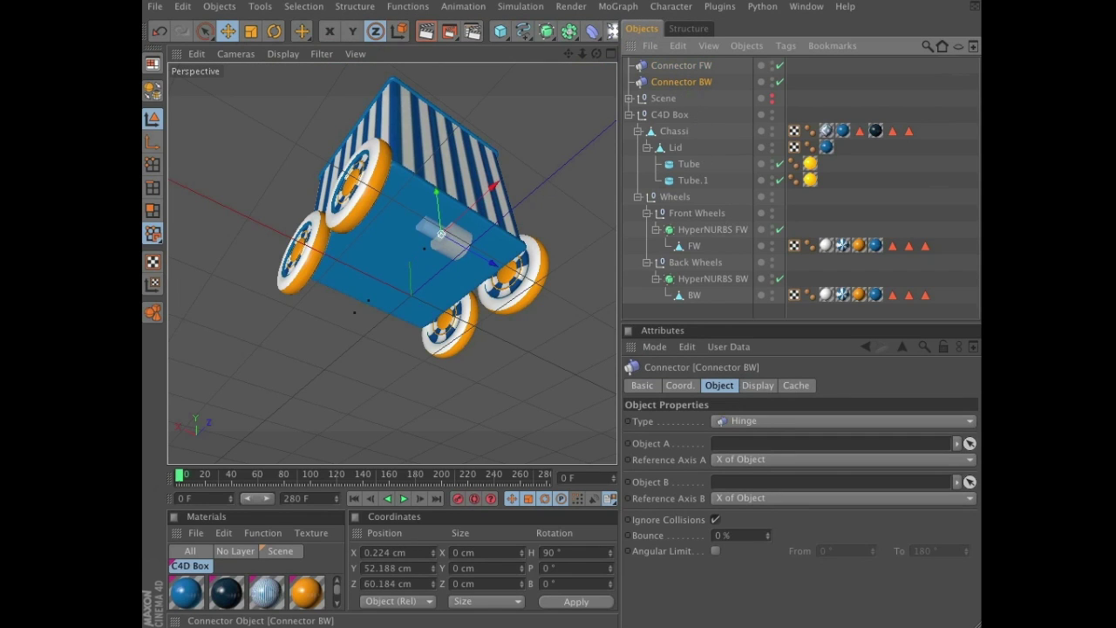
click(684, 67)
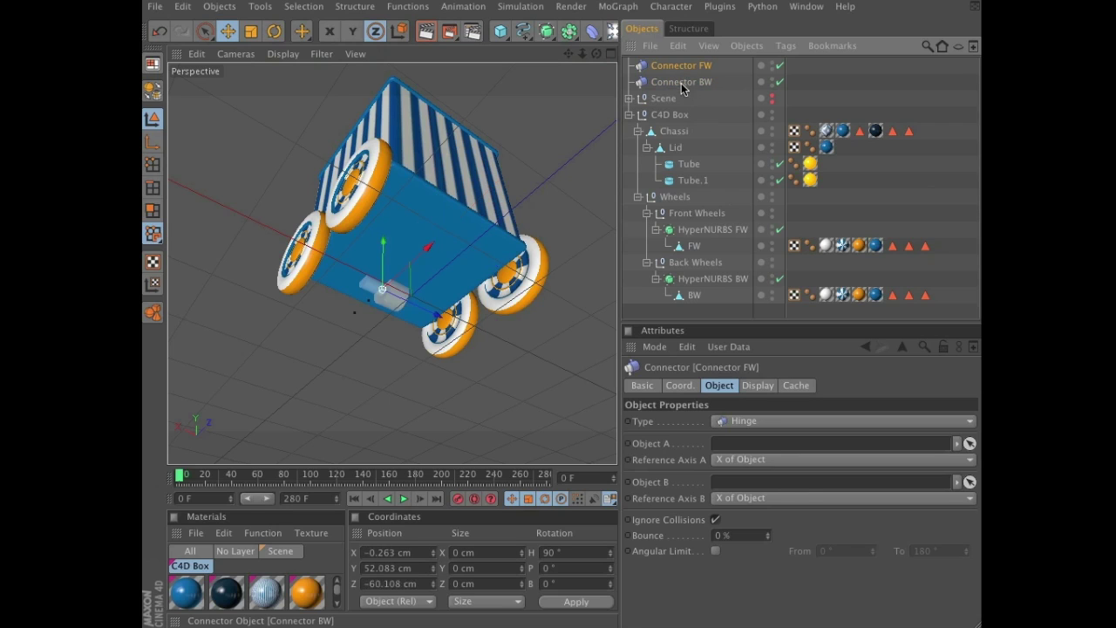
ctrl+click(681, 83)
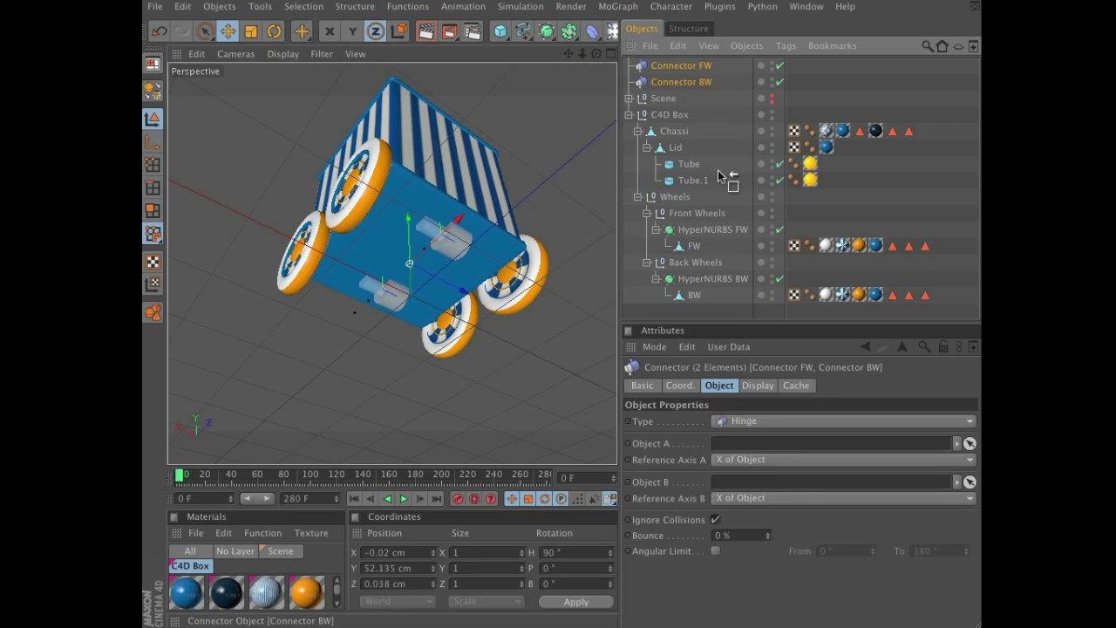
drag(717, 170, 689, 206)
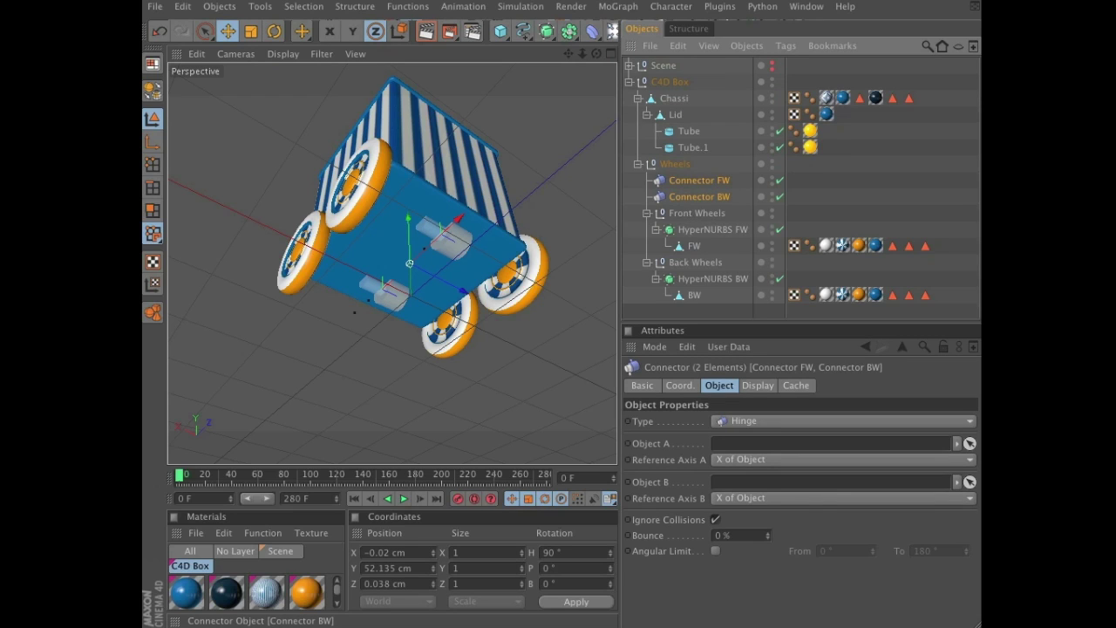
- Configure Connector BW as a Hinge with HyperNURBS BW as Object A and Chassi as Object B
click(713, 200)
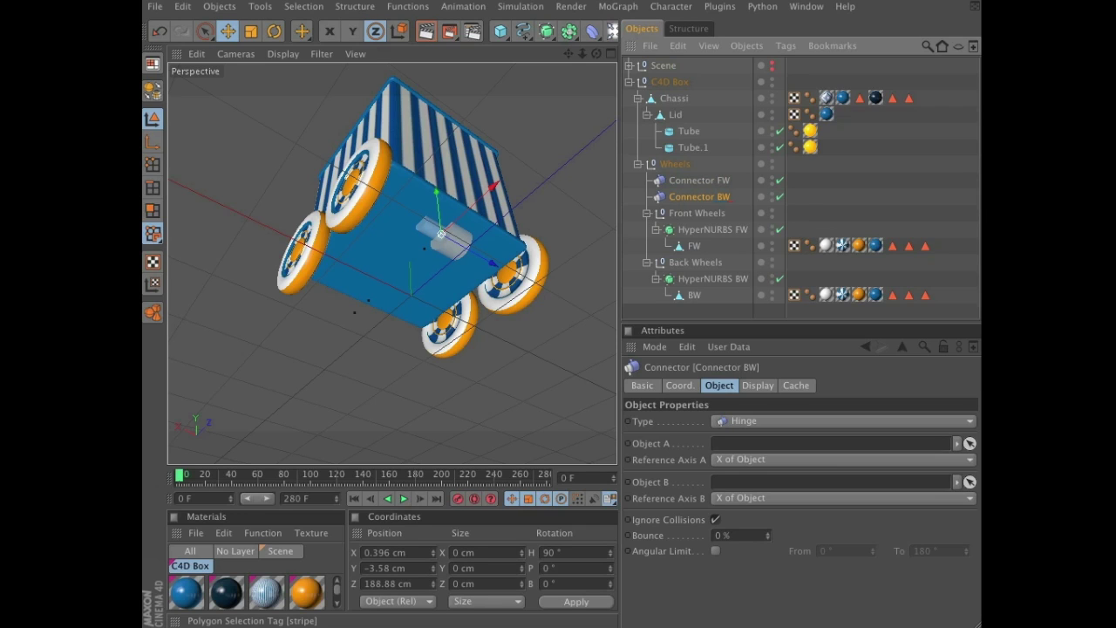
click(724, 386)
click(779, 422)
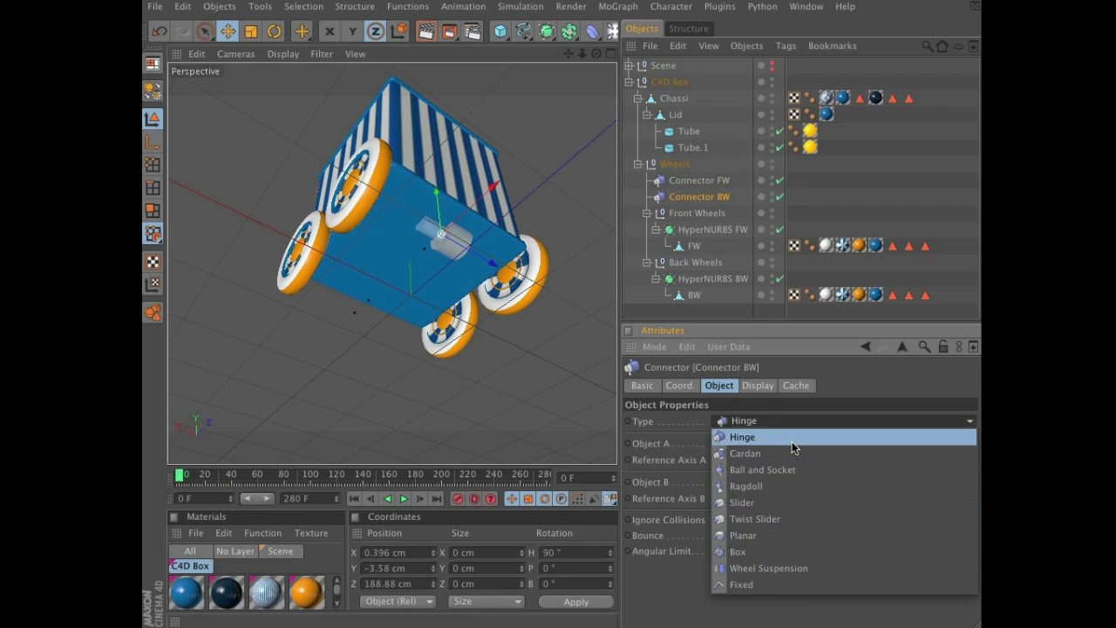
click(793, 438)
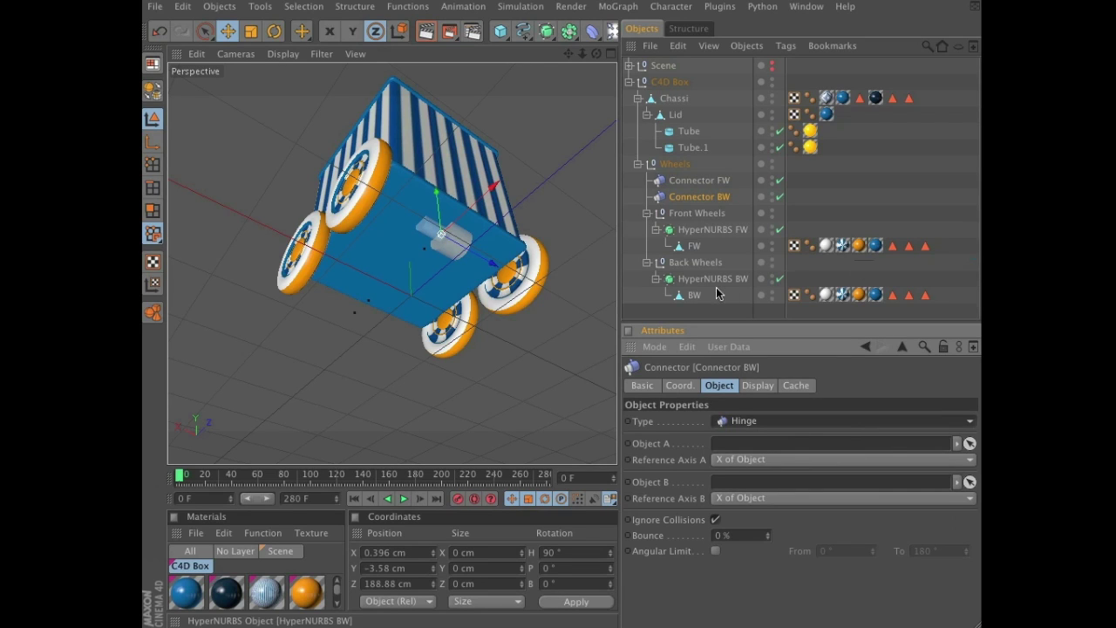
drag(711, 279, 756, 450)
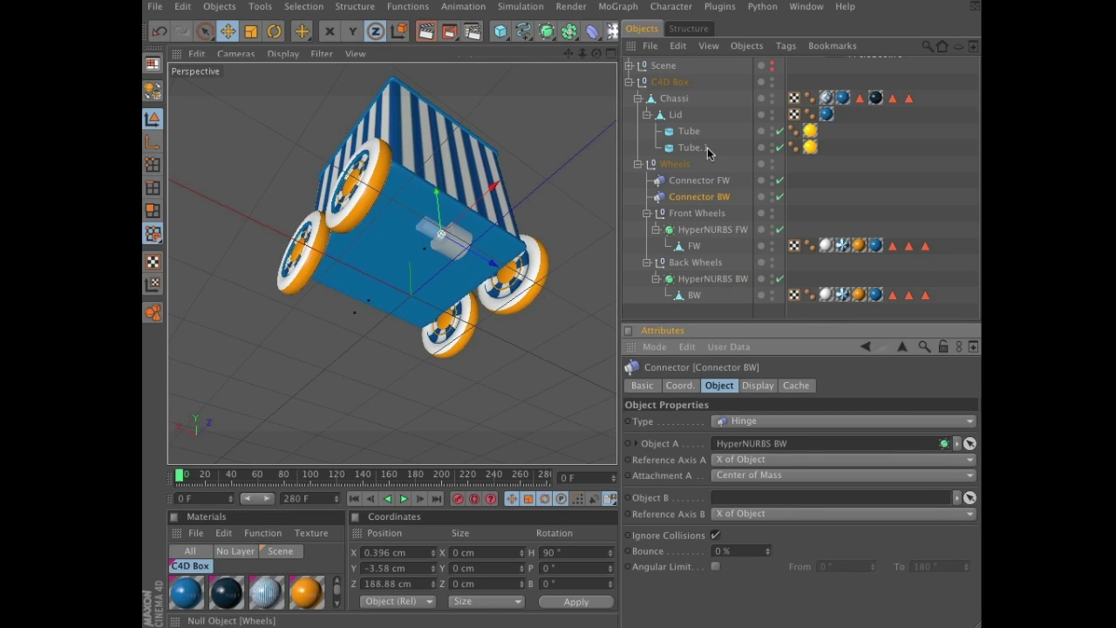
drag(677, 102, 747, 496)
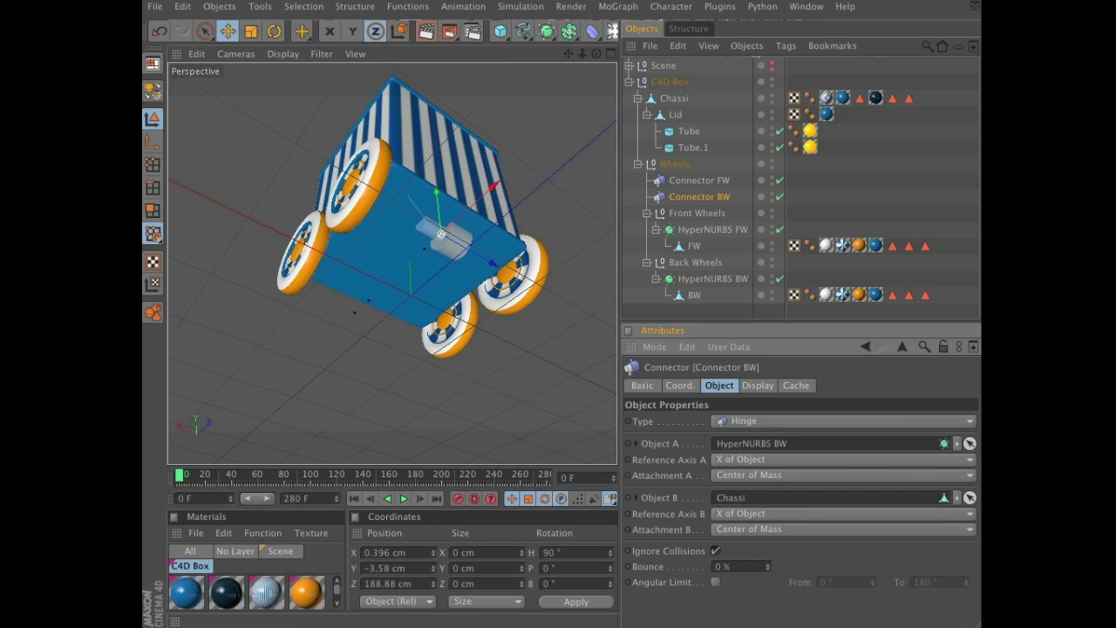
- Assign HyperNURBS FW as Object A and Chassi as Object B of Connector FW
click(693, 181)
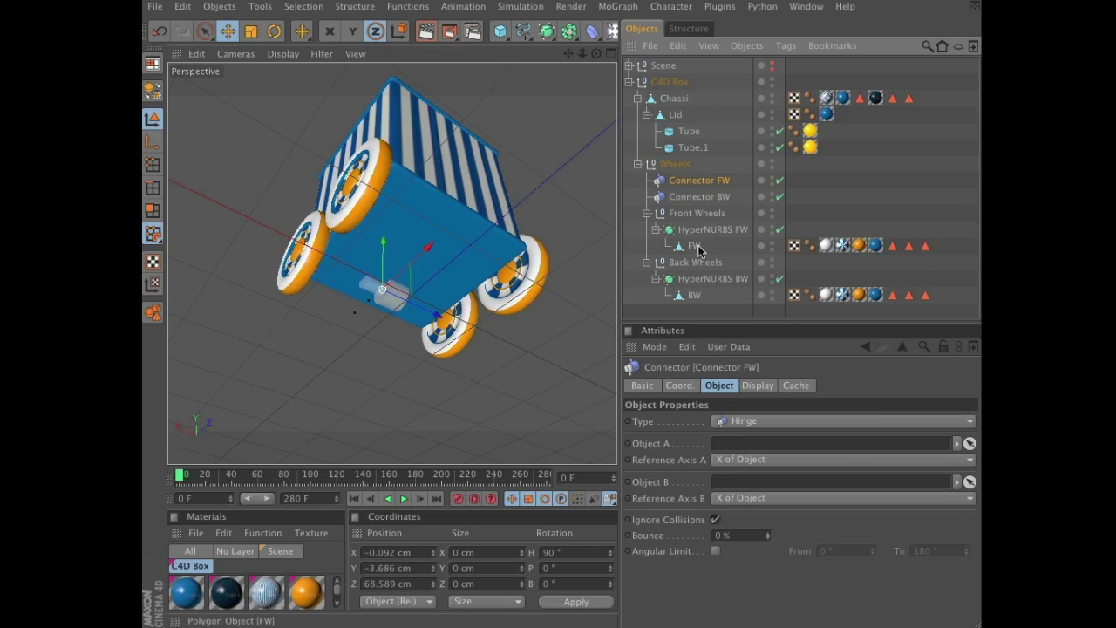
drag(711, 230, 755, 445)
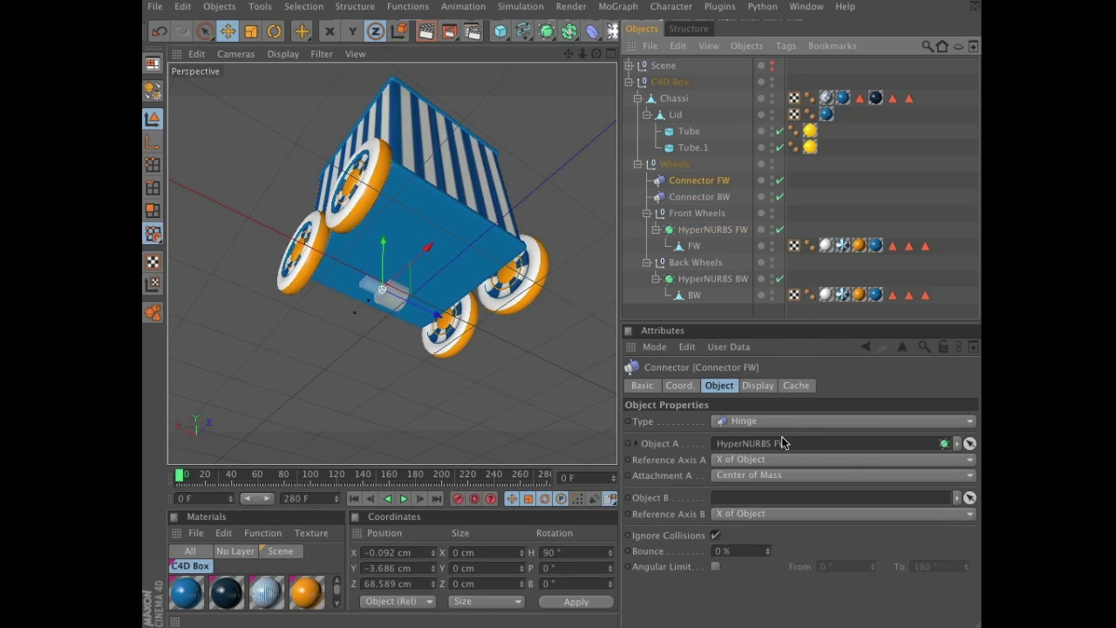
drag(668, 109, 755, 504)
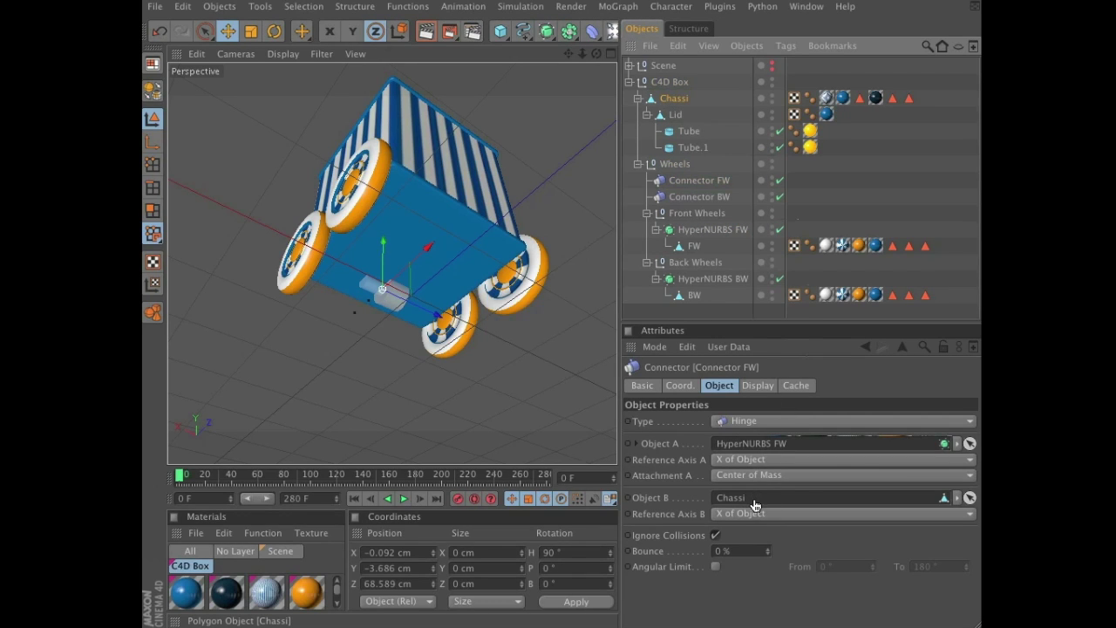
- Make the HyperNURBS BW back wheels a dynamics rigid body
click(726, 279)
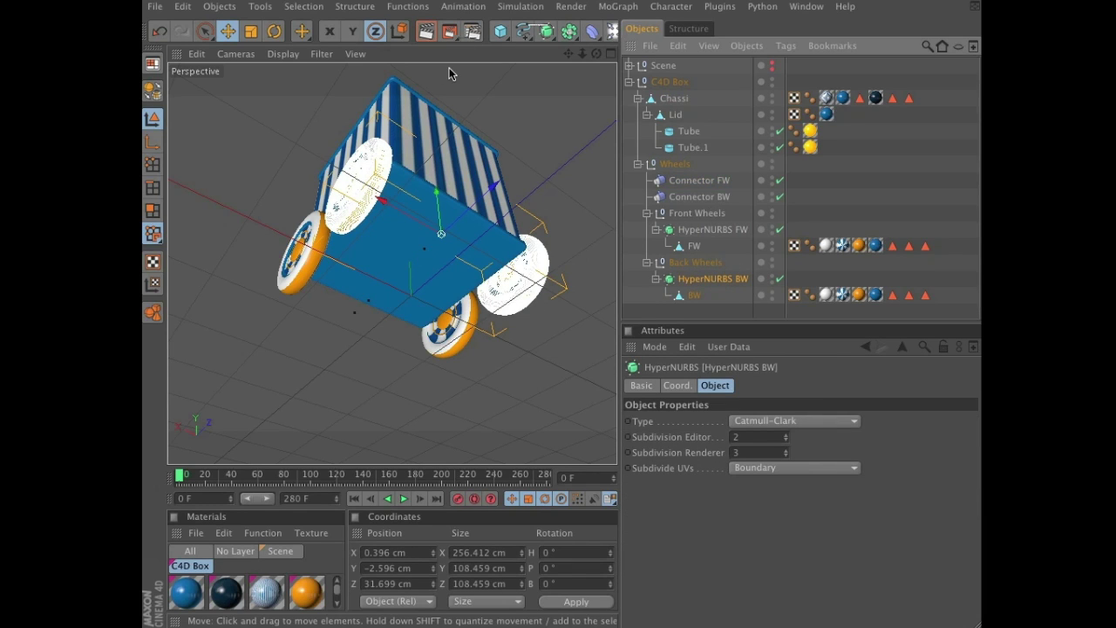
click(521, 9)
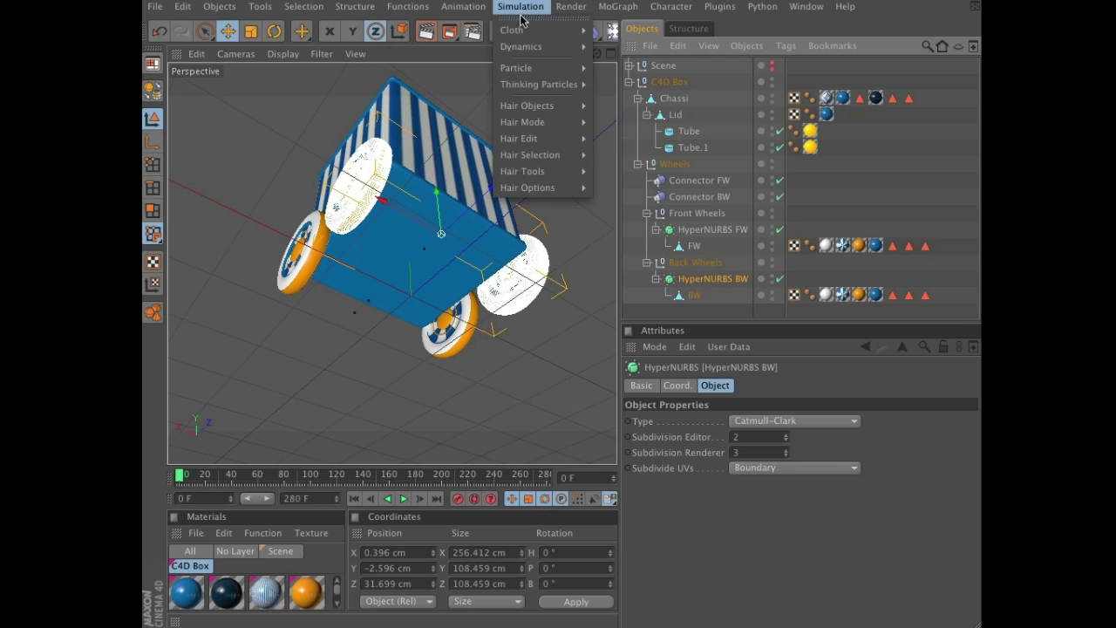
mouse_move(529, 49)
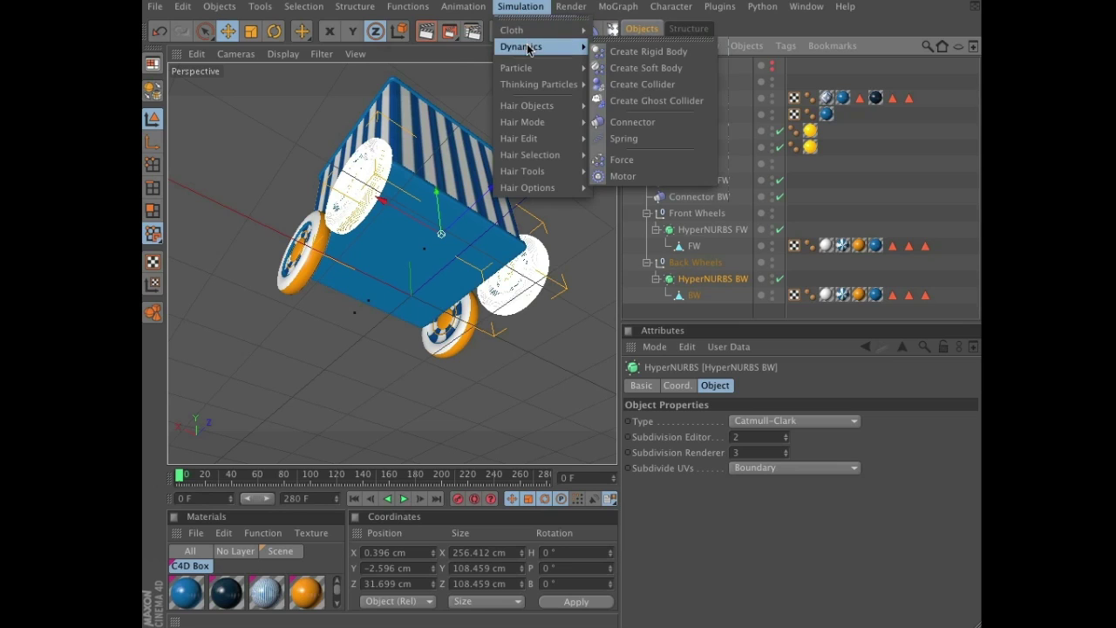
click(625, 53)
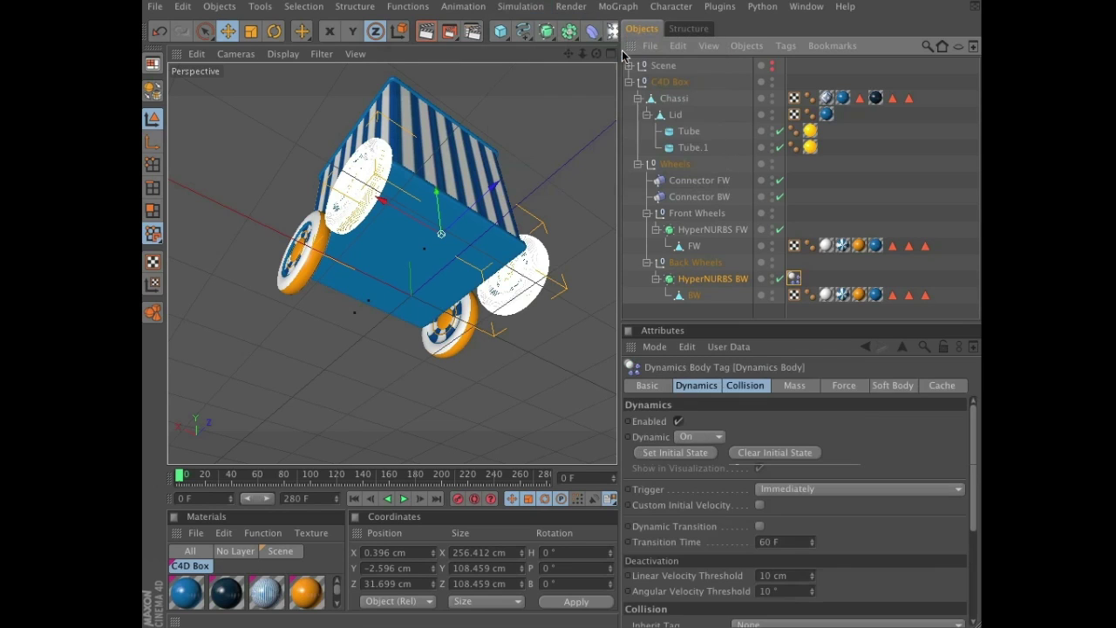
- Make the HyperNURBS FW front wheels a dynamics rigid body and collapse both HyperNURBS hierarchies
click(712, 230)
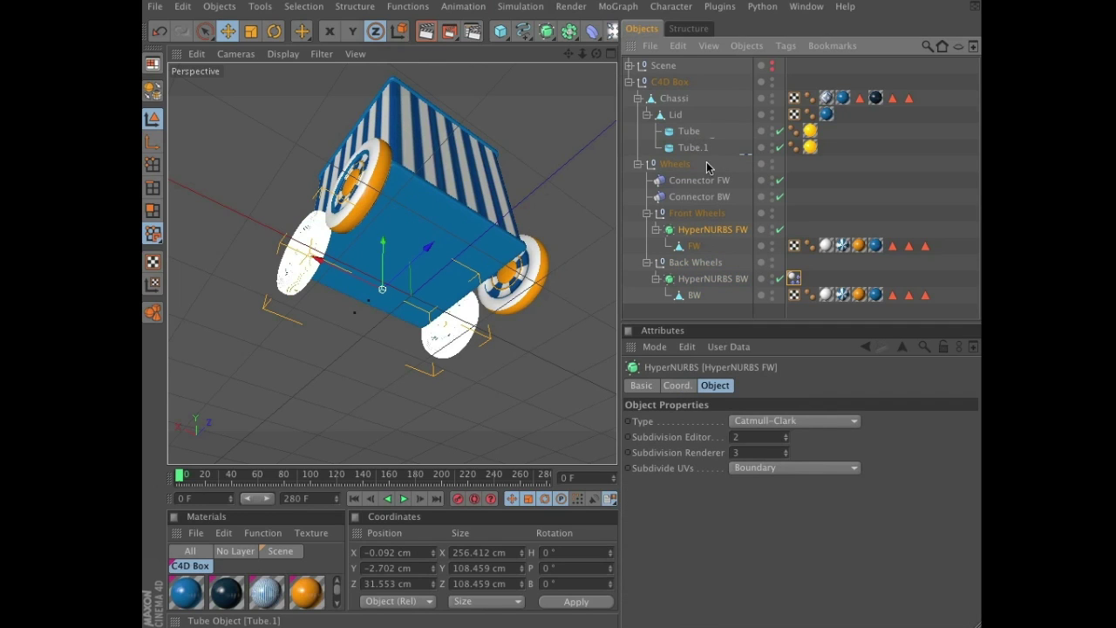
click(515, 10)
mouse_move(526, 47)
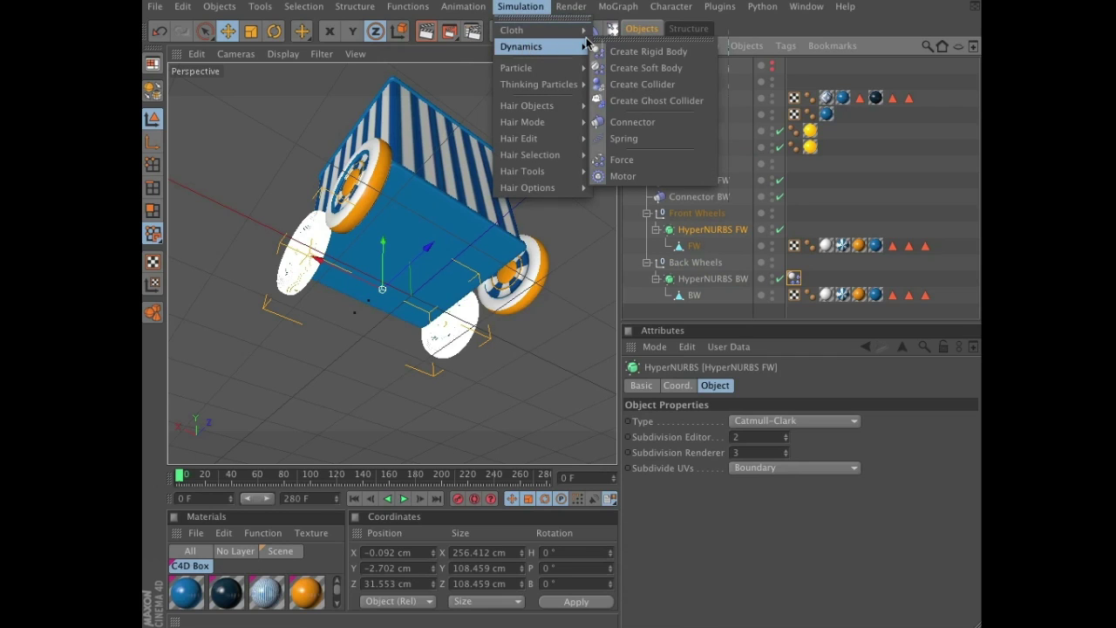
click(652, 52)
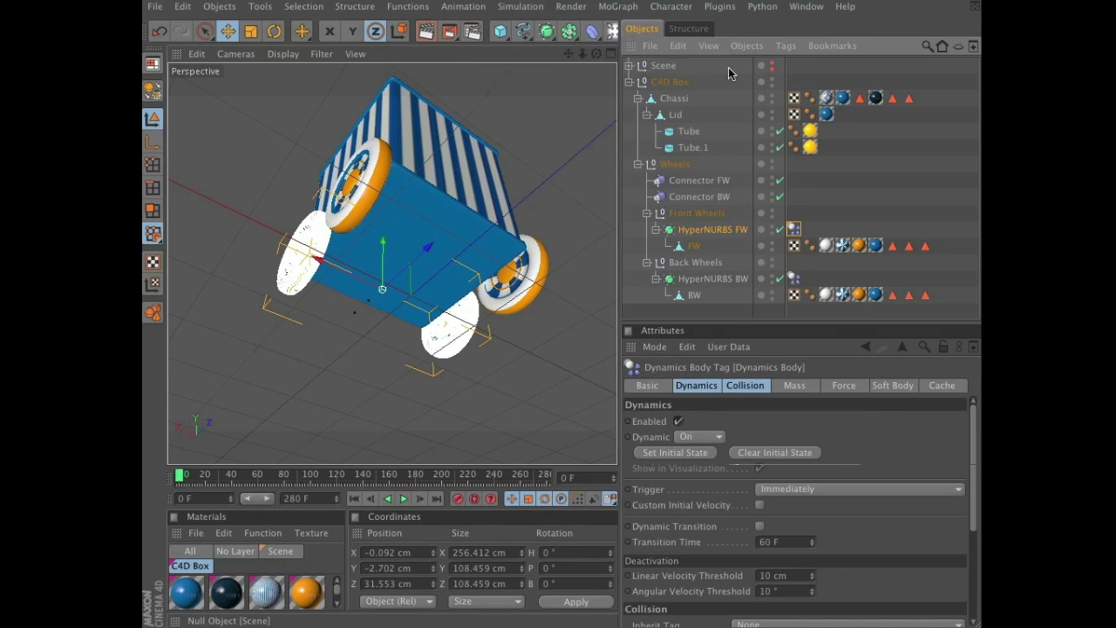
click(656, 229)
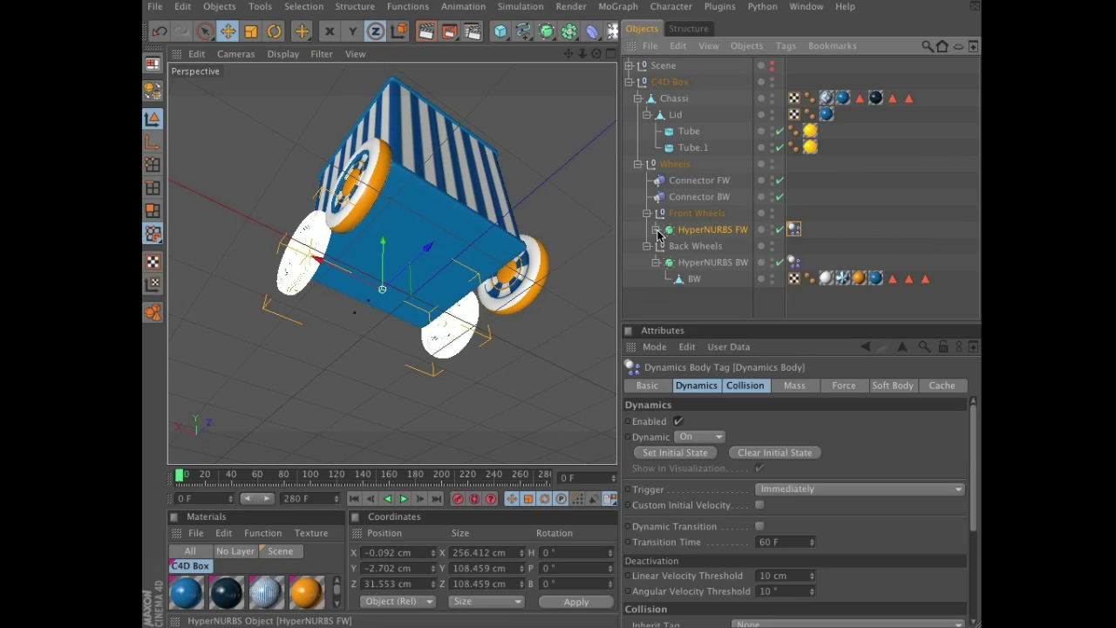
click(655, 262)
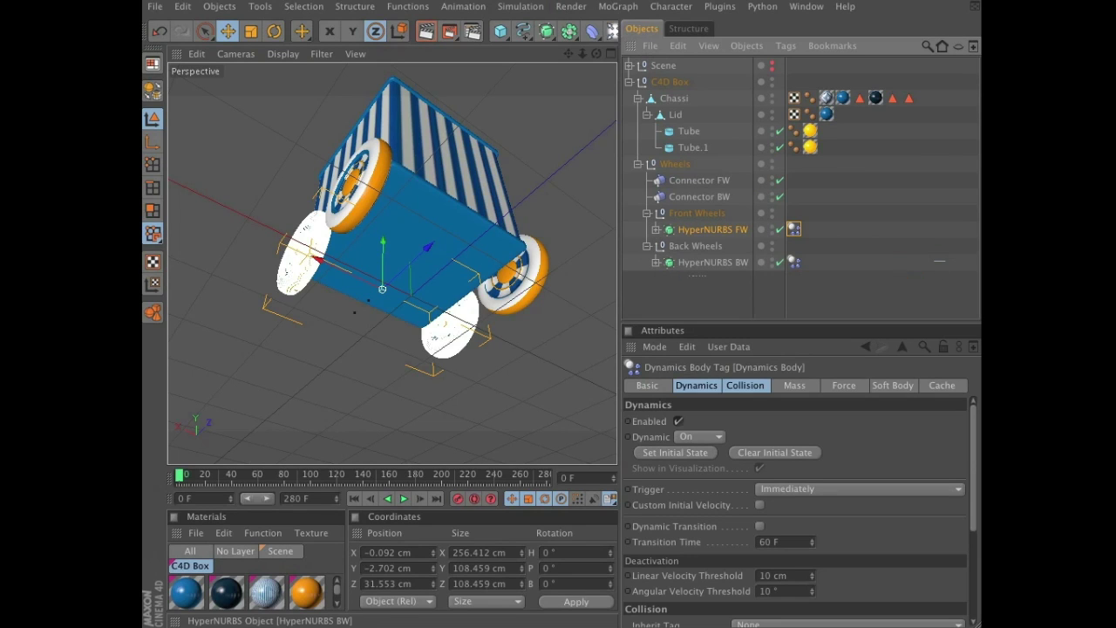
- Create a dynamics Motor object and nest it under Chassi in the object hierarchy
drag(940, 260, 723, 201)
click(720, 181)
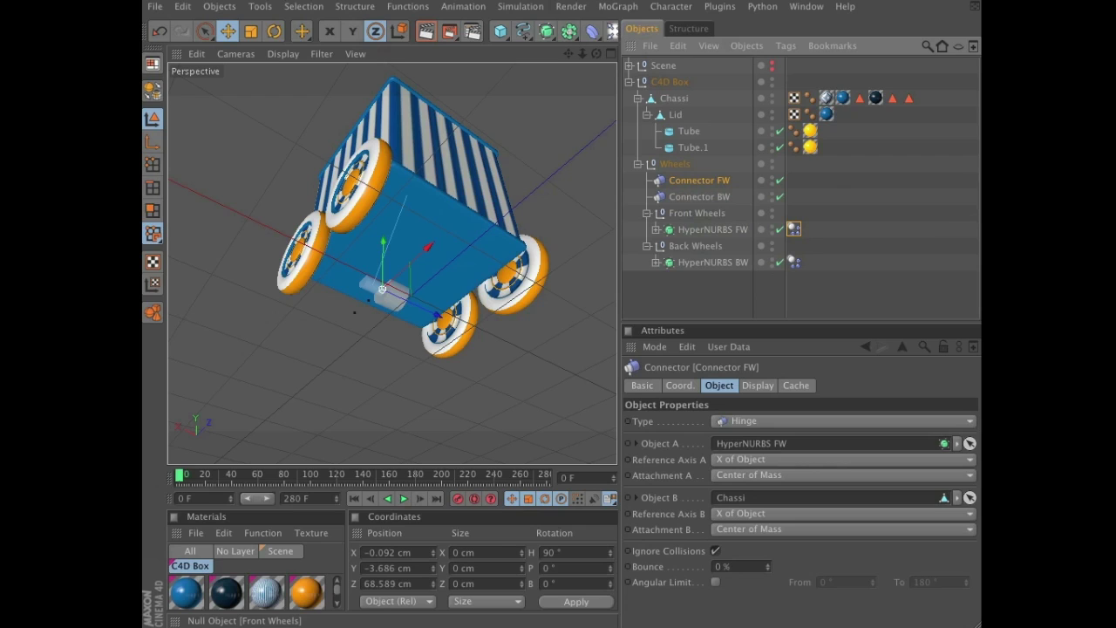
click(514, 7)
mouse_move(522, 46)
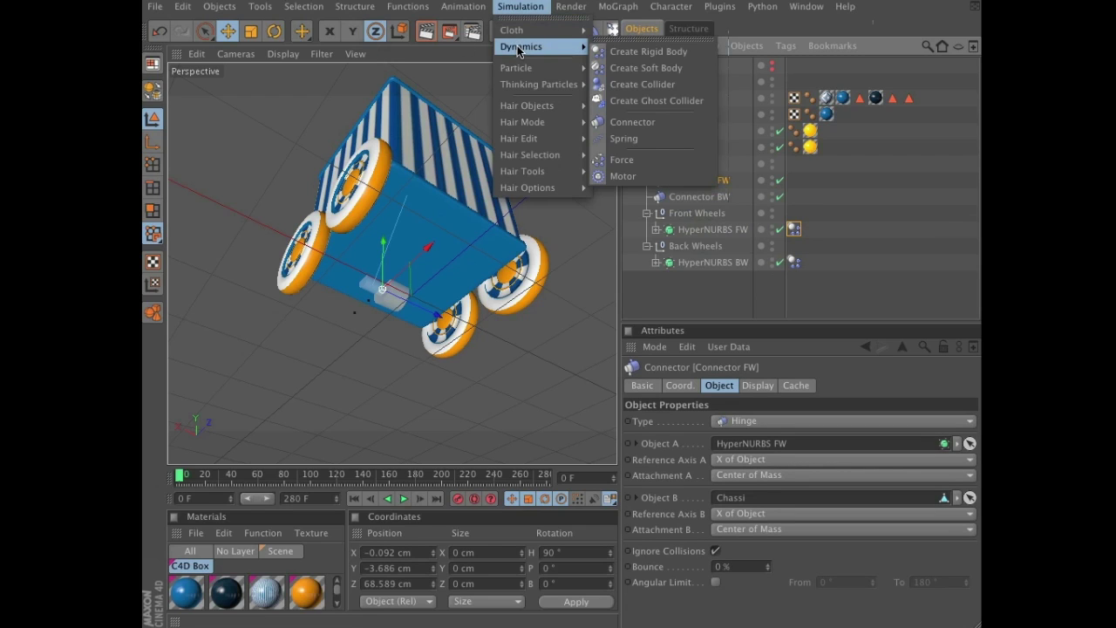
click(667, 176)
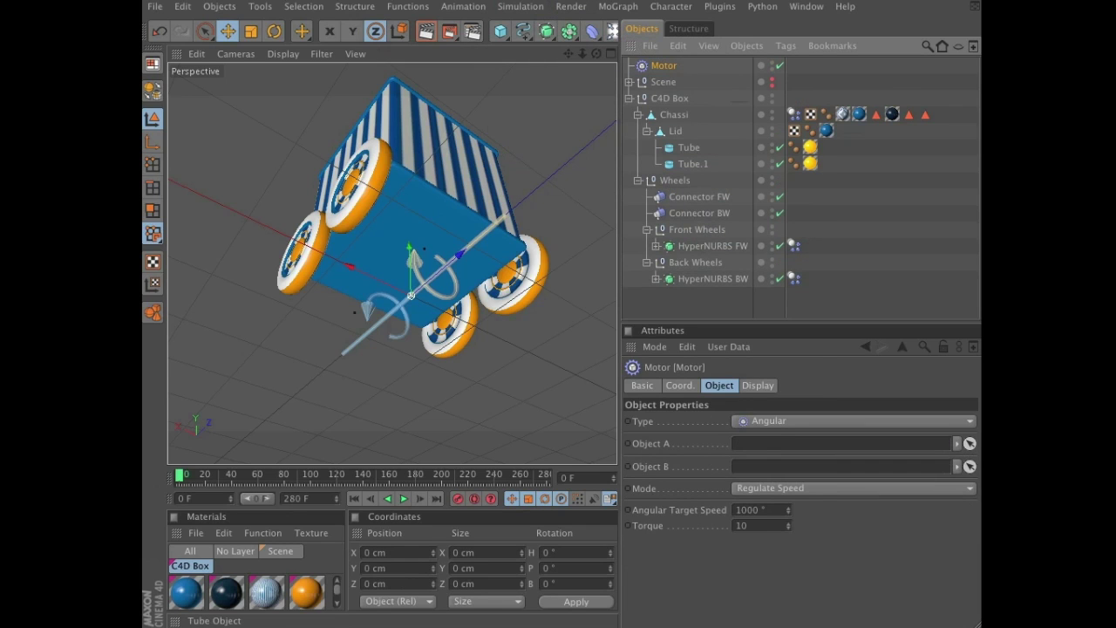
drag(667, 69, 683, 131)
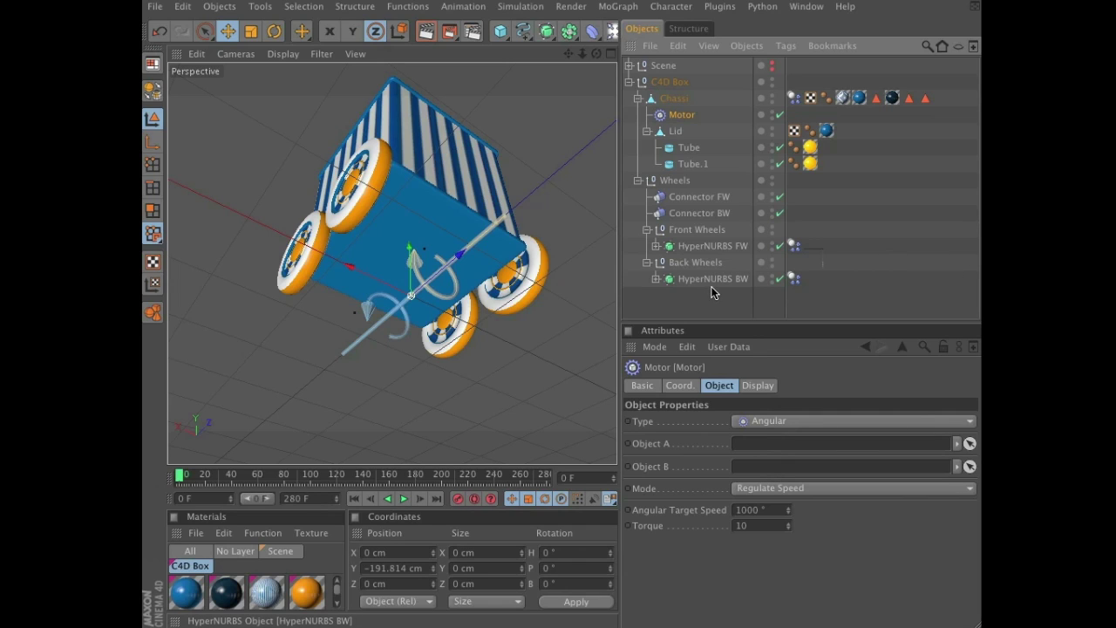
- Assign HyperNURBS BW as Object A and Chassi as Object B of the Motor, and set its H rotation to 90°
drag(706, 279, 750, 446)
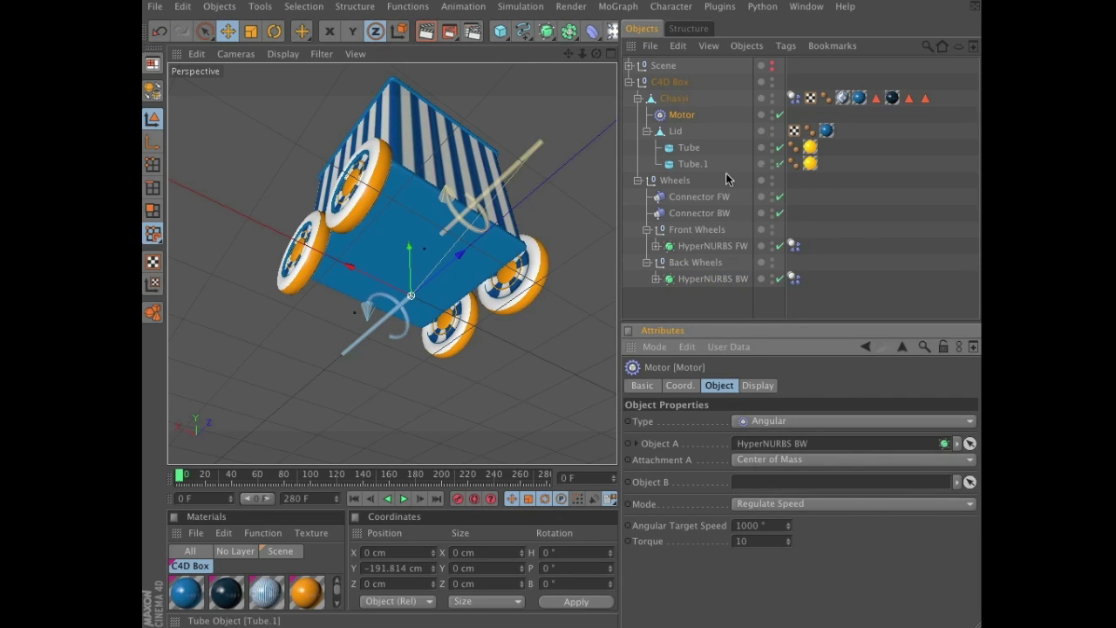
drag(675, 98, 786, 482)
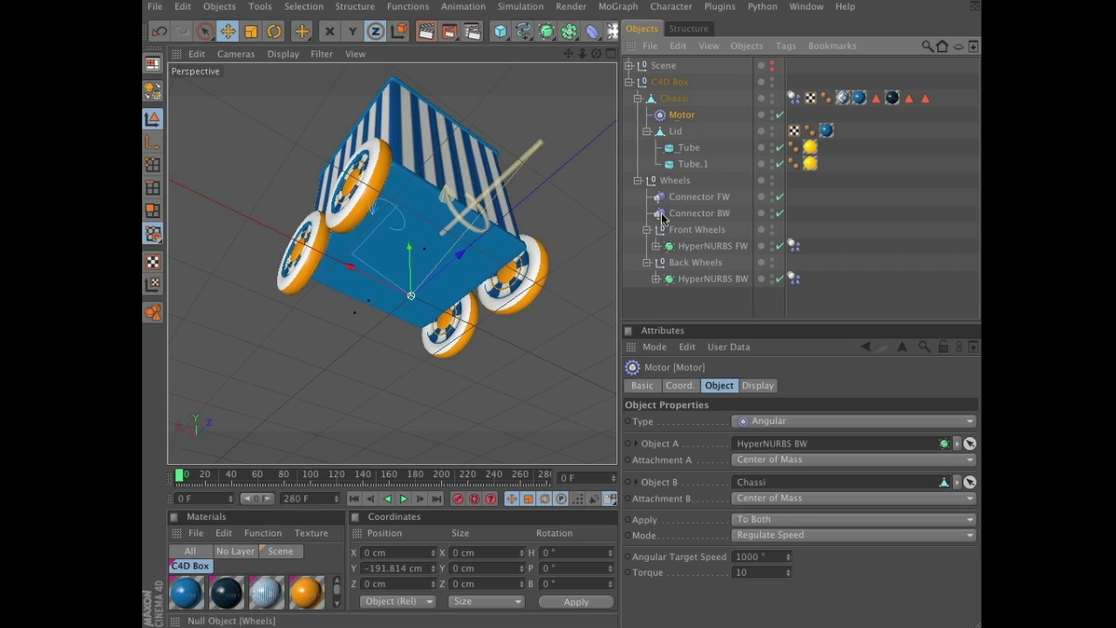
click(569, 551)
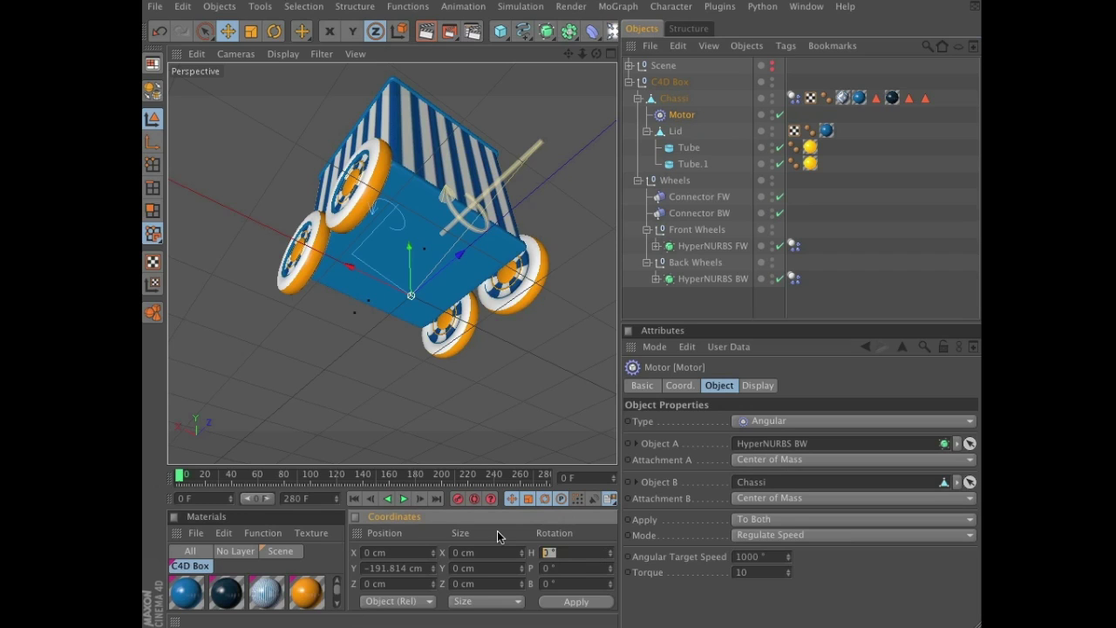
text(90)
click(597, 604)
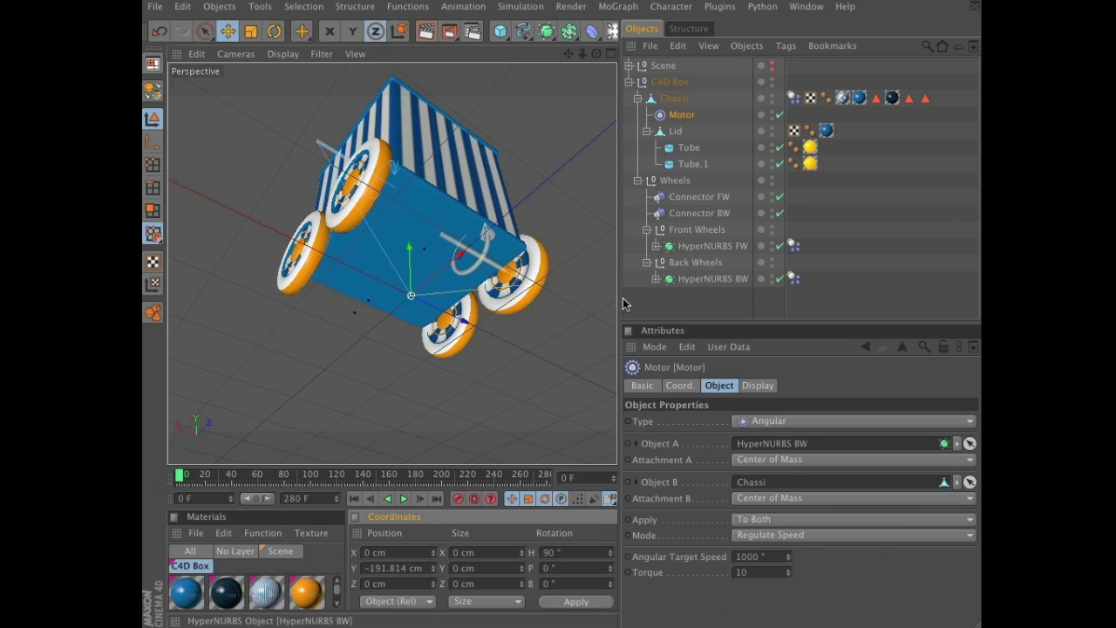
- Make the Chassi object a dynamics rigid body
alt+drag(486, 309, 548, 249)
alt+right_drag(548, 249, 410, 349)
mouse_move(410, 349)
alt+mouse_down()
mouse_move(432, 348)
mouse_move(411, 363)
alt+mouse_up()
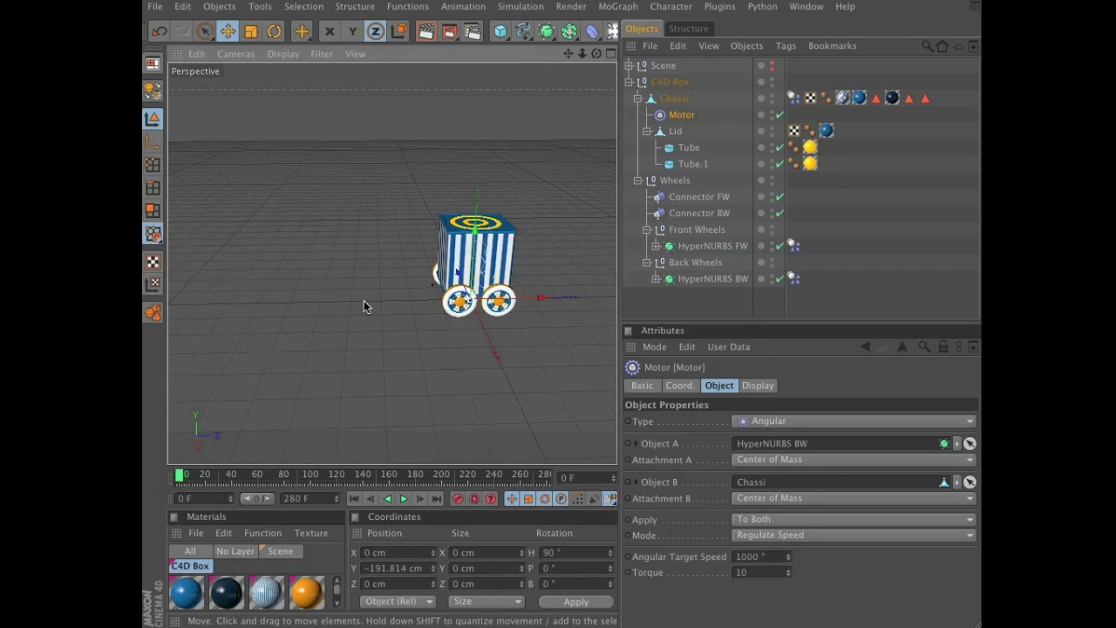
alt+drag(364, 300, 410, 332)
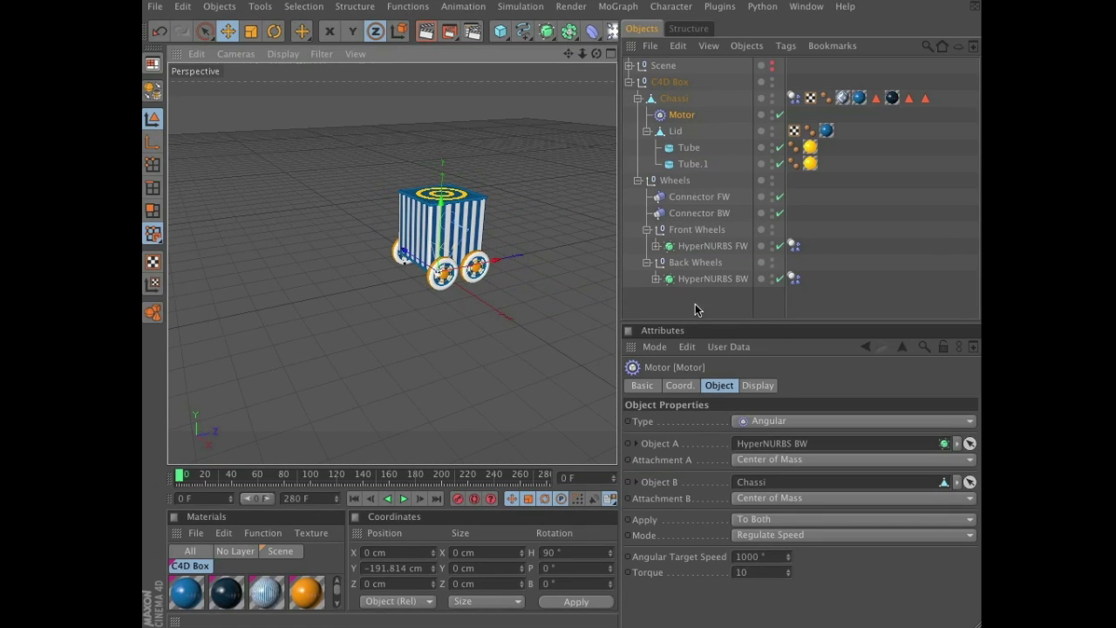
click(673, 99)
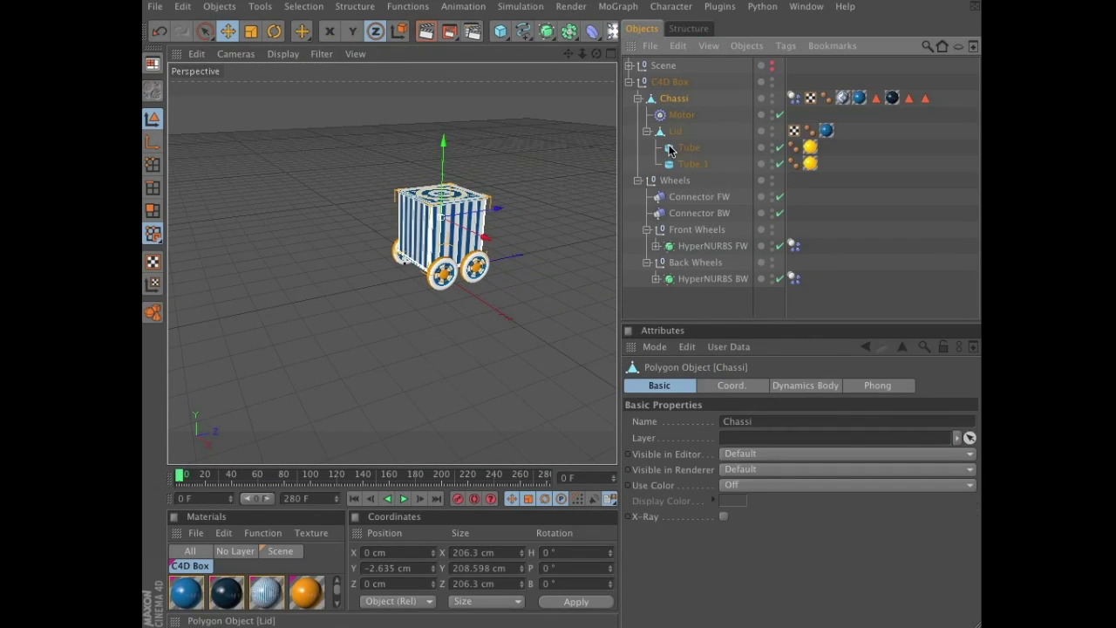
click(519, 8)
mouse_move(514, 37)
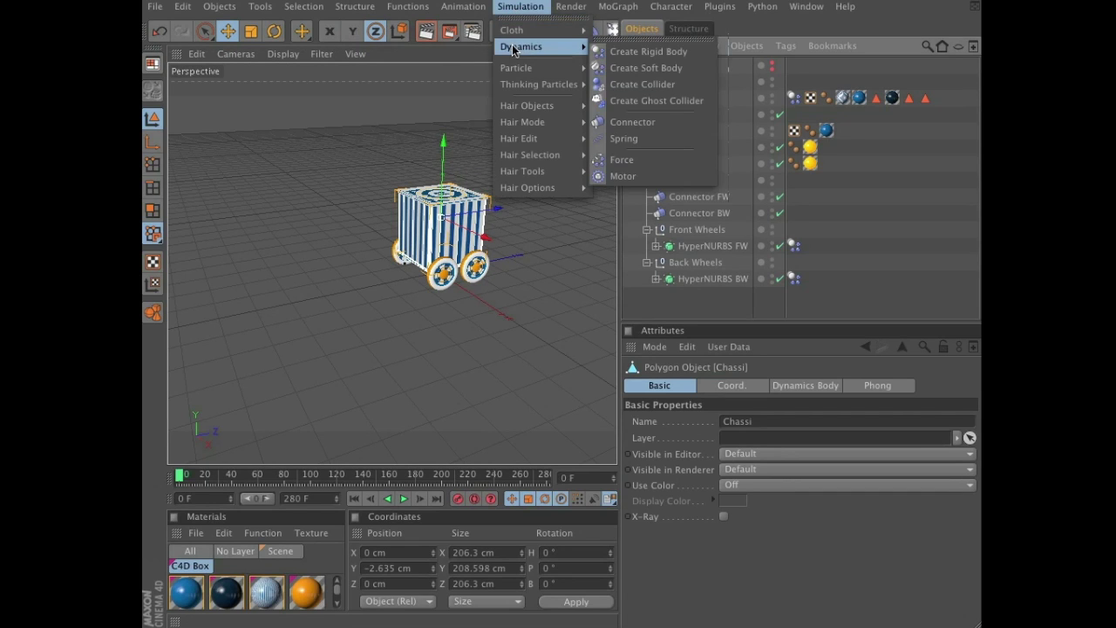
mouse_move(582, 53)
click(621, 52)
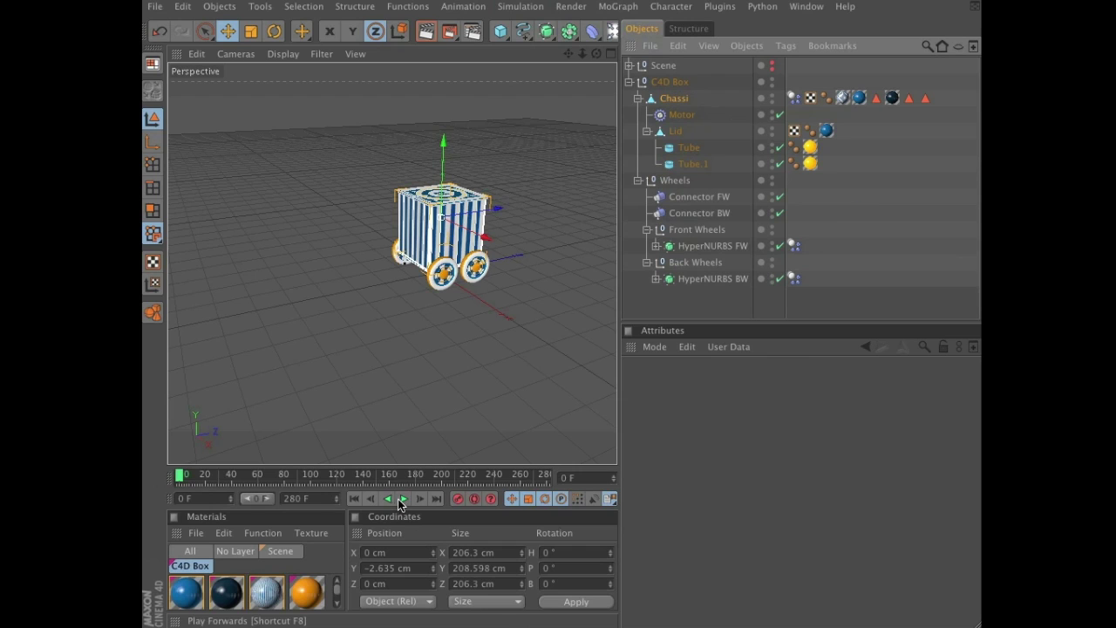
- Play the cart's dynamics simulation from frame 0 several times and return to the start frame
click(401, 499)
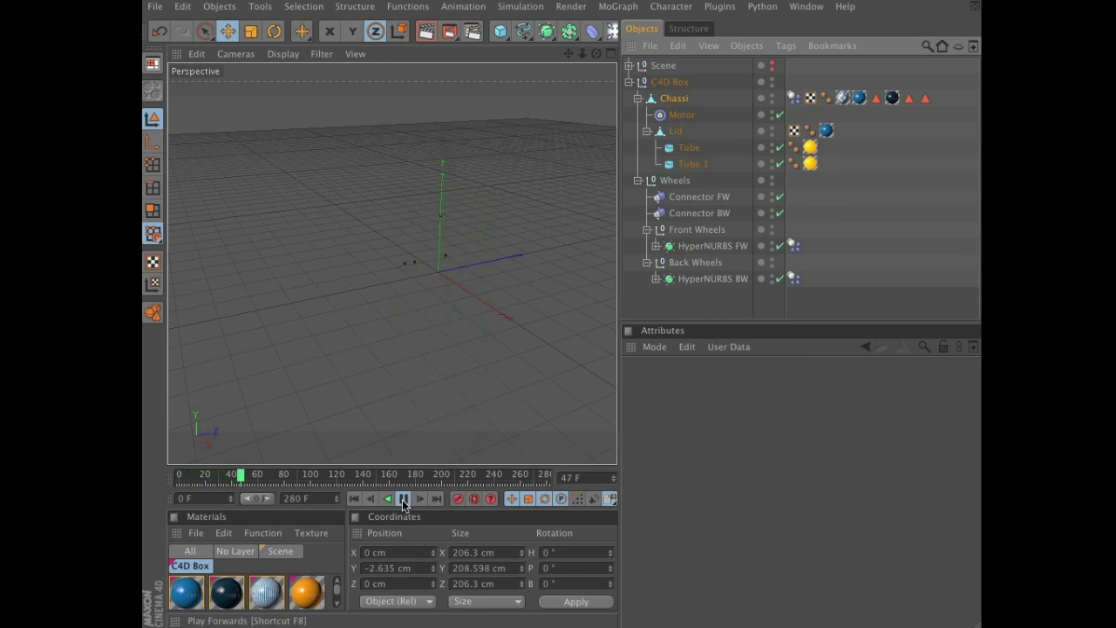
click(403, 498)
click(359, 499)
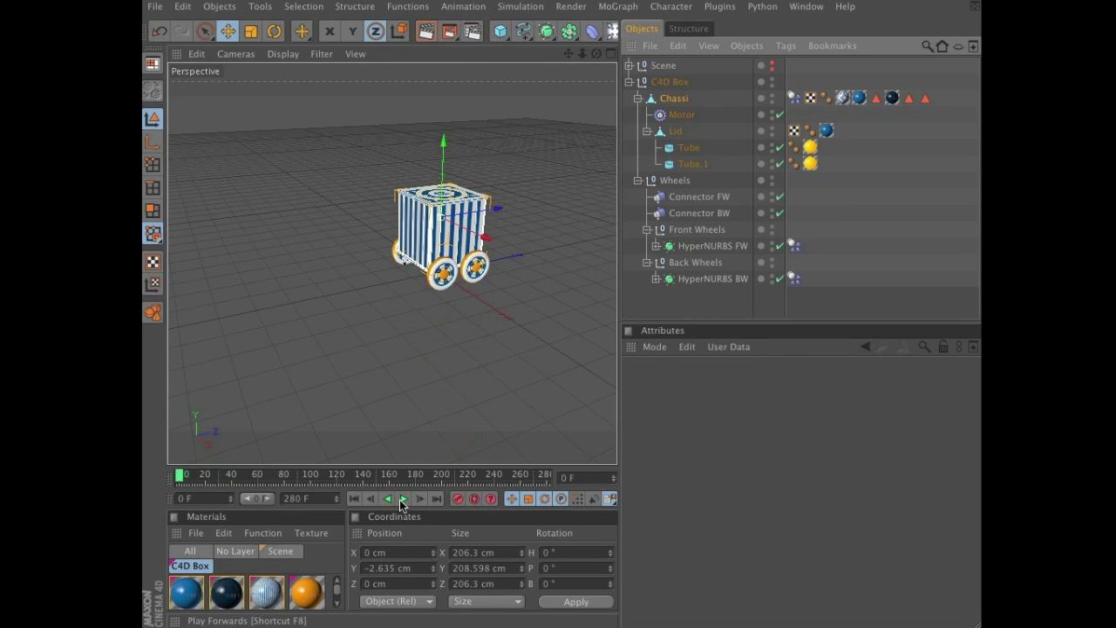
click(401, 499)
click(402, 499)
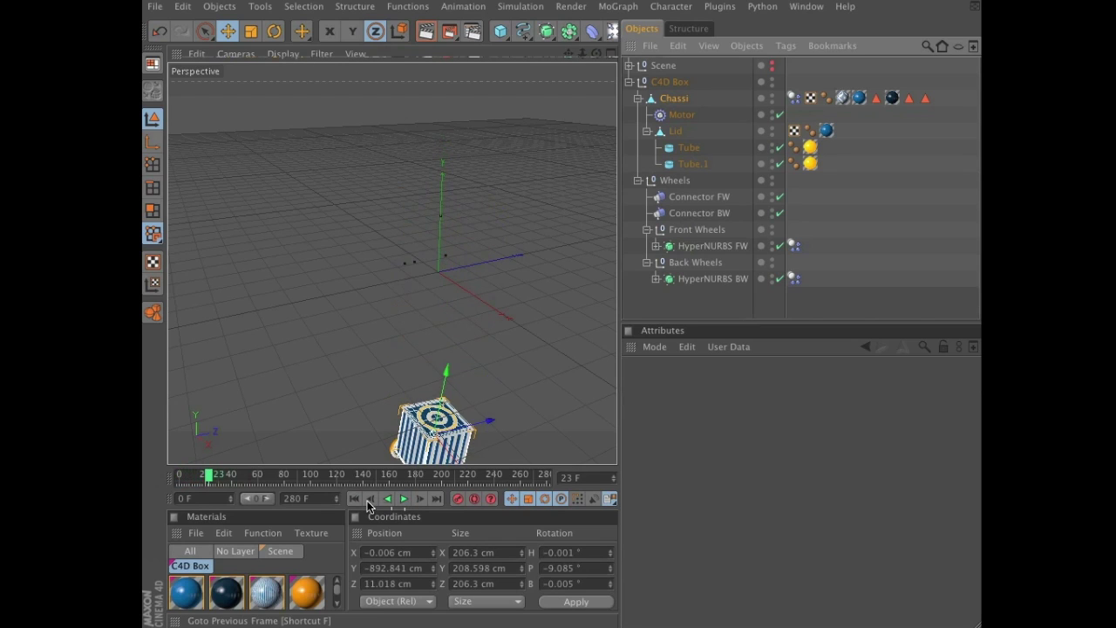
click(368, 499)
click(402, 498)
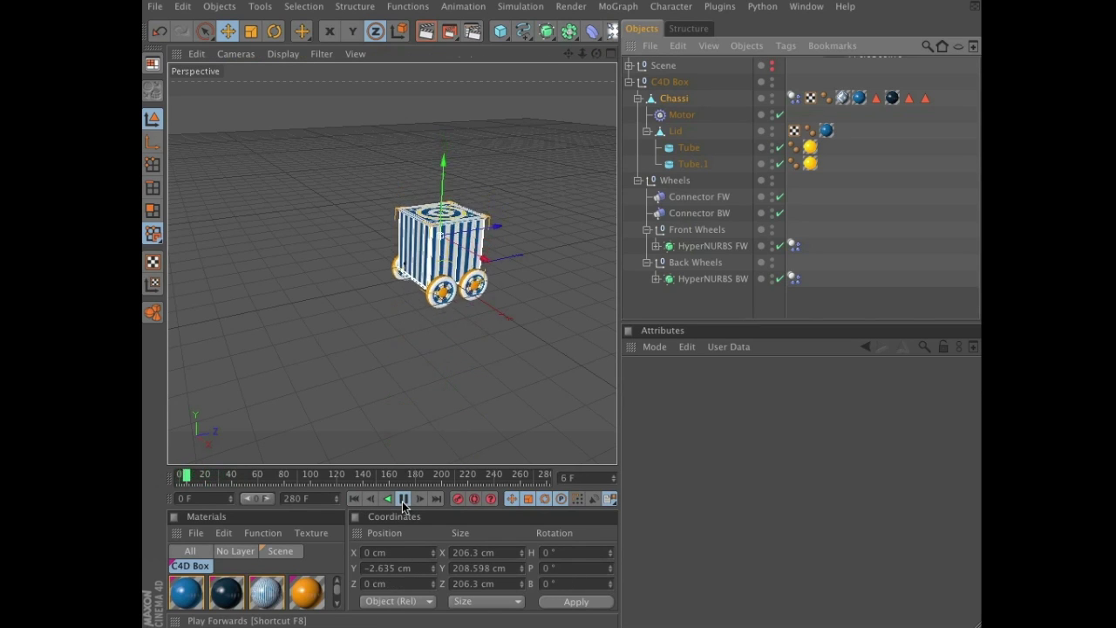
click(402, 499)
click(354, 499)
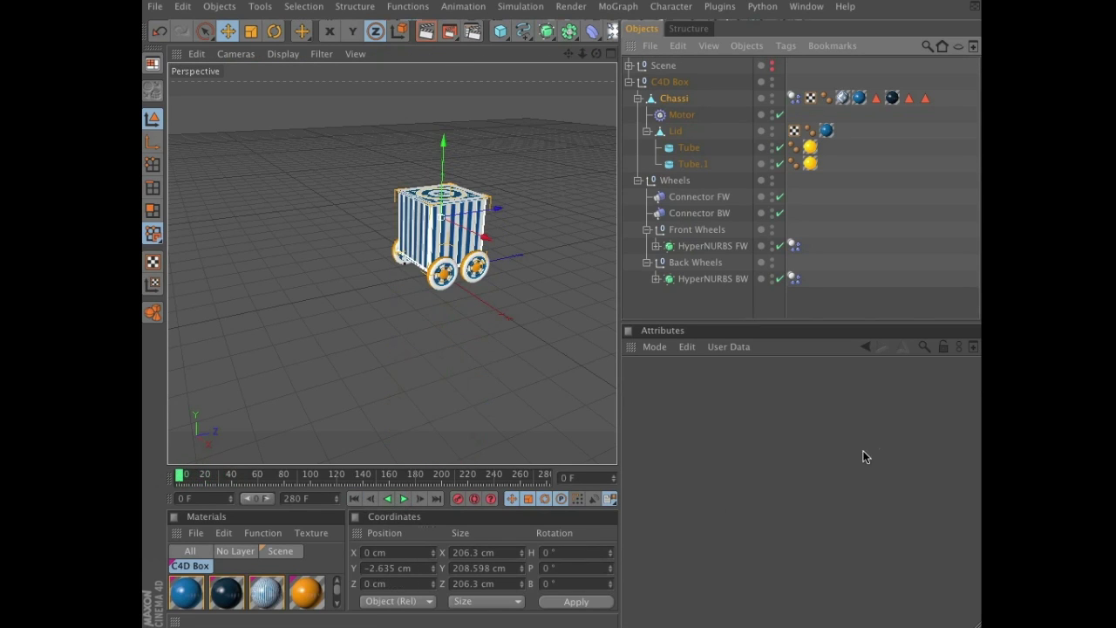
- Turn on editor and renderer visibility for the Floor object in the Scene group and render a preview of the view
click(630, 66)
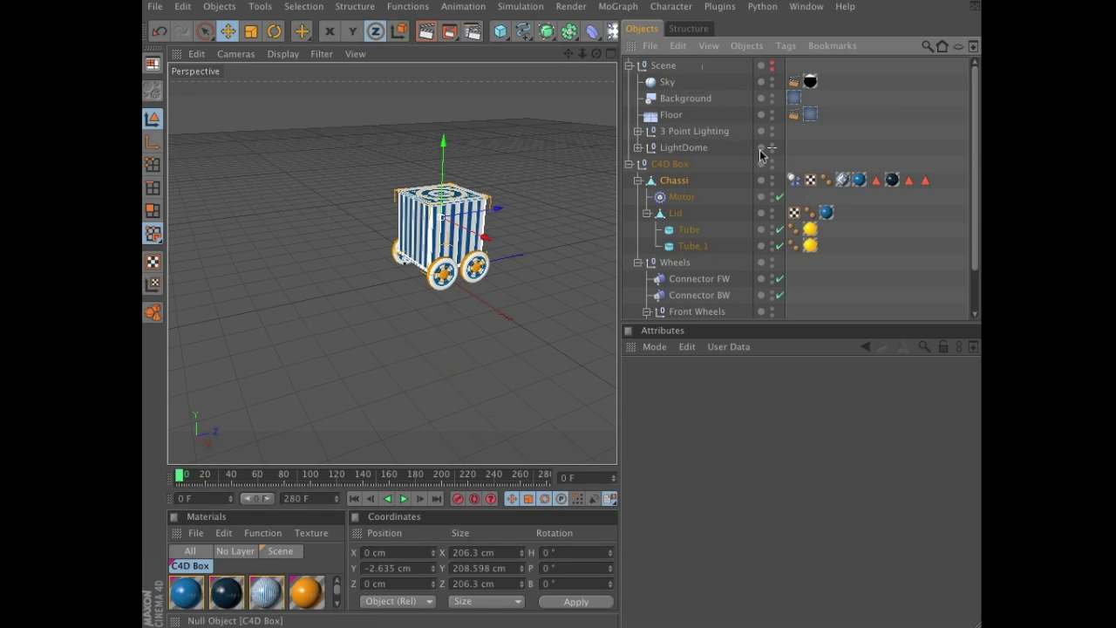
click(677, 116)
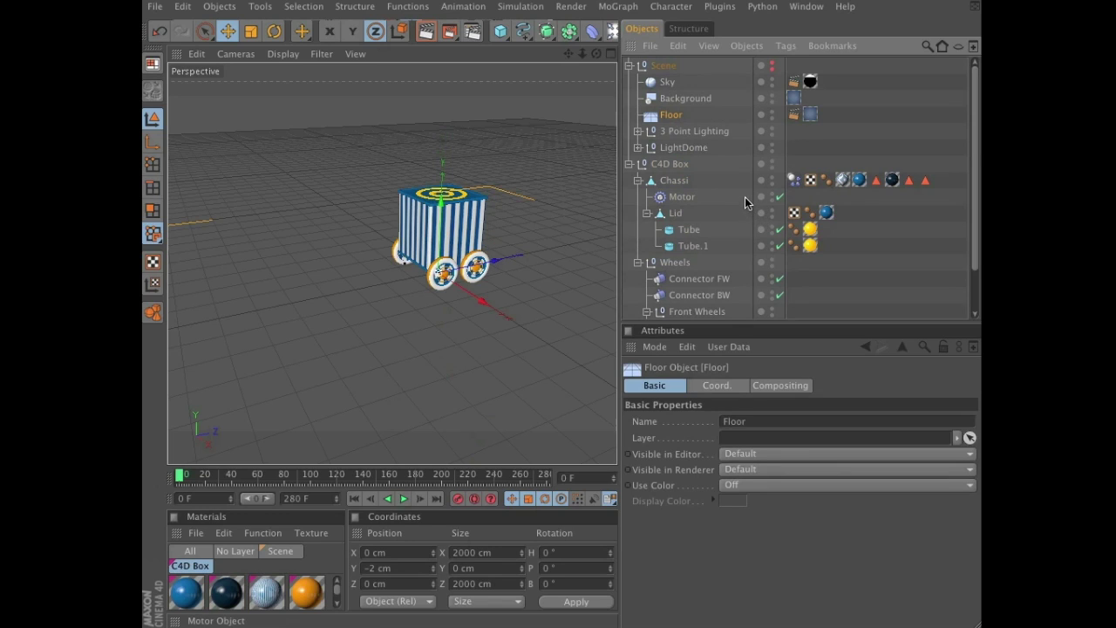
click(772, 112)
click(772, 118)
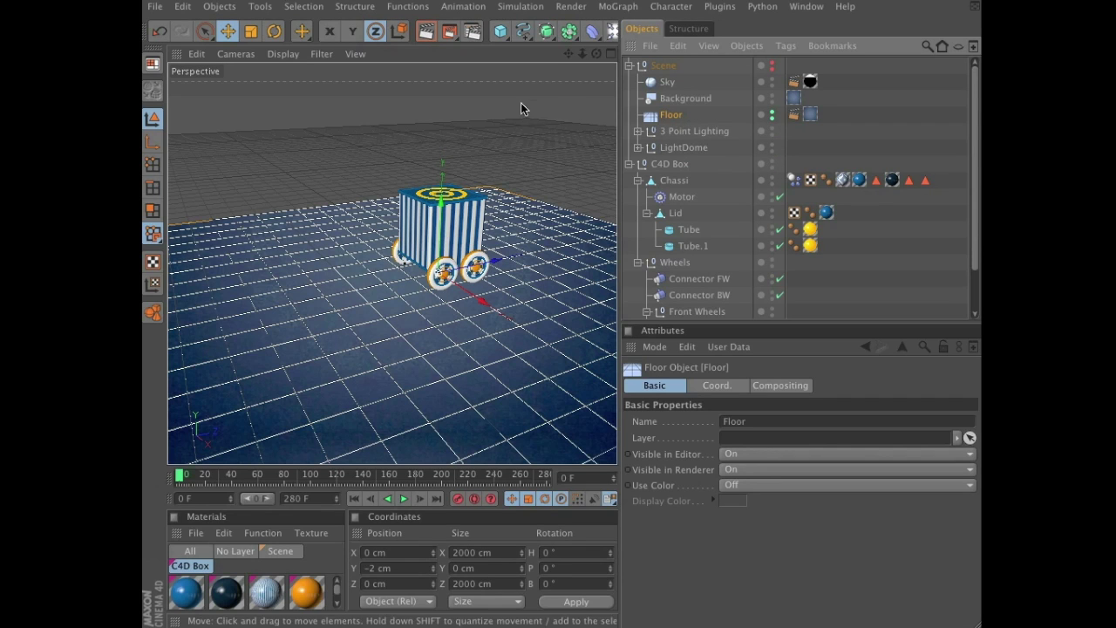
click(426, 32)
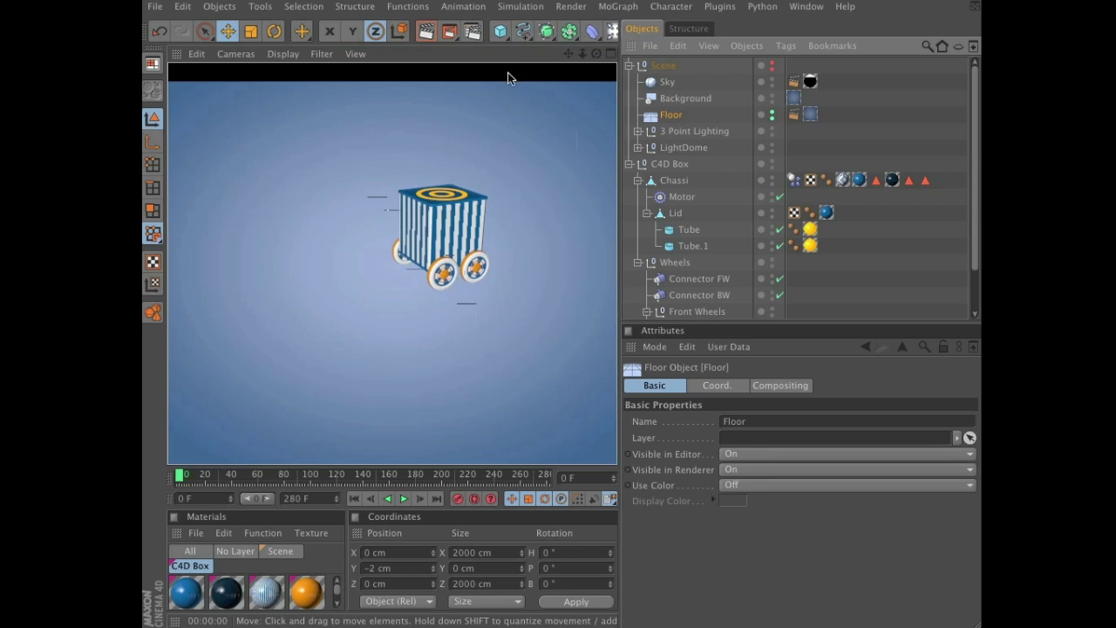
- Make the Floor object a dynamics collider
click(670, 114)
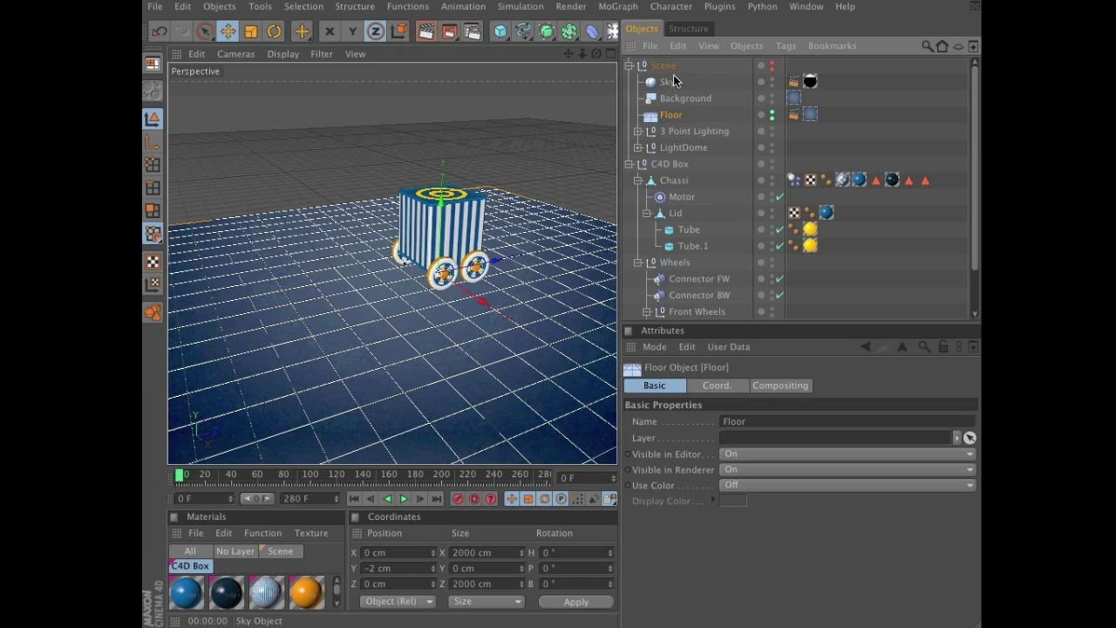
click(523, 9)
mouse_move(530, 51)
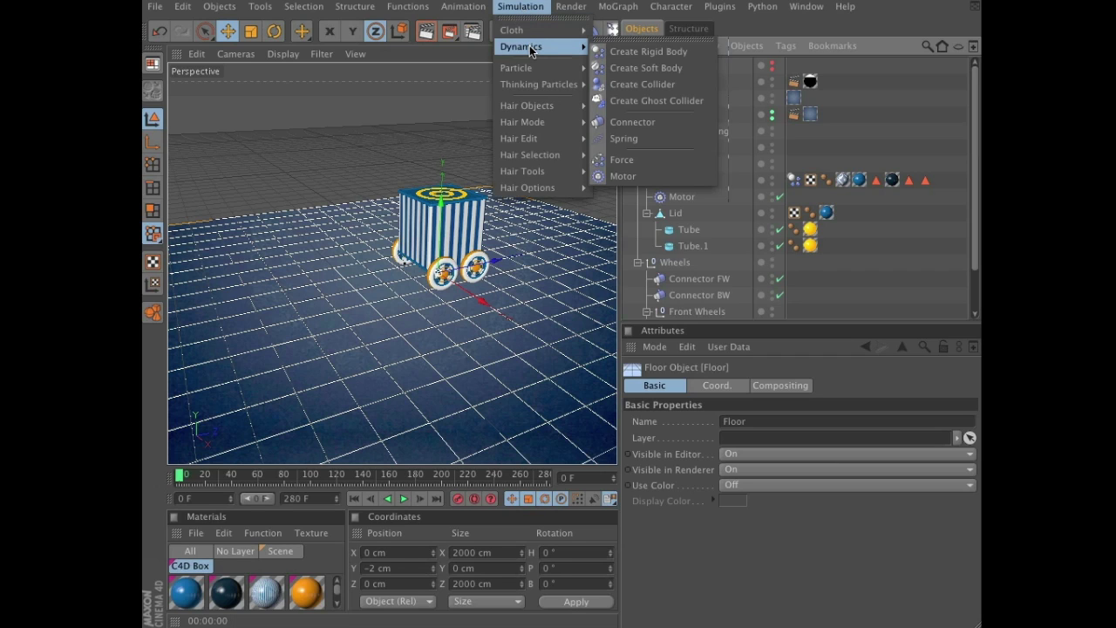
click(619, 83)
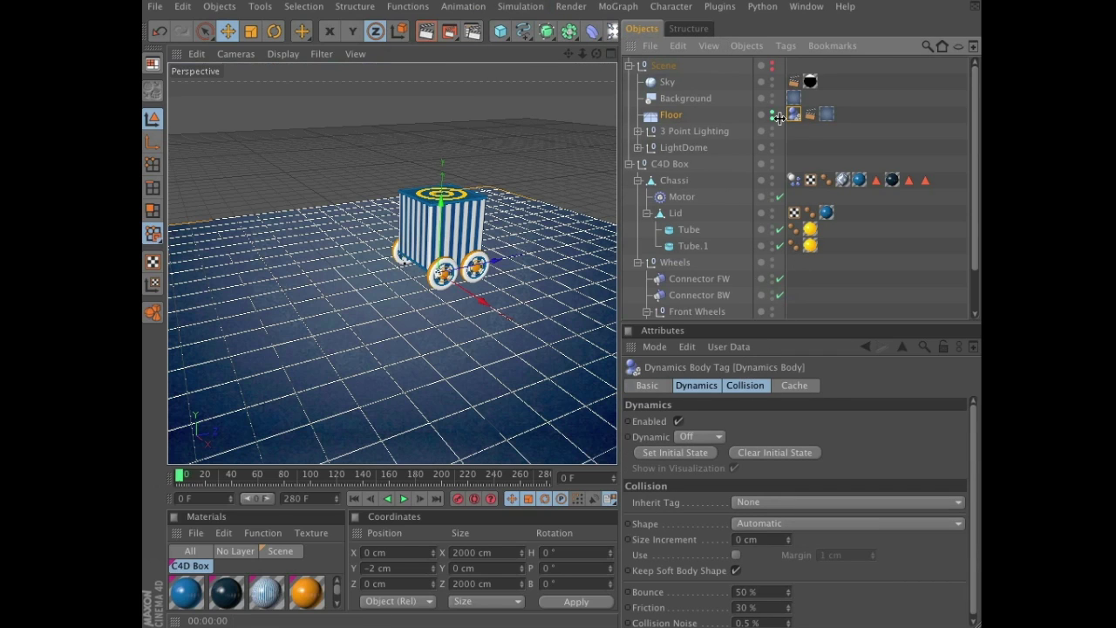
right_click(670, 119)
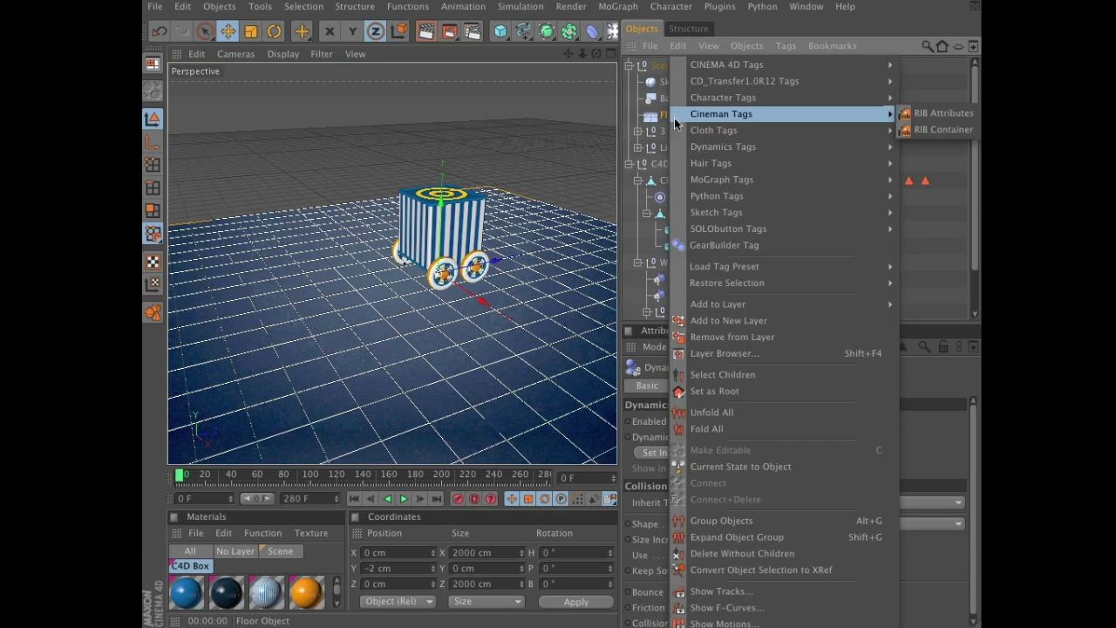
mouse_move(704, 146)
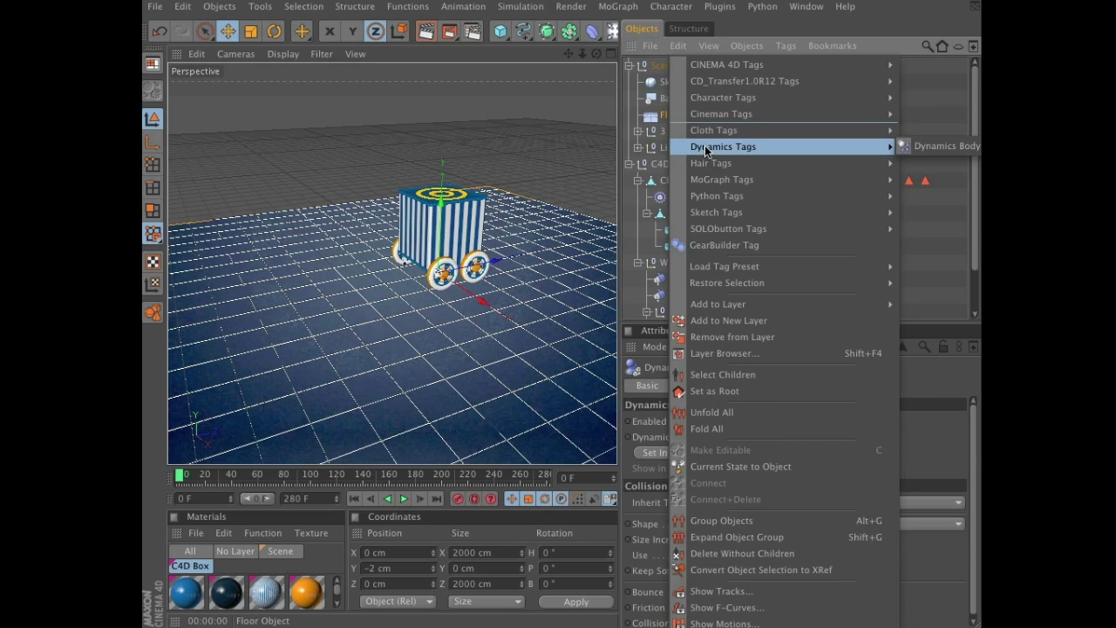
click(940, 145)
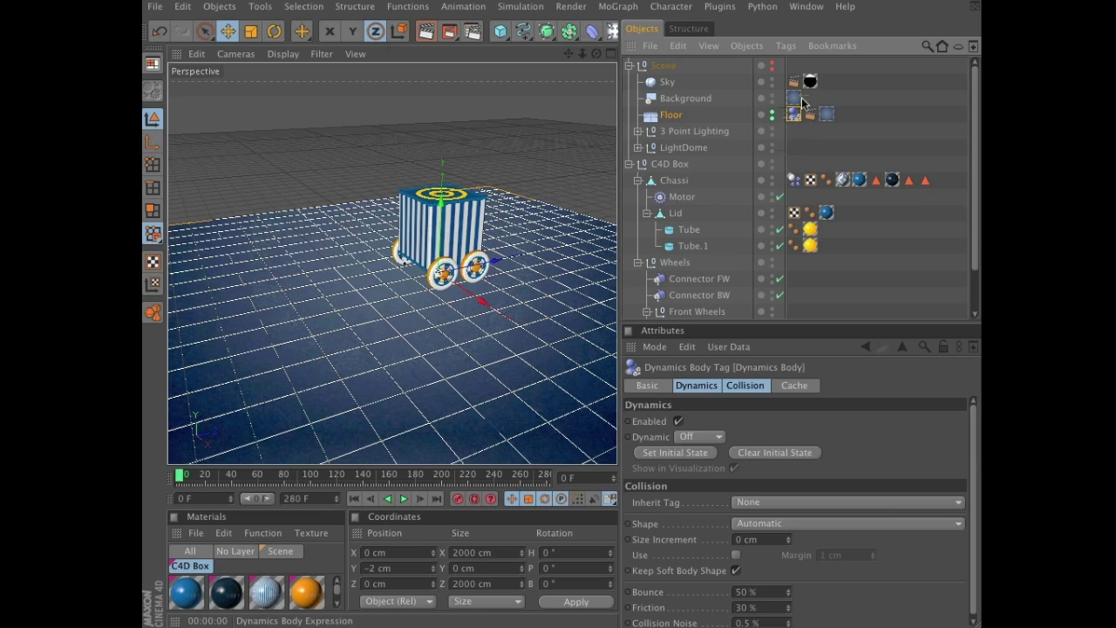
click(513, 7)
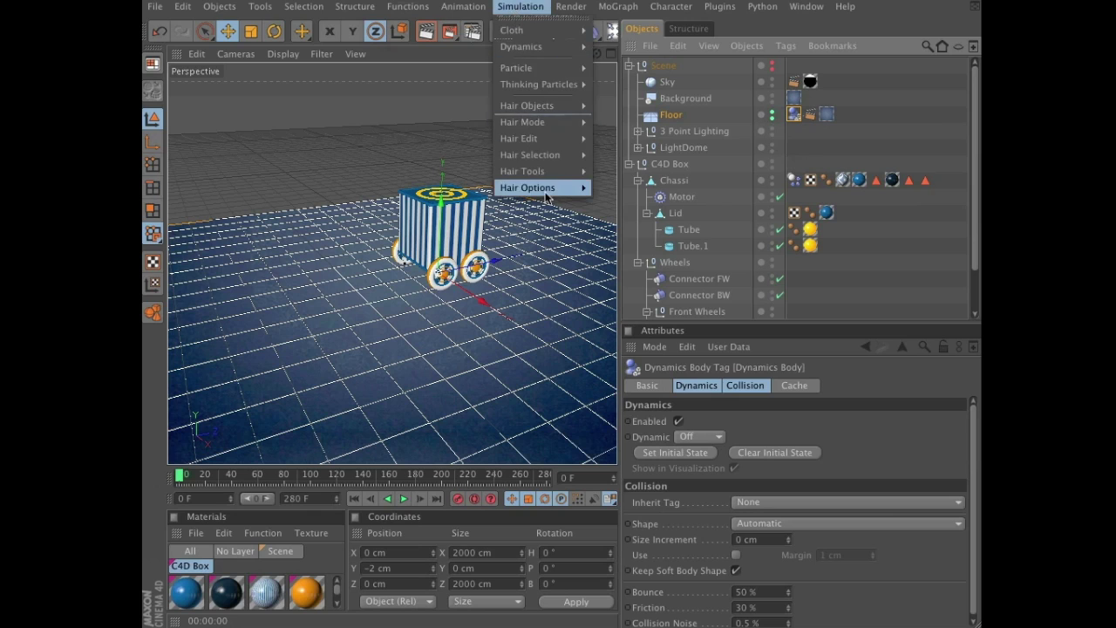
click(514, 7)
click(518, 8)
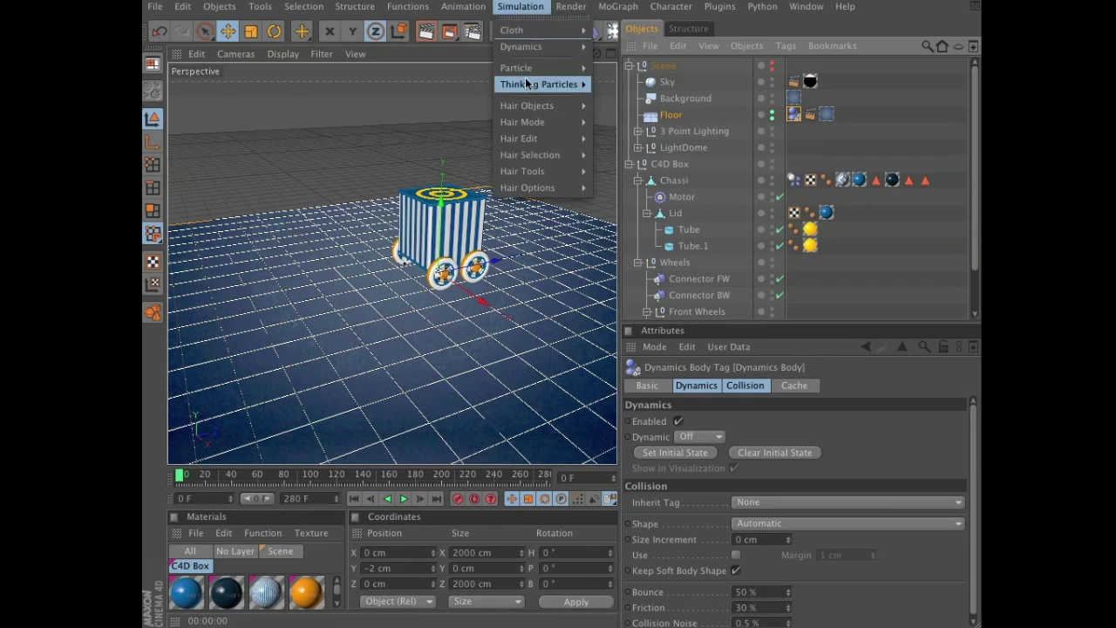
mouse_move(524, 53)
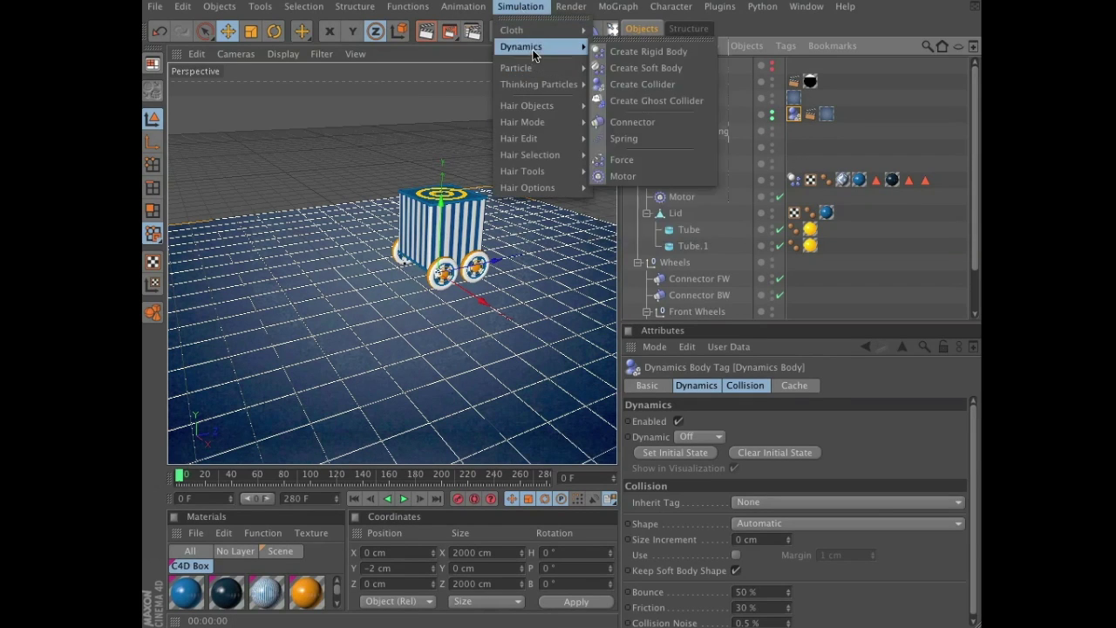
click(795, 122)
- Deselect all objects and play the simulation to check how the cart drives across the floor
click(721, 265)
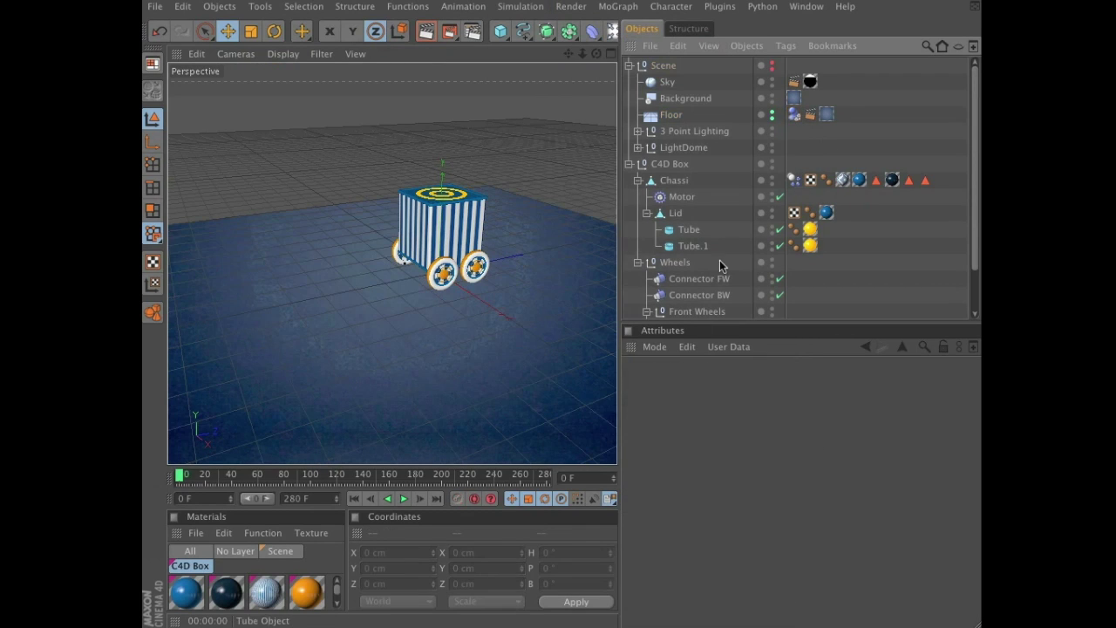
click(402, 500)
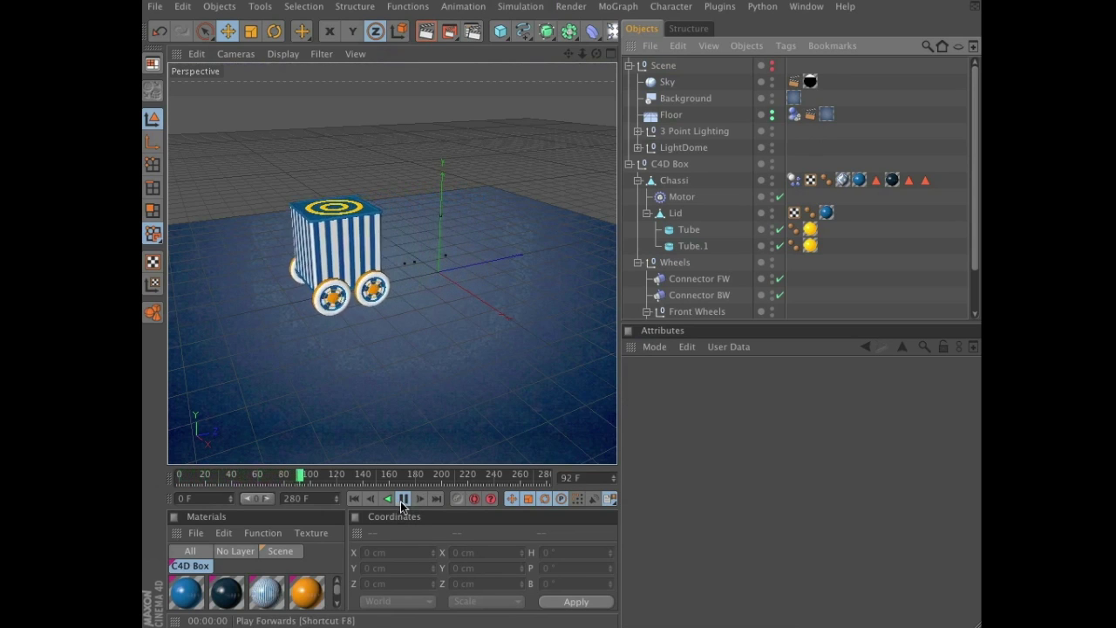
alt+drag(492, 266, 431, 296)
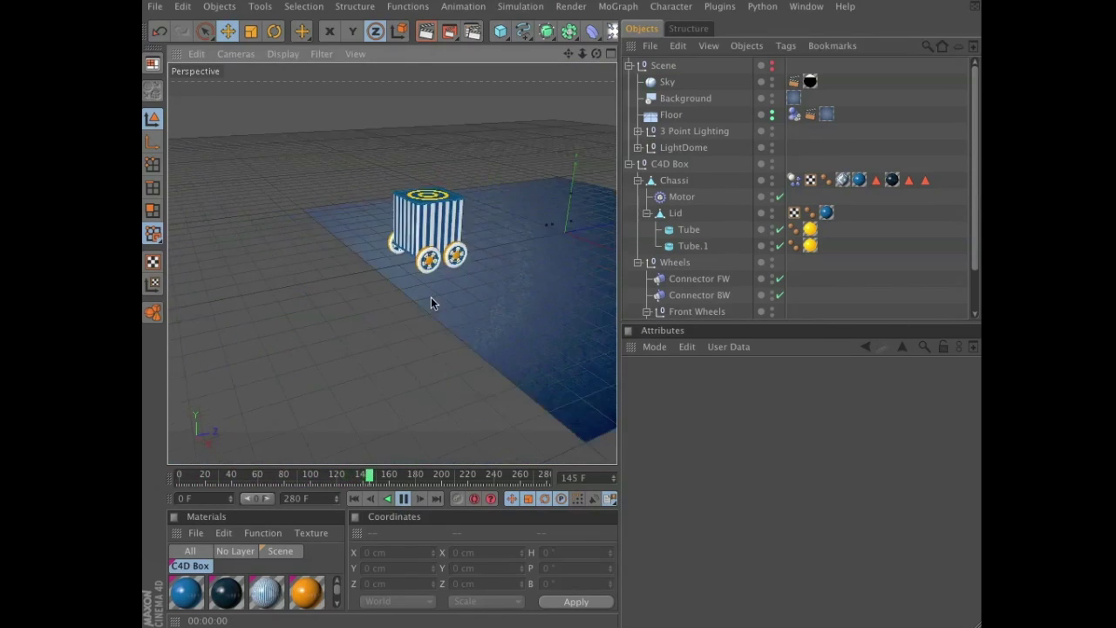
click(403, 498)
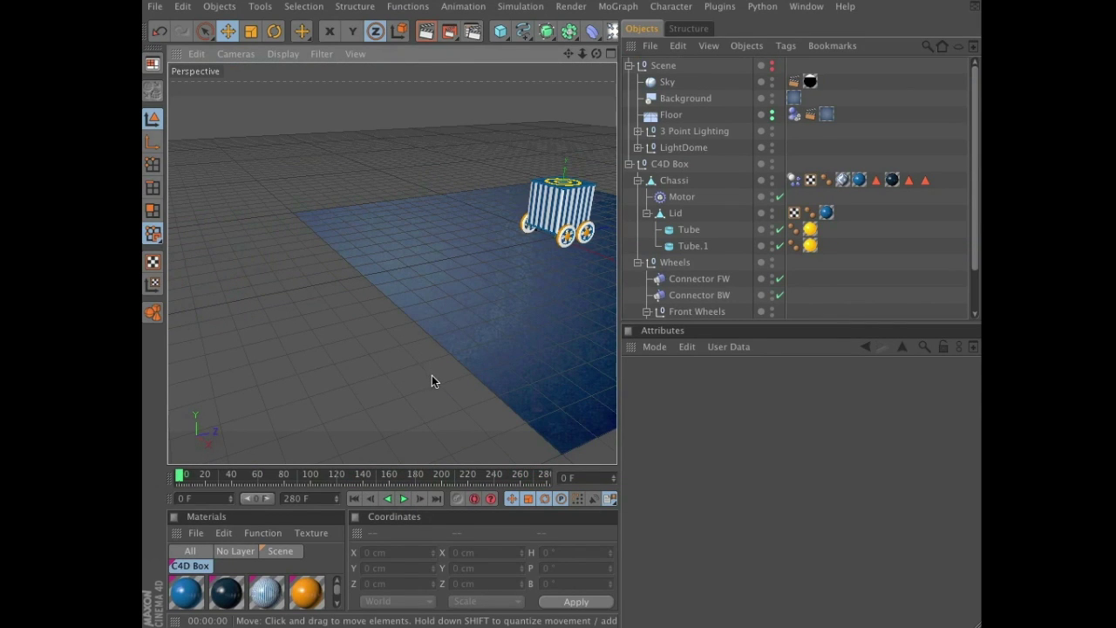
- Play the simulation to check how the cart rolls on the floor collider, and return to the start frame
alt+drag(586, 383, 462, 289)
alt+right_drag(462, 289, 435, 520)
click(403, 498)
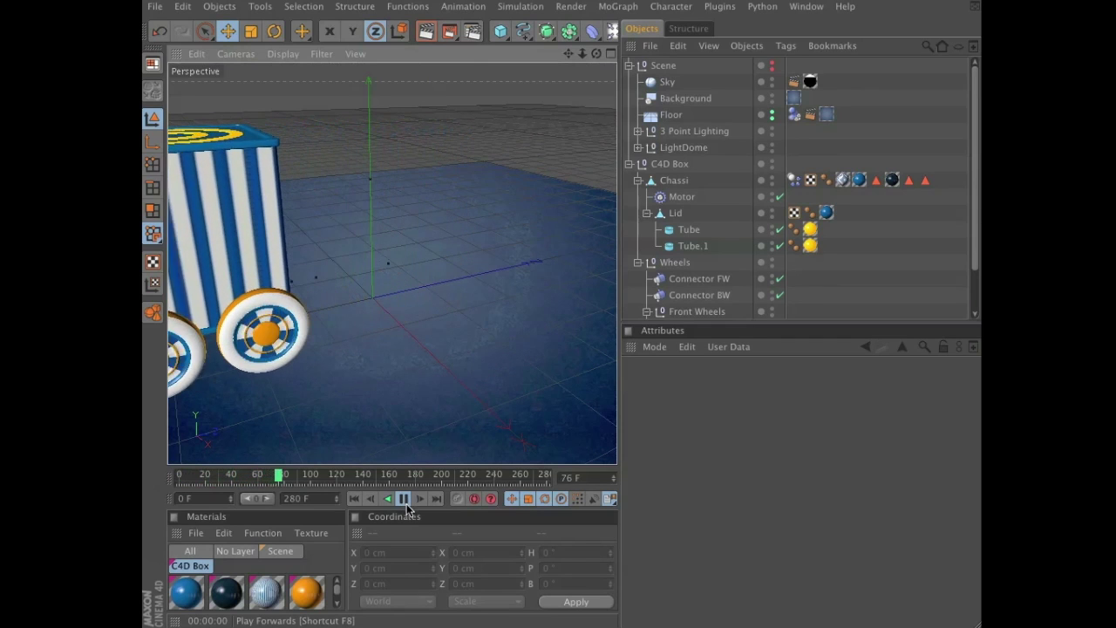
click(403, 498)
click(354, 497)
alt+drag(453, 366, 454, 296)
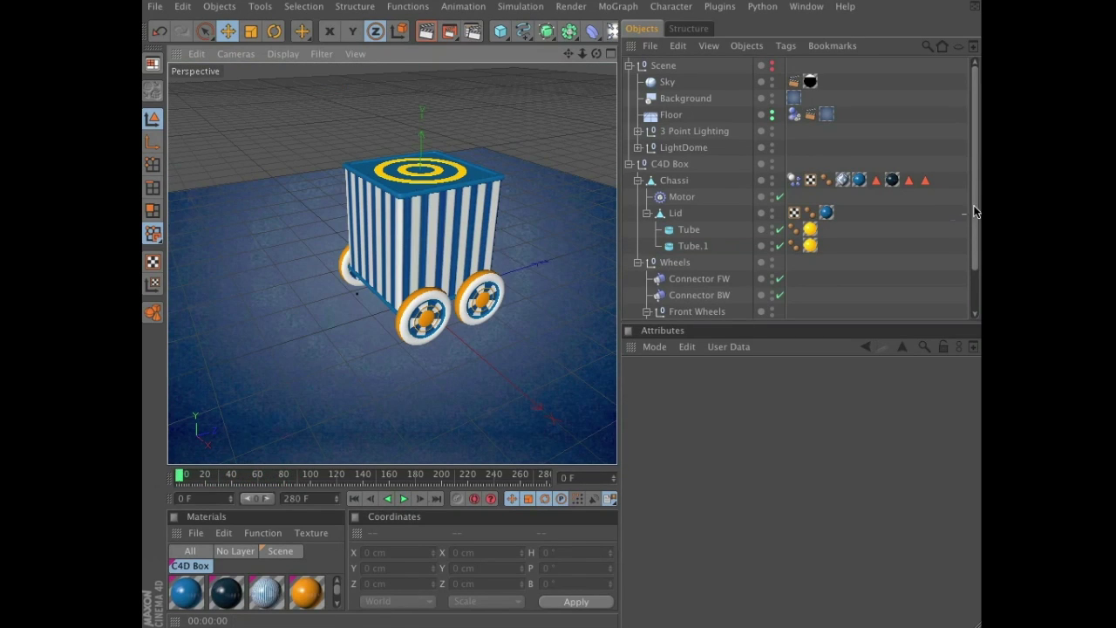
- Set the collision Bounce to 0% and Friction to 170% on the dynamics body tags of HyperNURBS FW and HyperNURBS BW together
drag(972, 206, 973, 250)
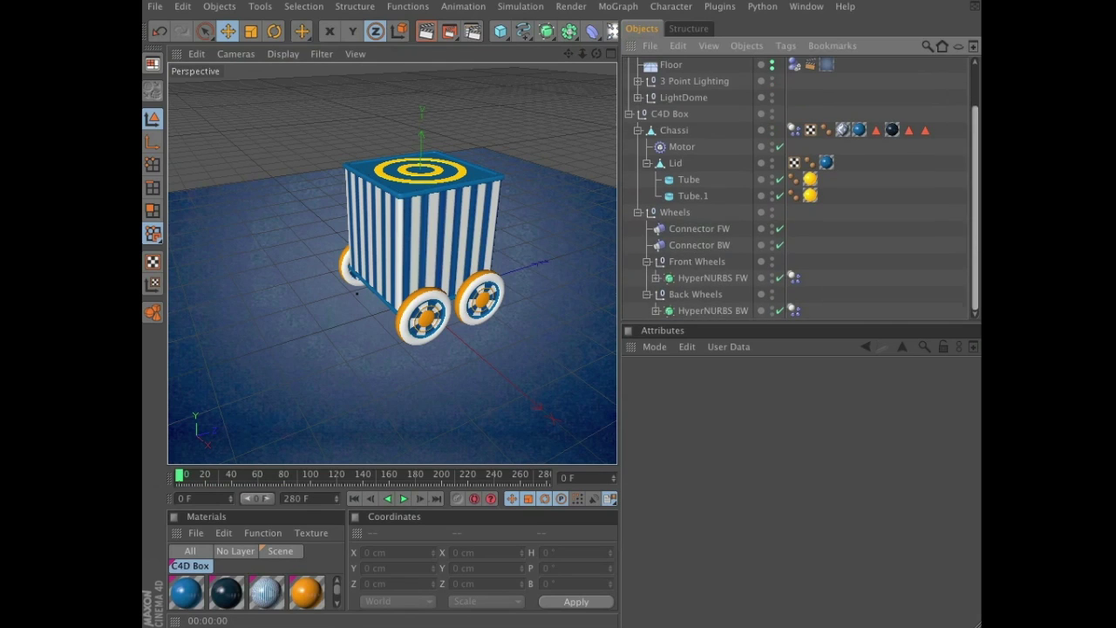
click(795, 279)
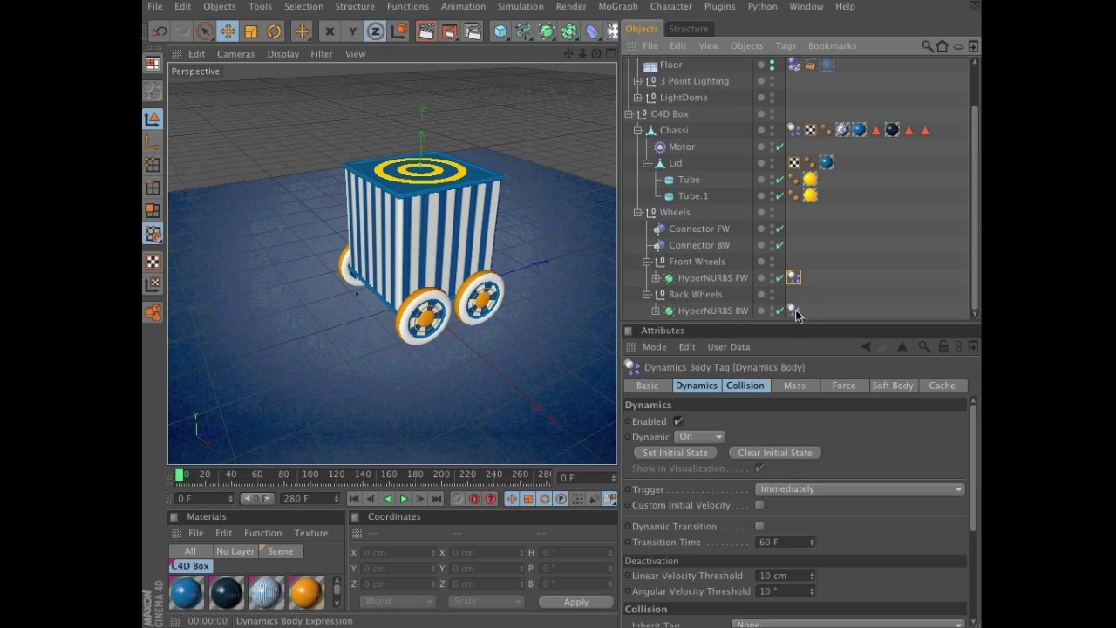
shift+click(793, 310)
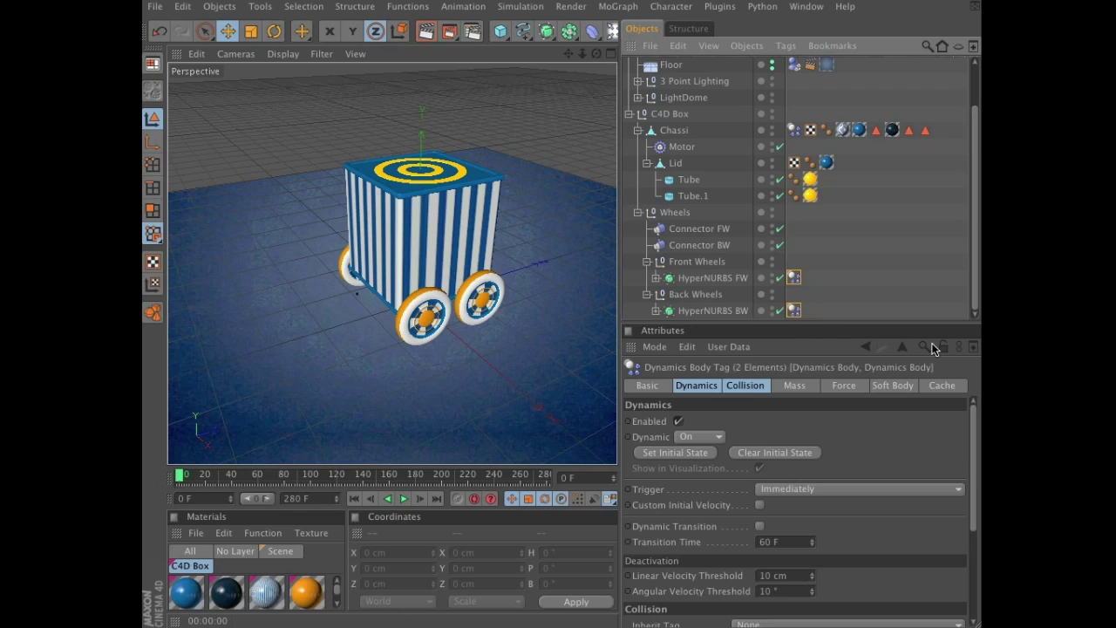
click(741, 386)
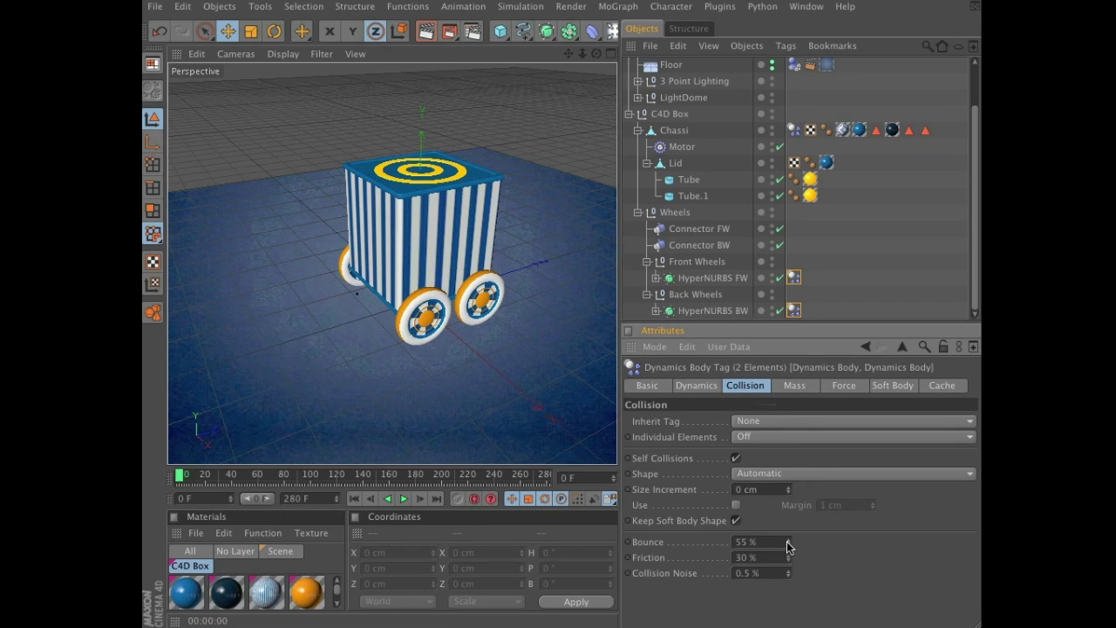
drag(786, 542, 797, 587)
drag(789, 541, 790, 558)
key(Tab)
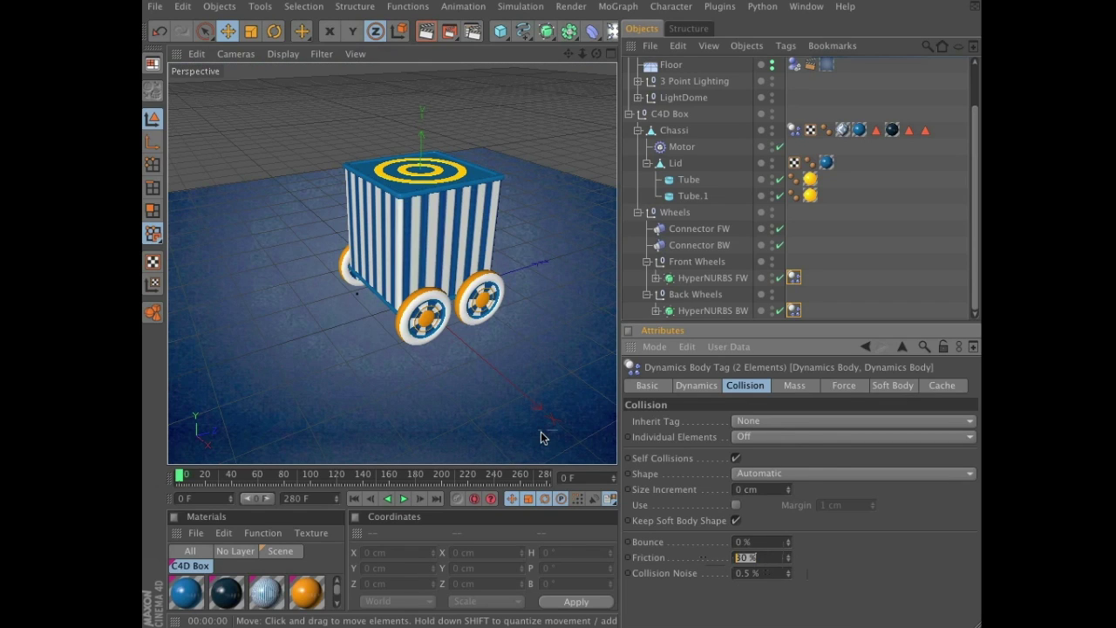
text(170)
key(Return)
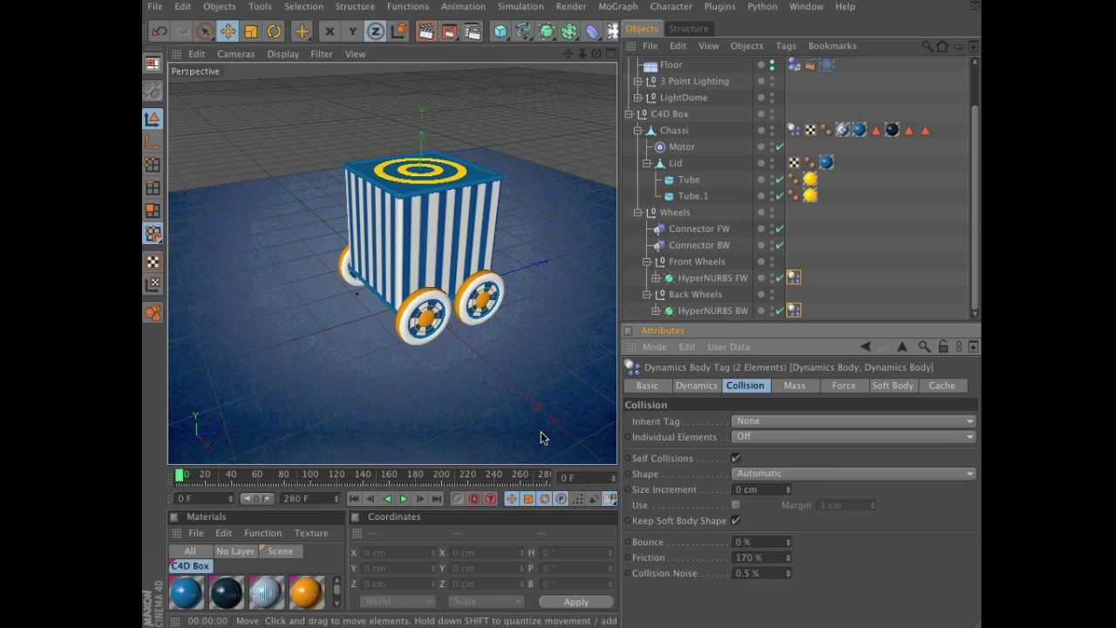
- Play the simulation twice from frame 0 to check the cart's wheel grip, returning to the start frame each time
click(404, 500)
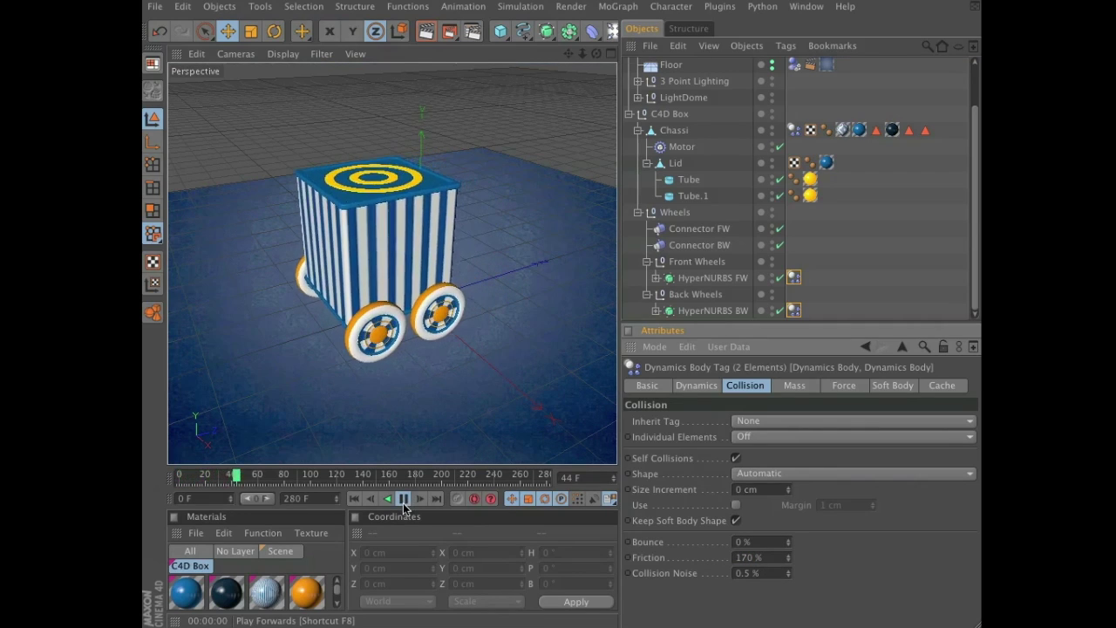
click(403, 499)
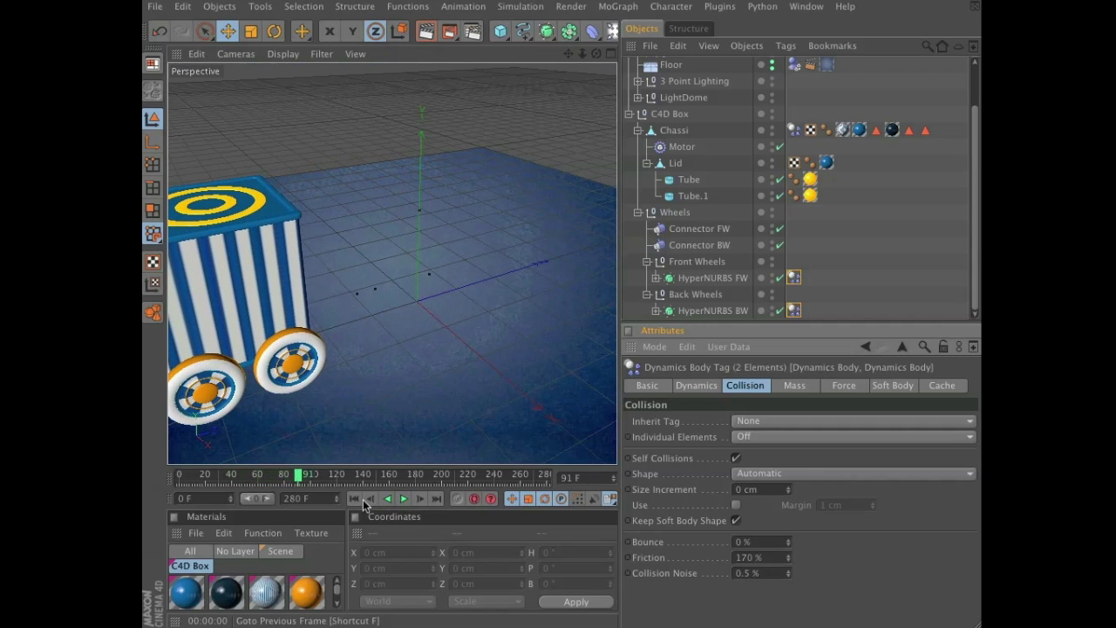
click(357, 499)
scroll(418, 380, down, 3)
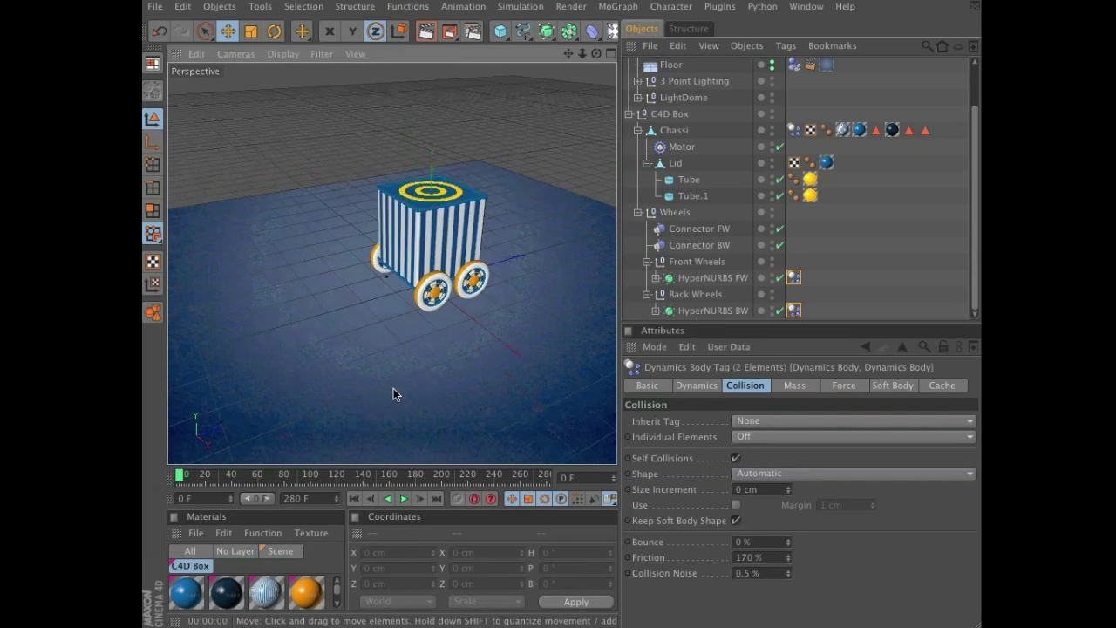
alt+drag(394, 394, 442, 381)
click(404, 499)
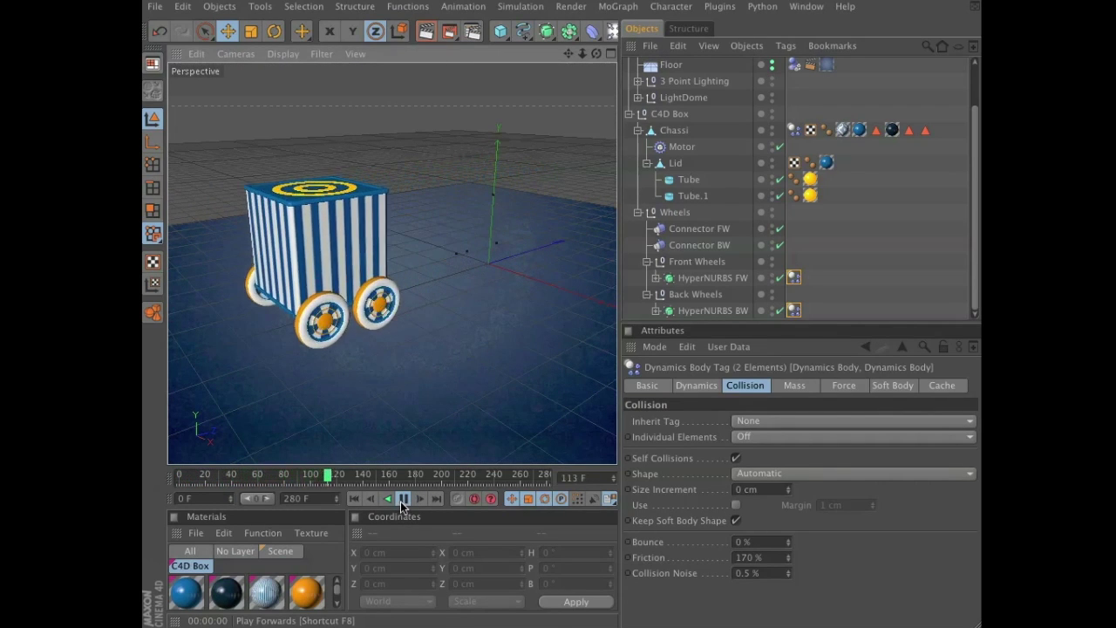
click(402, 500)
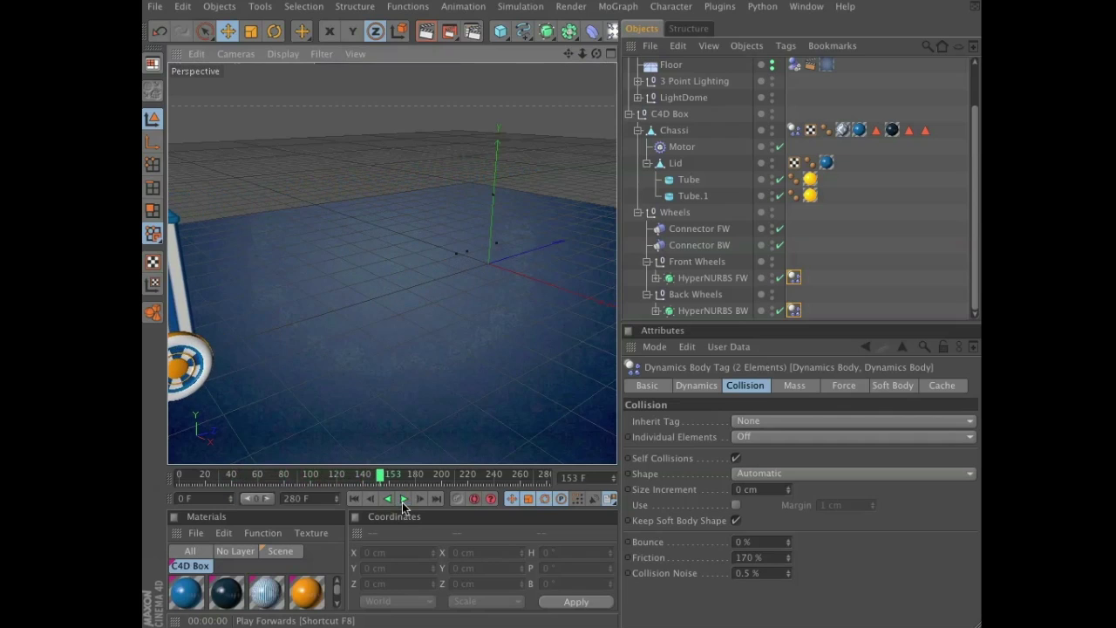
click(354, 498)
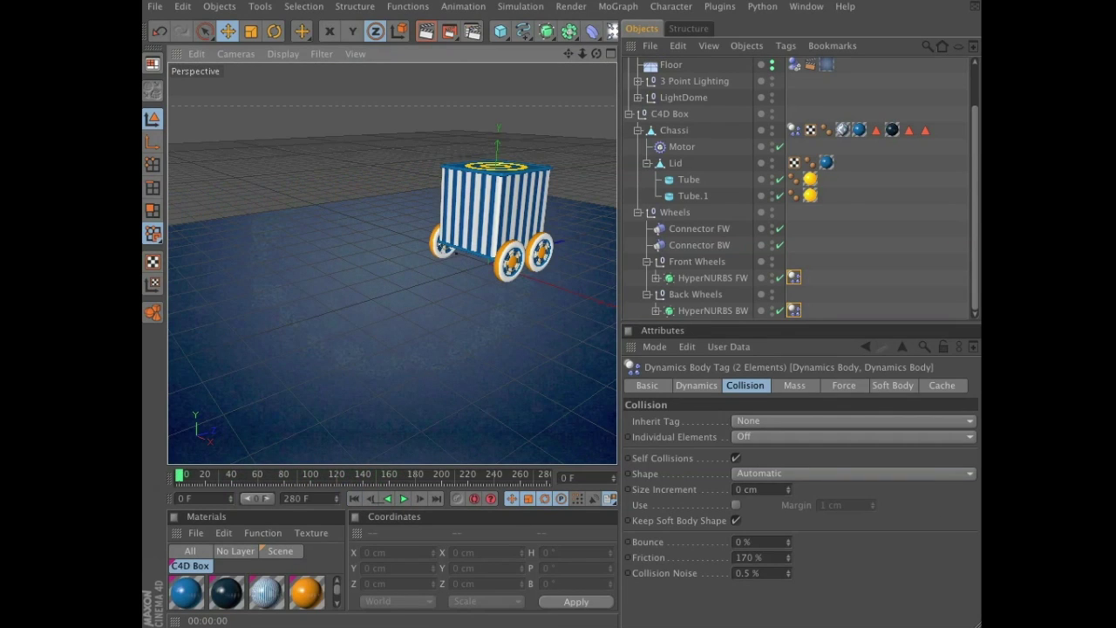
- Set the Motor's Angular Target Speed to 500° and its Torque to 100
click(678, 147)
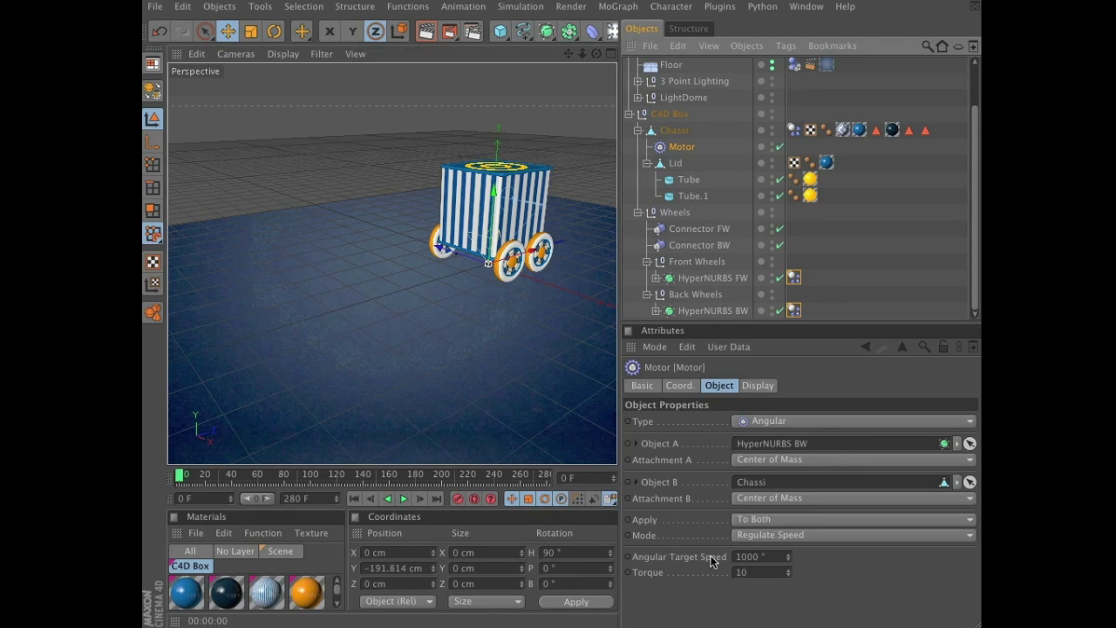
click(741, 557)
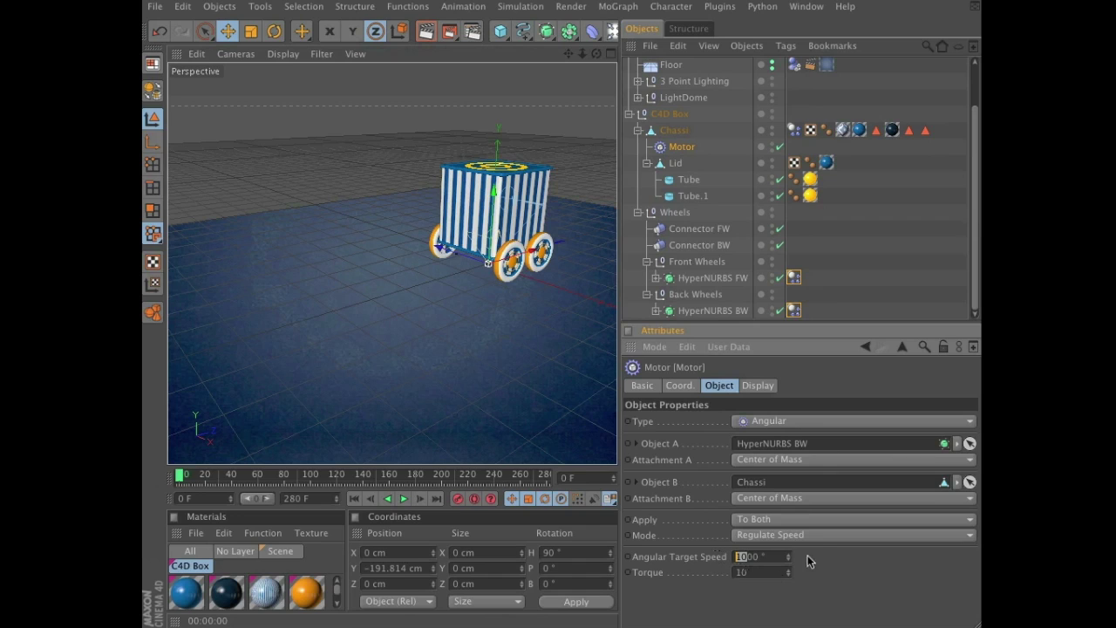
text(5)
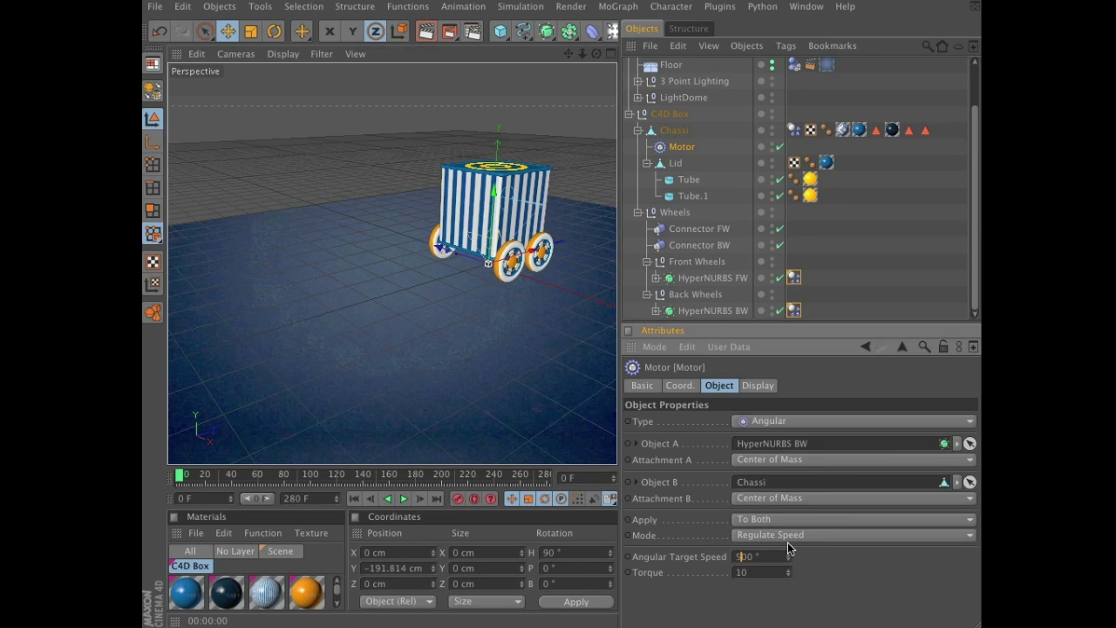
click(747, 572)
text(100)
key(Return)
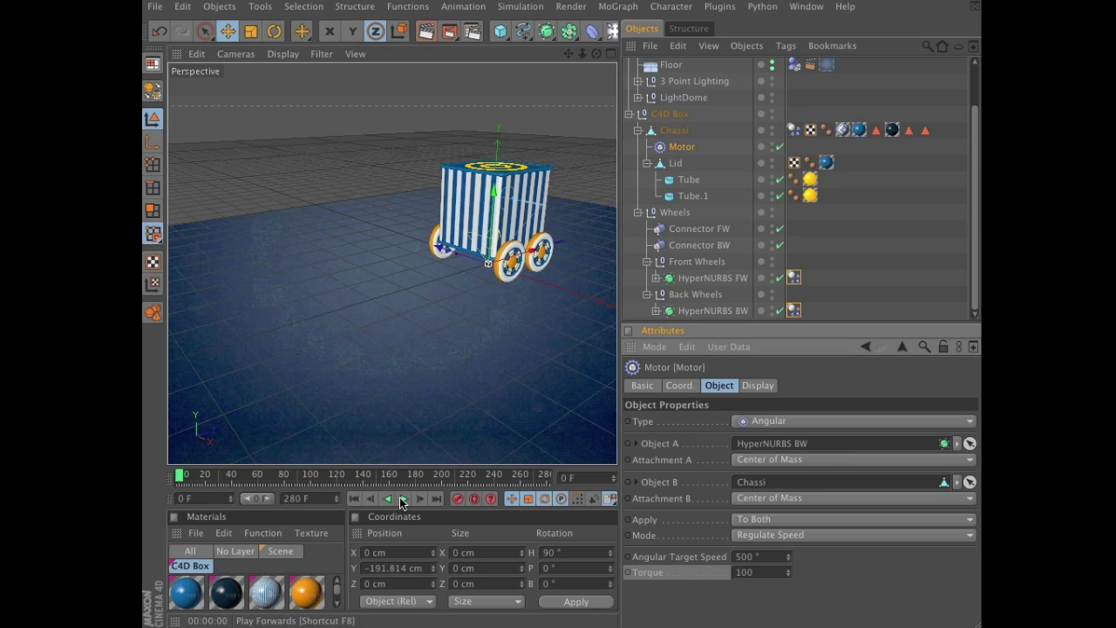
- Test the cart's drive with the new motor settings by playing the simulation twice from the start frame, and rewind it
click(402, 499)
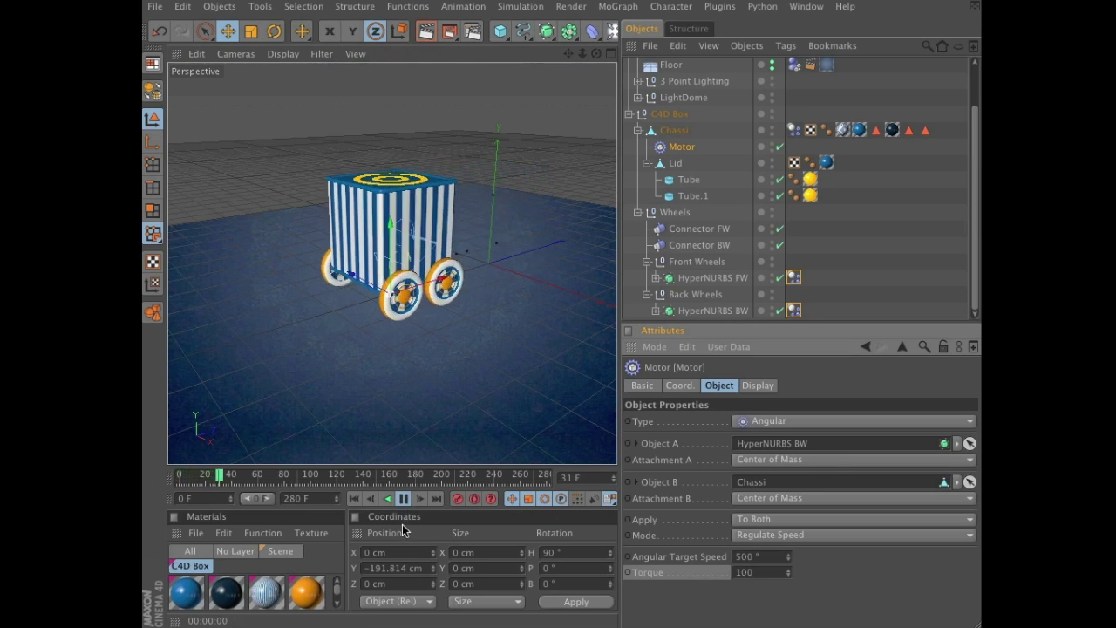
click(403, 498)
click(354, 498)
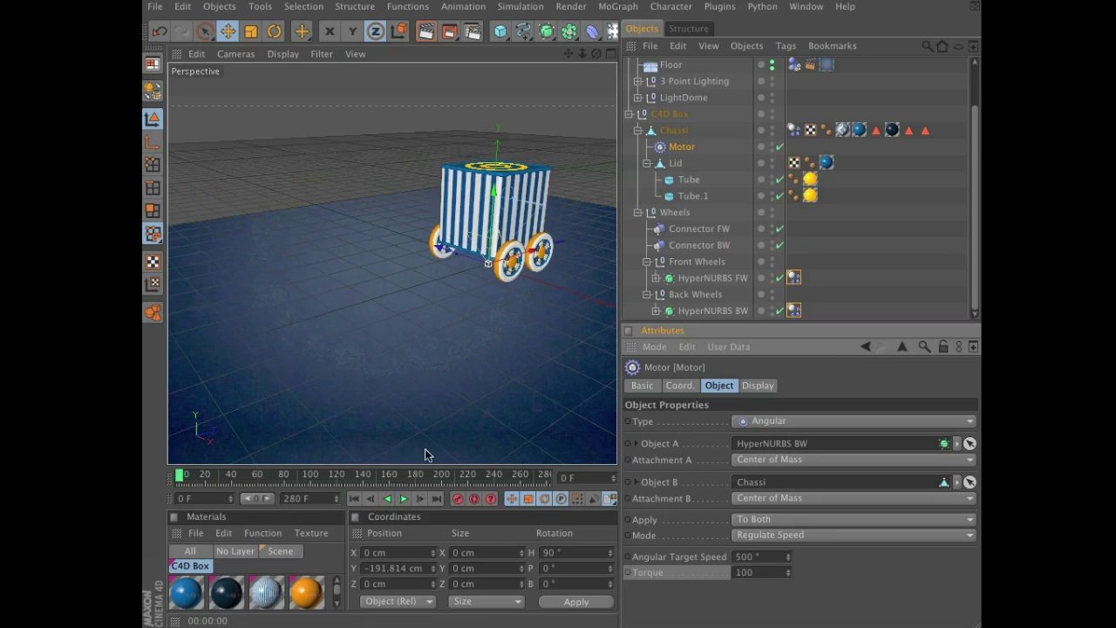
alt+drag(458, 369, 421, 402)
click(403, 499)
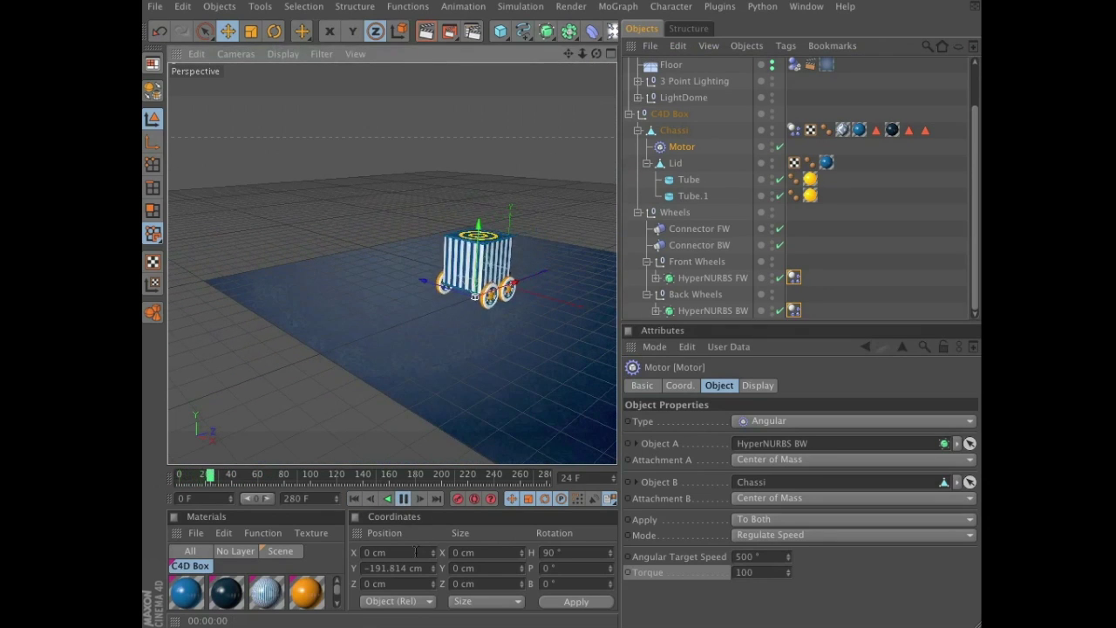
click(403, 497)
click(353, 498)
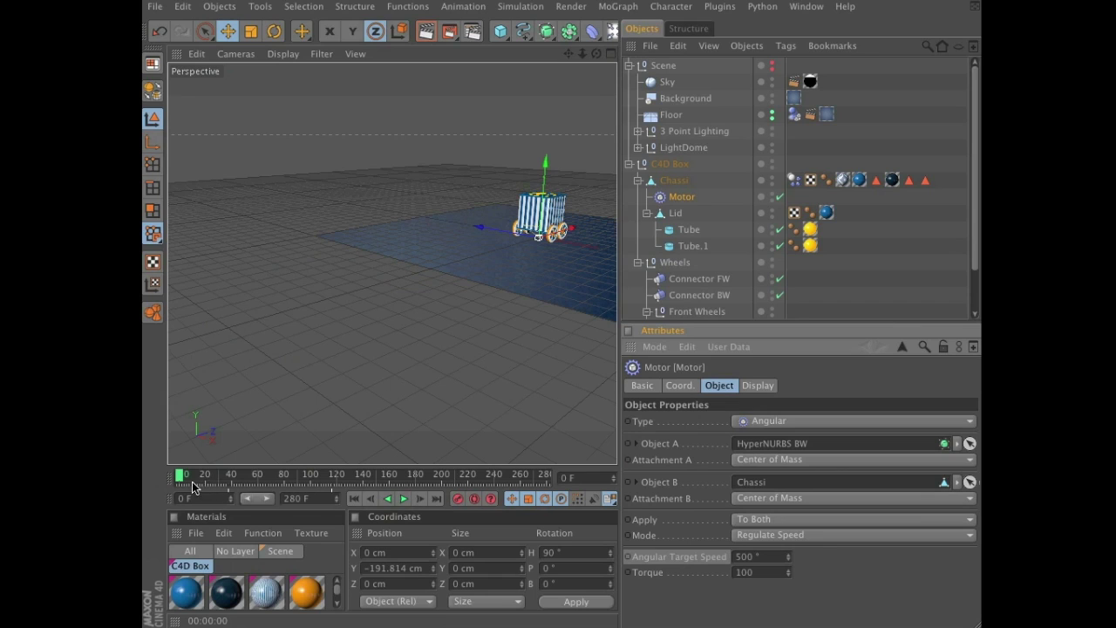
- Go to frame 100 and add a keyframe for the Motor's Angular Target Speed at 500°
drag(180, 481, 310, 486)
click(587, 480)
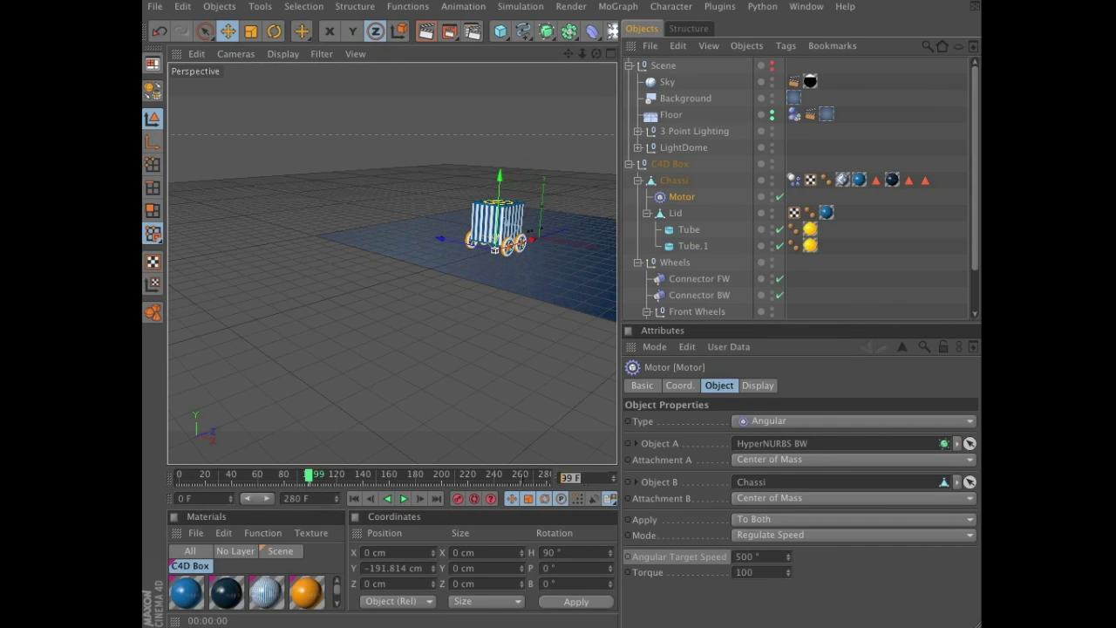
text(100)
key(Return)
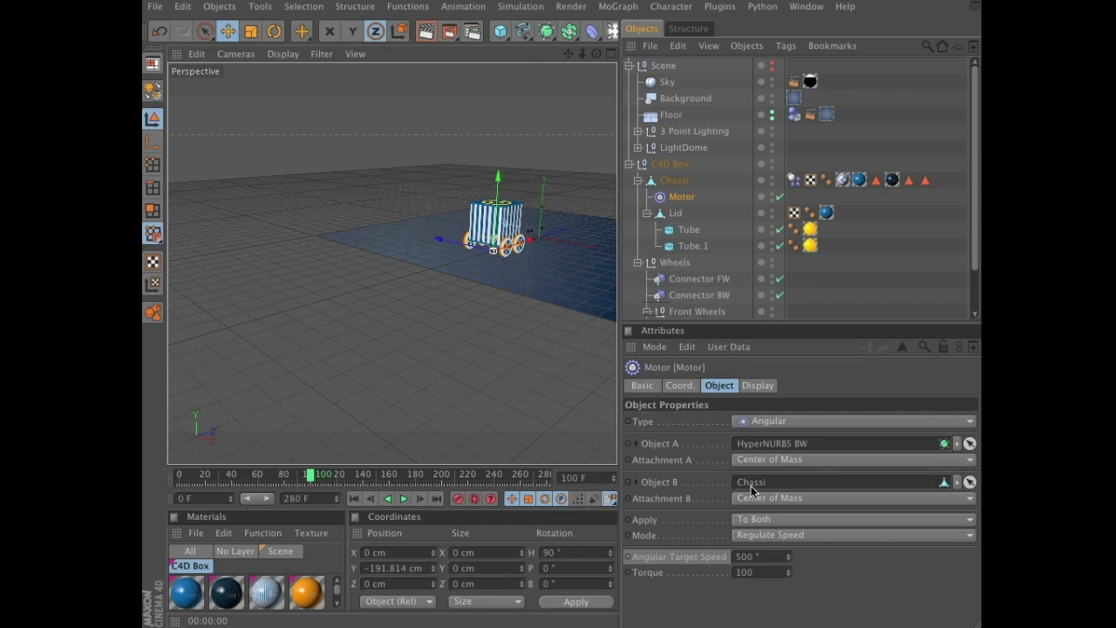
right_click(665, 560)
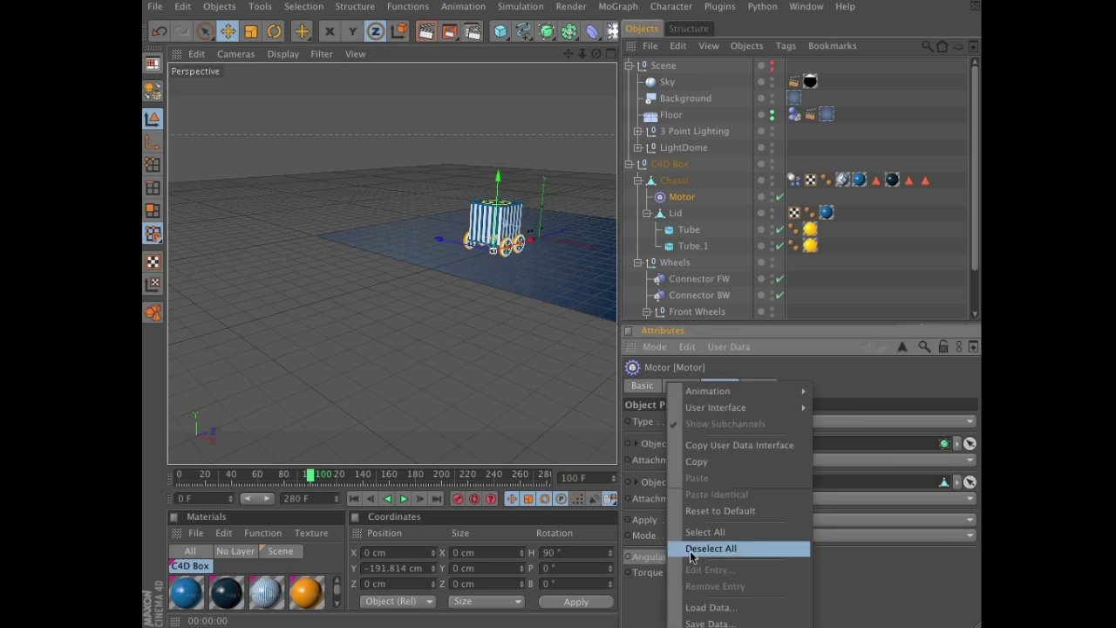
mouse_move(749, 391)
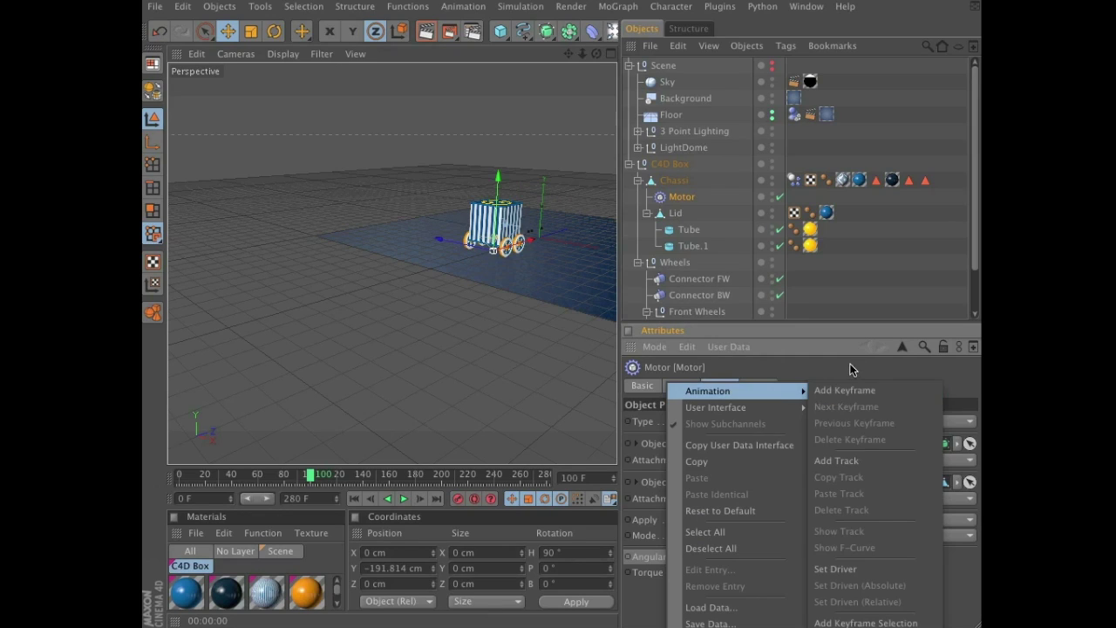
click(833, 391)
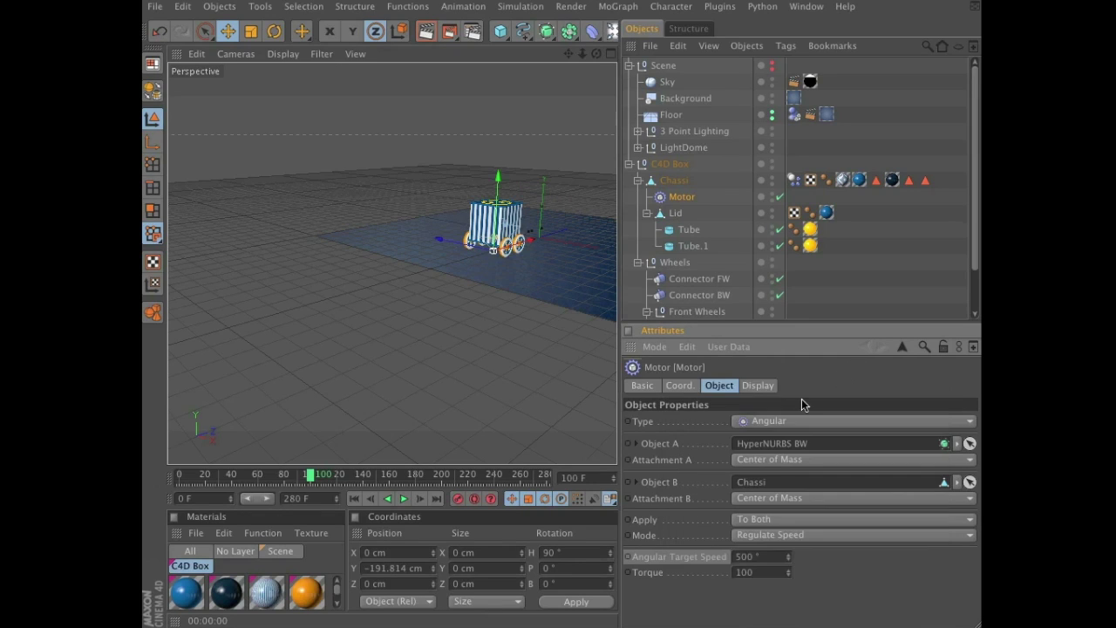
ctrl+click(627, 557)
- Go to frame 140, set the Motor's Angular Target Speed to 0° and record a keyframe for it
drag(311, 477, 359, 480)
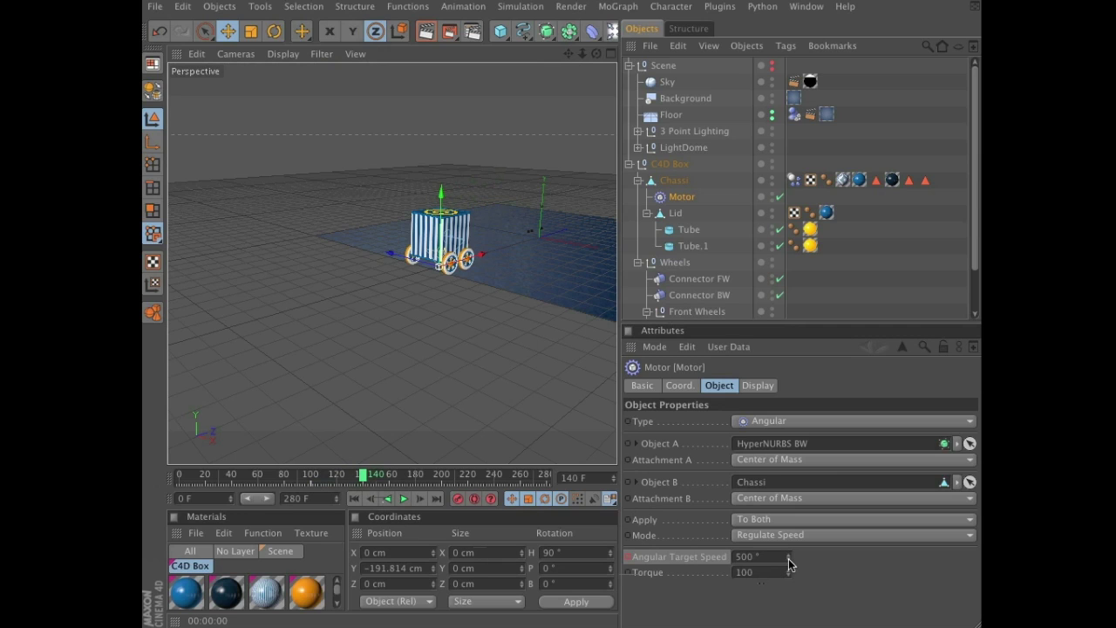
drag(790, 559, 792, 627)
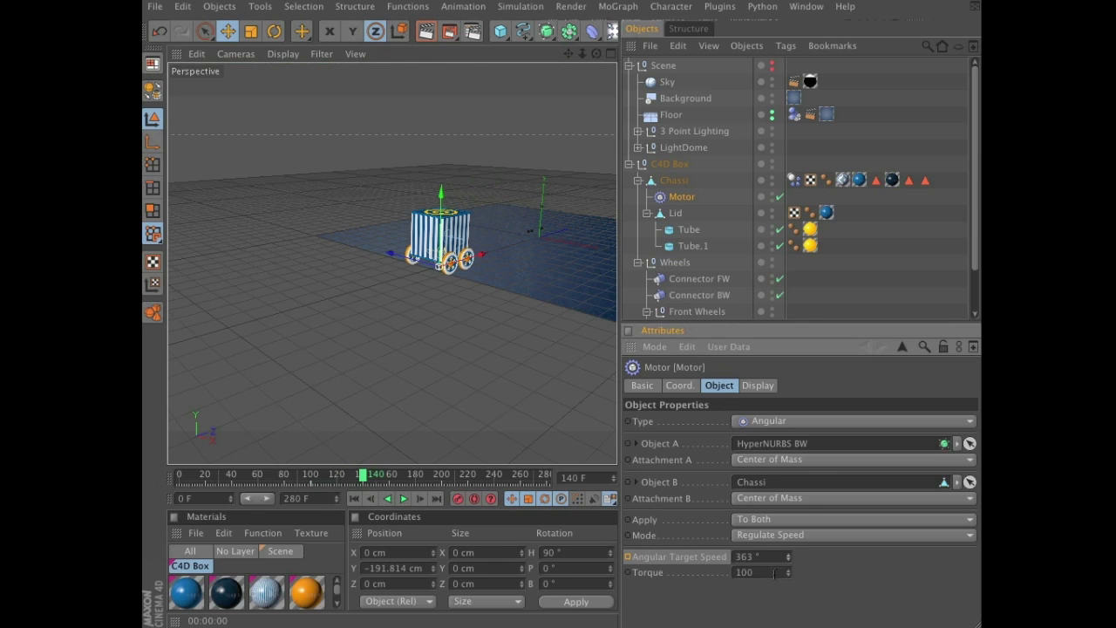
drag(774, 572, 773, 576)
text(0)
key(Return)
click(628, 559)
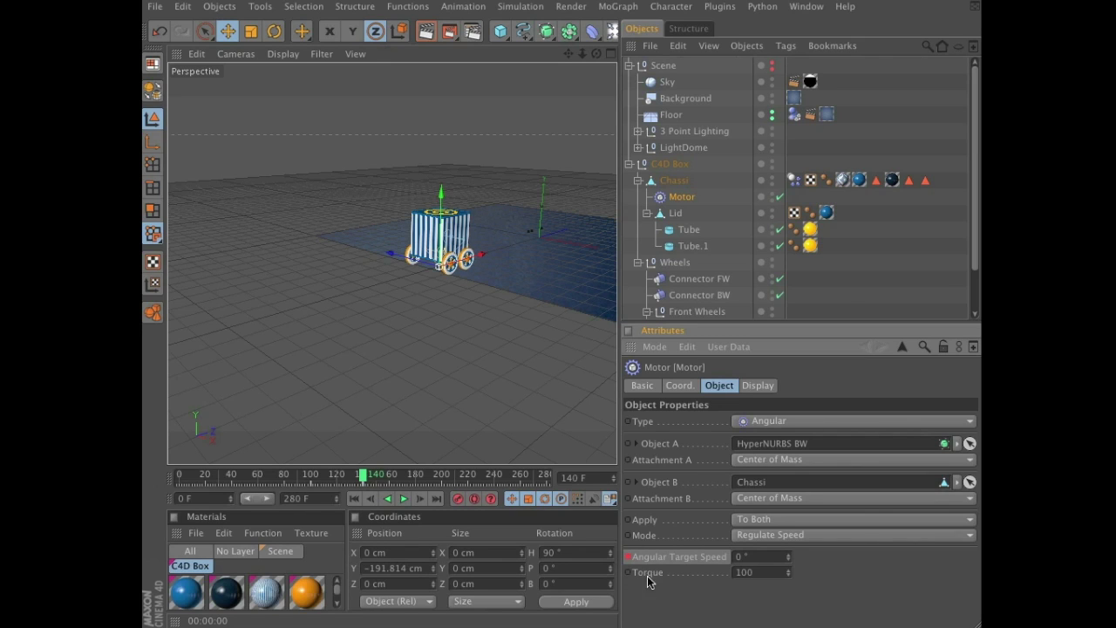
- Play the simulation from frame 0 past the motor speed keyframes to check the cart's braking, and rewind to the start
click(356, 503)
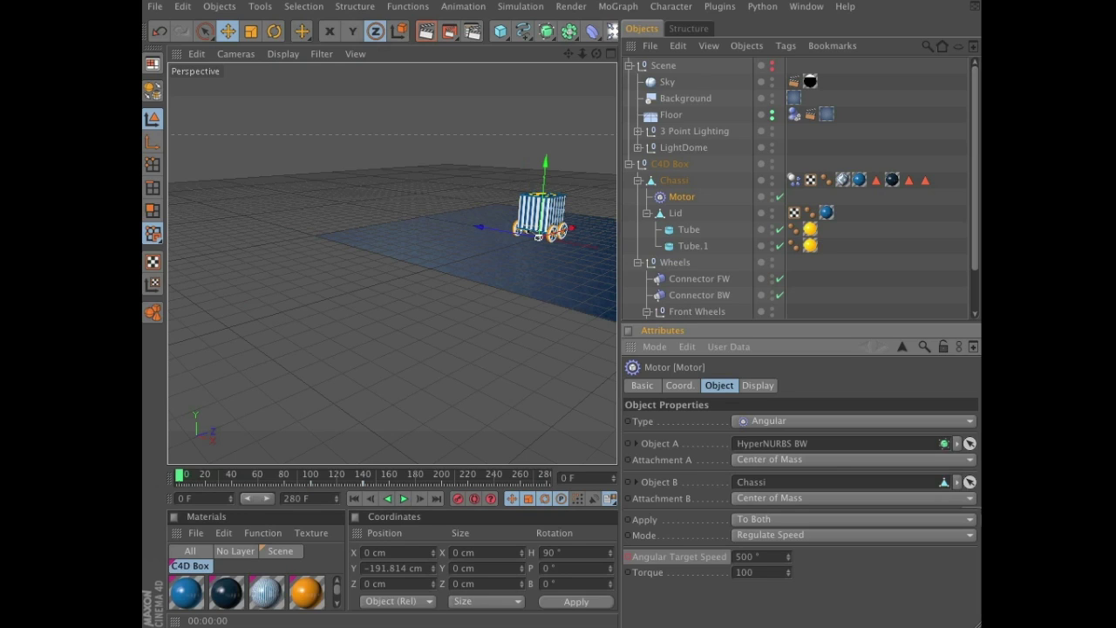
click(402, 501)
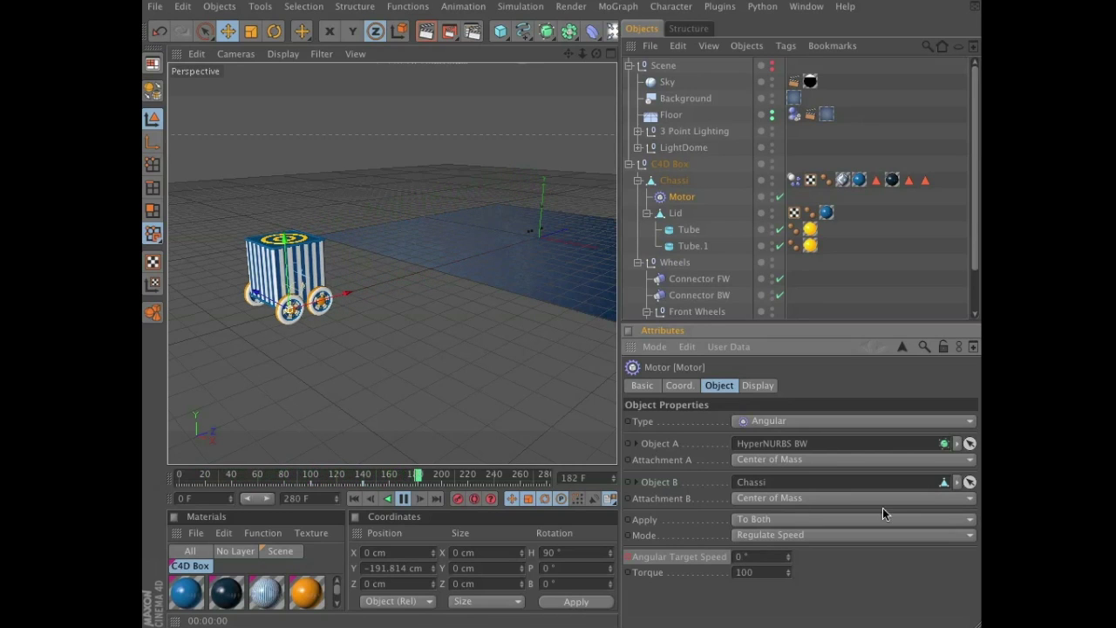
click(403, 499)
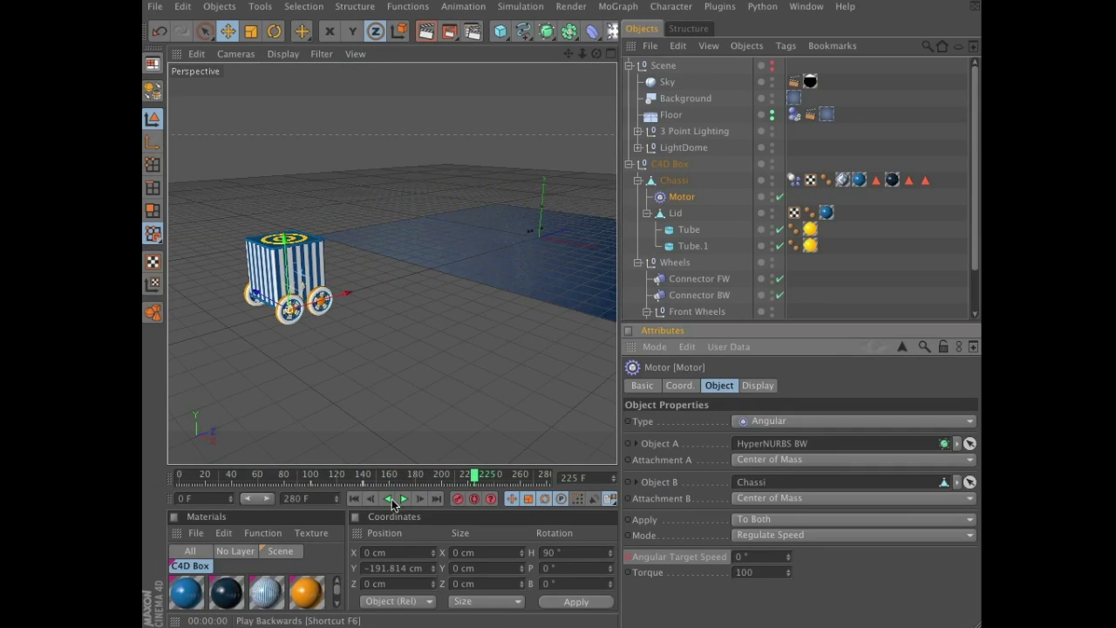
click(355, 499)
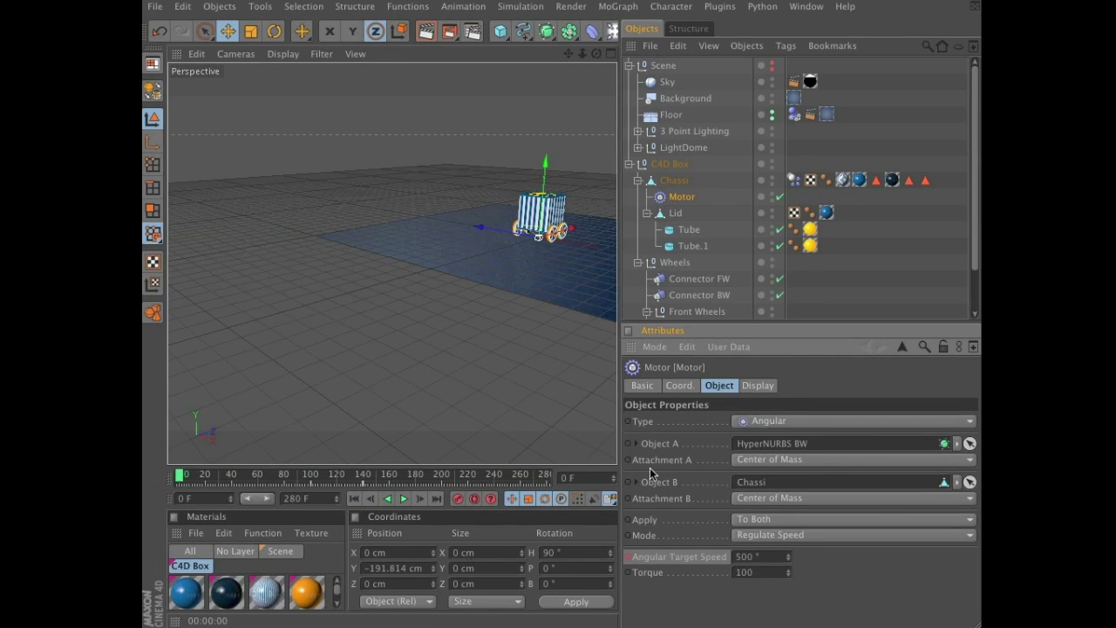